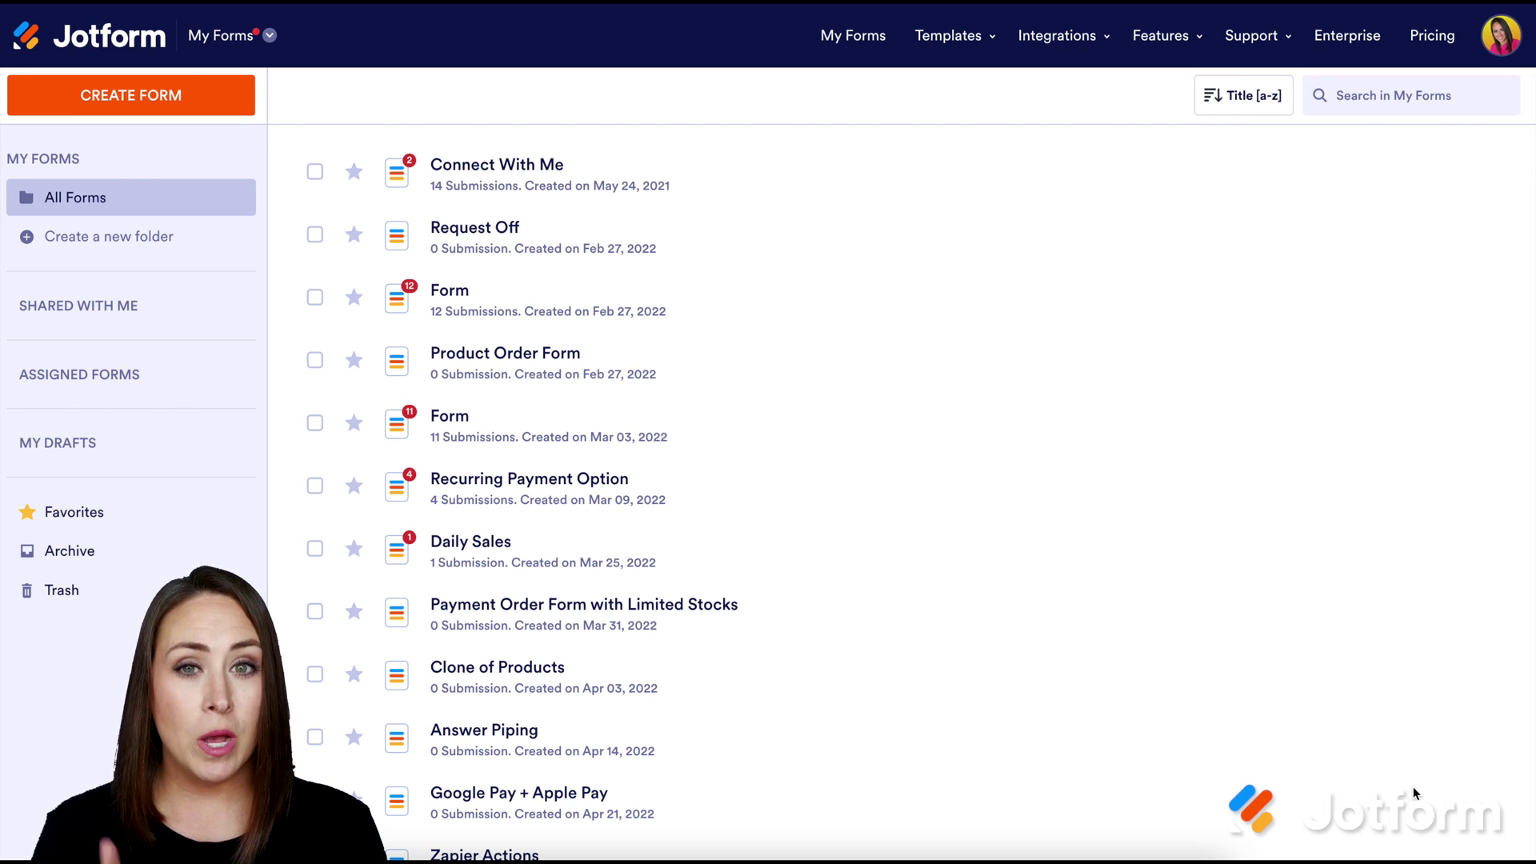
Step: Switch from My Forms to My Apps and start creating a new app
{"action": "left_click", "coordinate": [264, 37]}
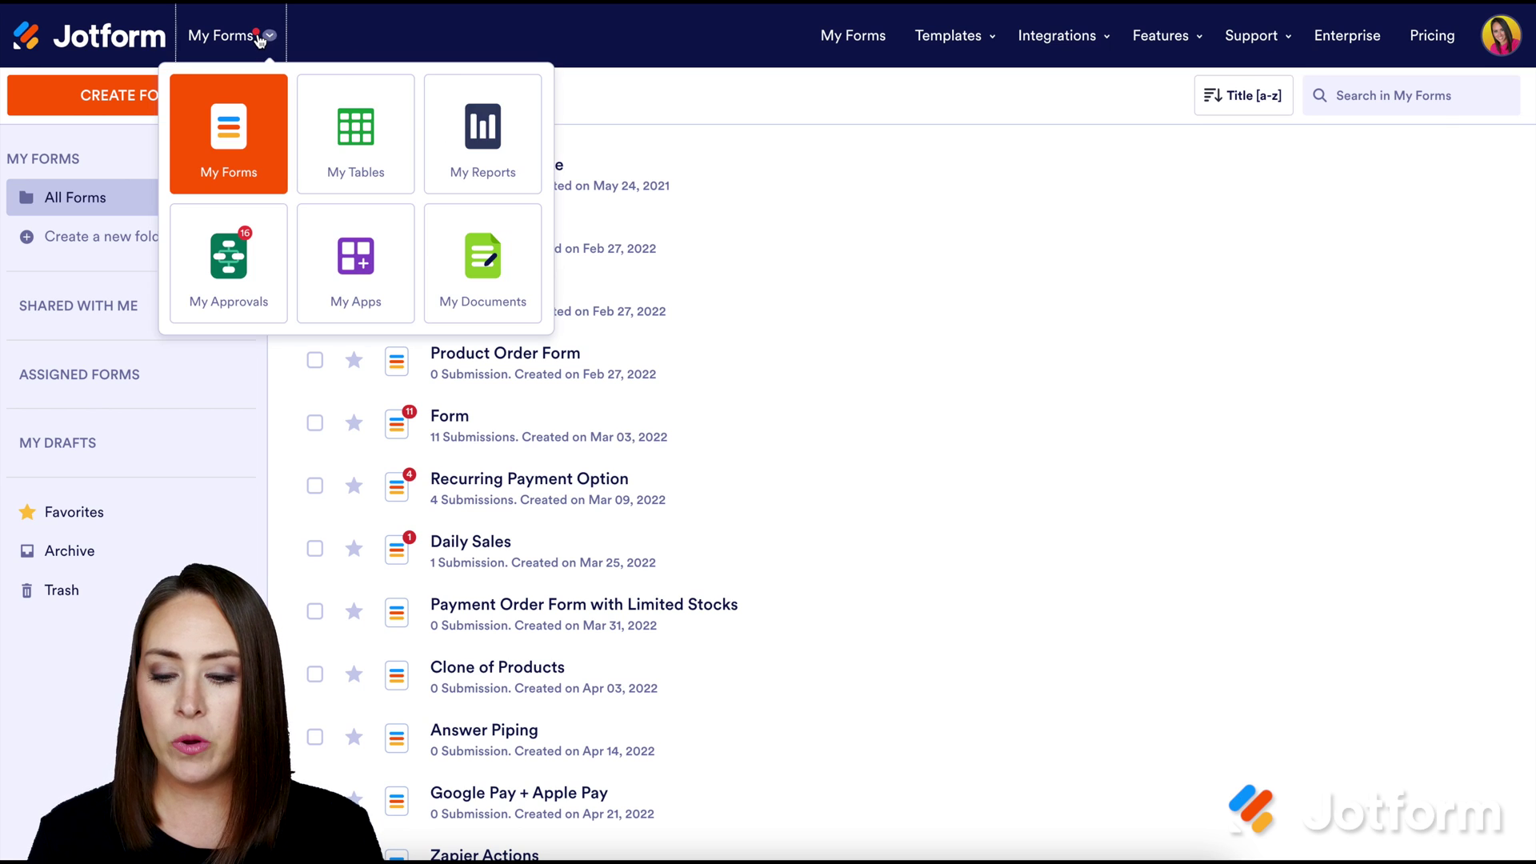
{"action": "left_click", "coordinate": [363, 258]}
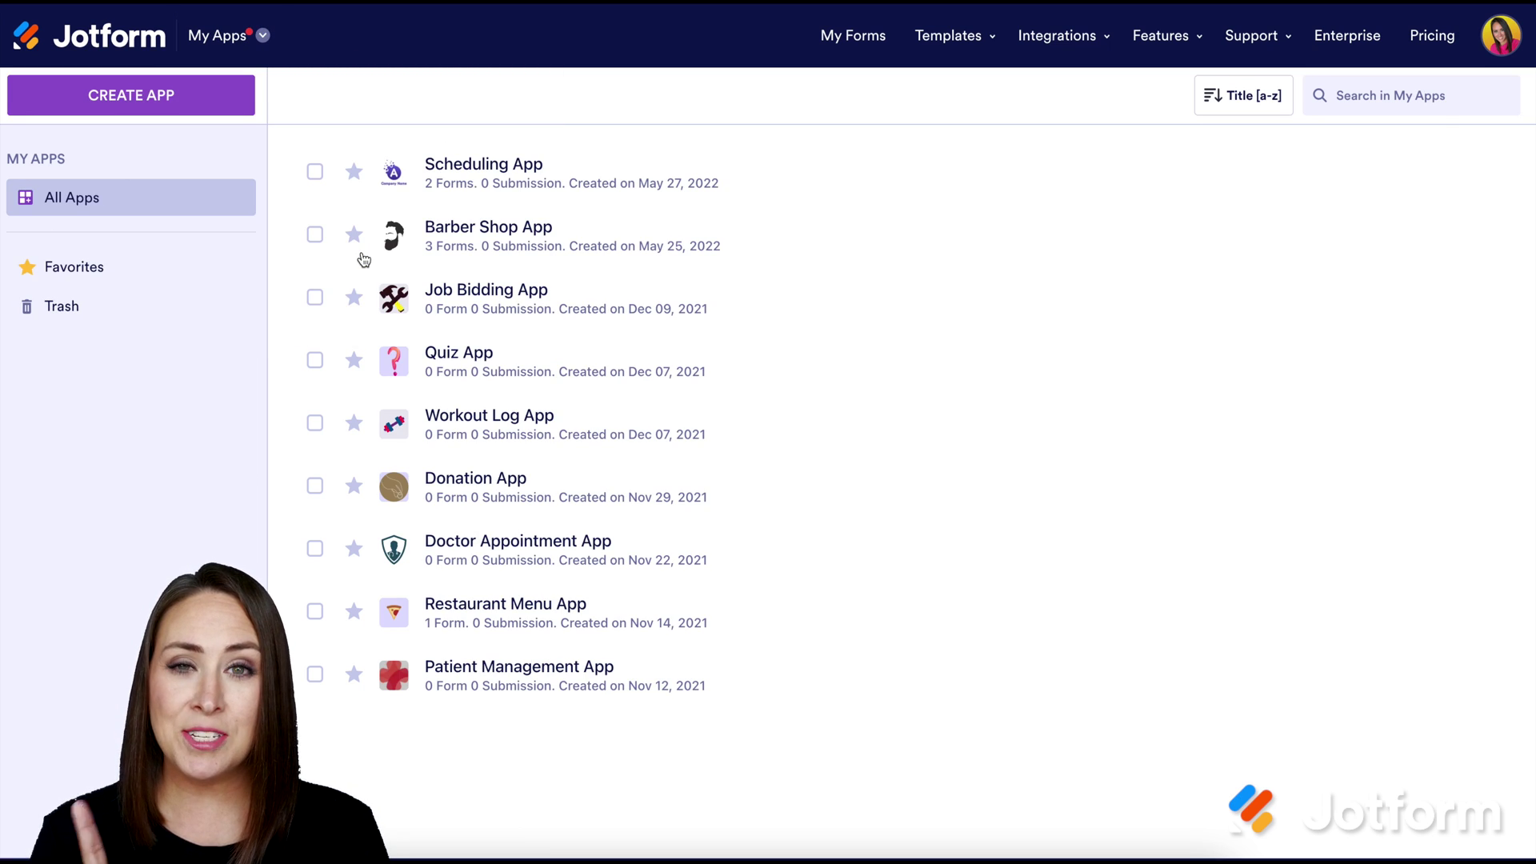
{"action": "left_click", "coordinate": [156, 94]}
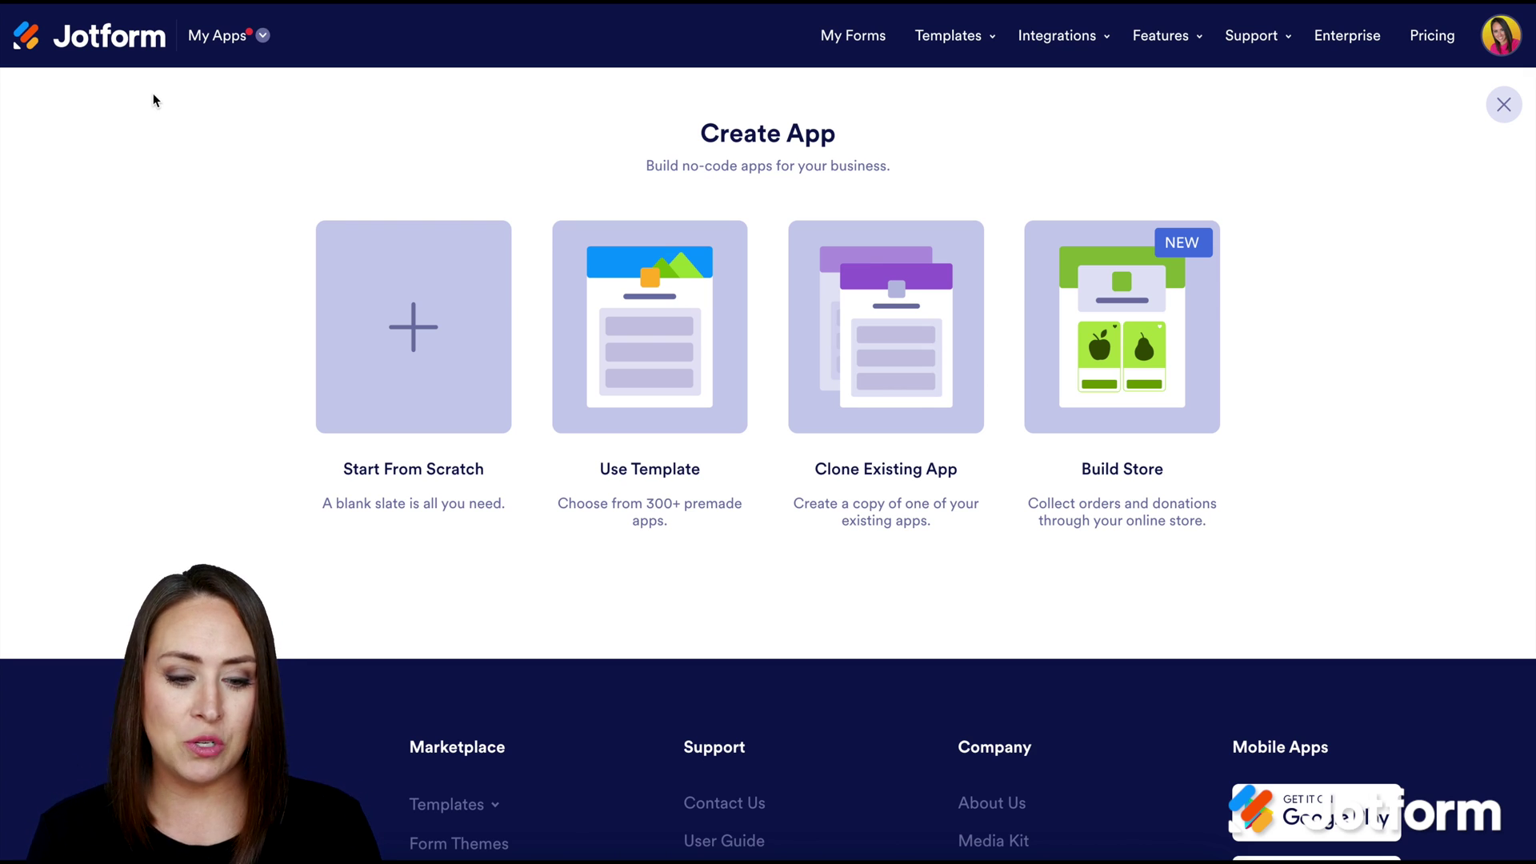
Step: Build a new store app and add a second Product List element to it
{"action": "left_click", "coordinate": [1120, 320]}
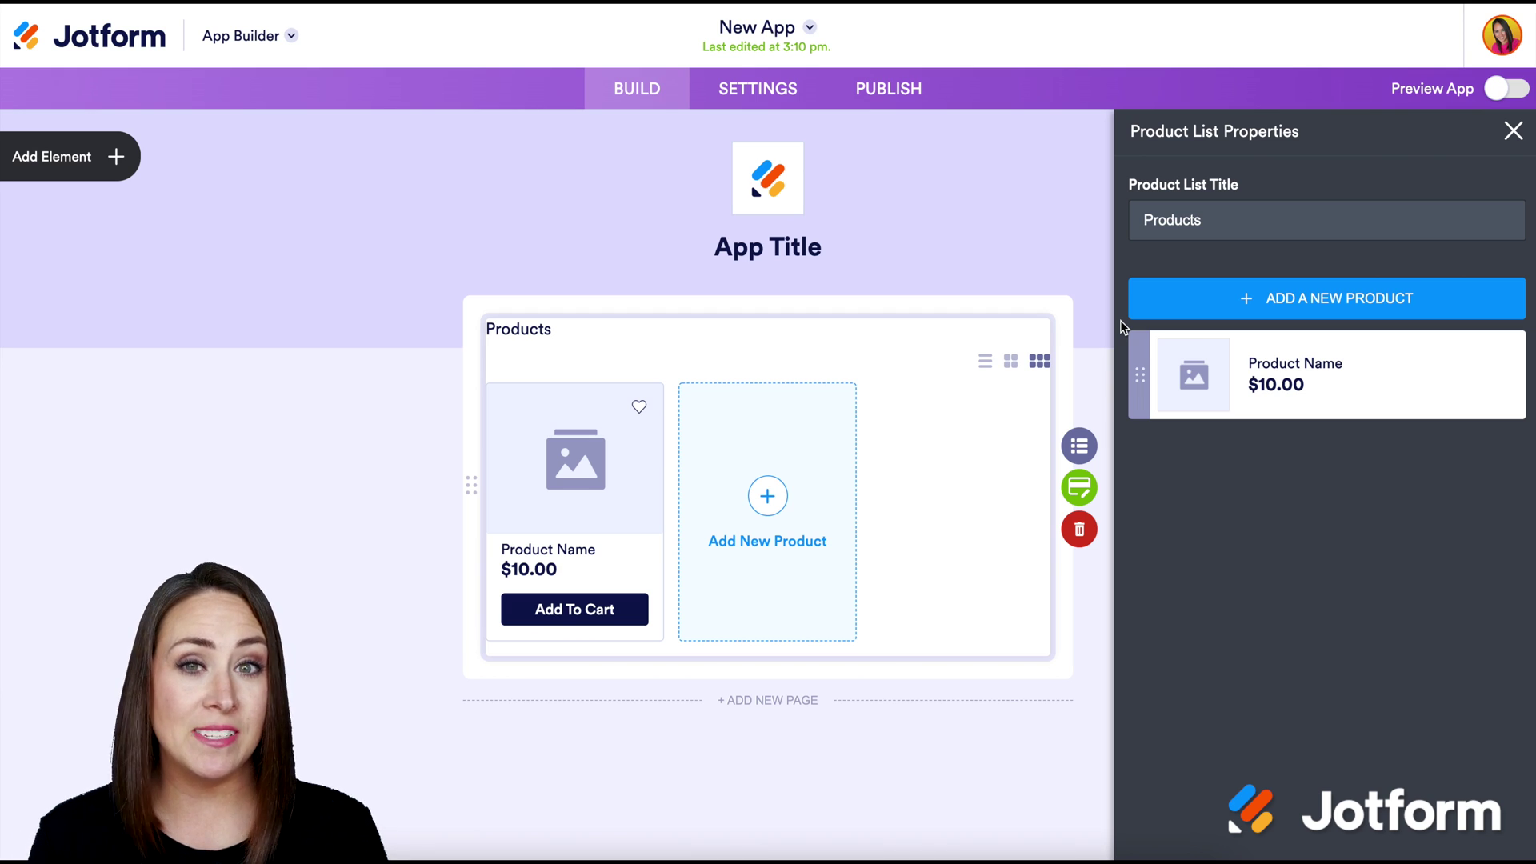
{"action": "left_click", "coordinate": [83, 164]}
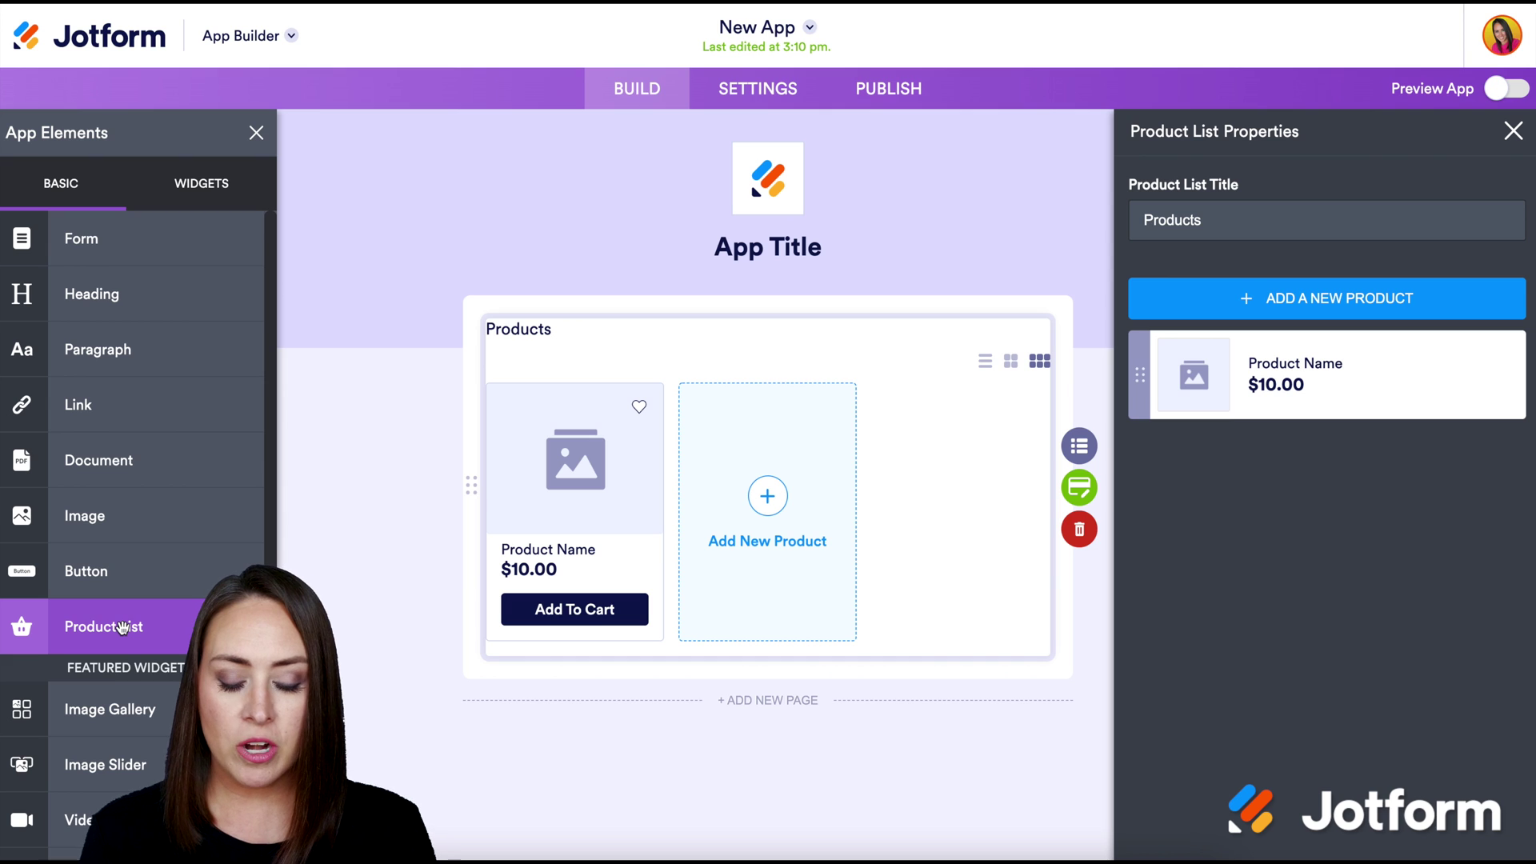
{"action": "left_click", "coordinate": [122, 628]}
Step: Leave the App Builder and go back to the My Apps list
{"action": "scroll", "coordinate": [334, 391], "scroll_direction": "up", "scroll_amount": 2}
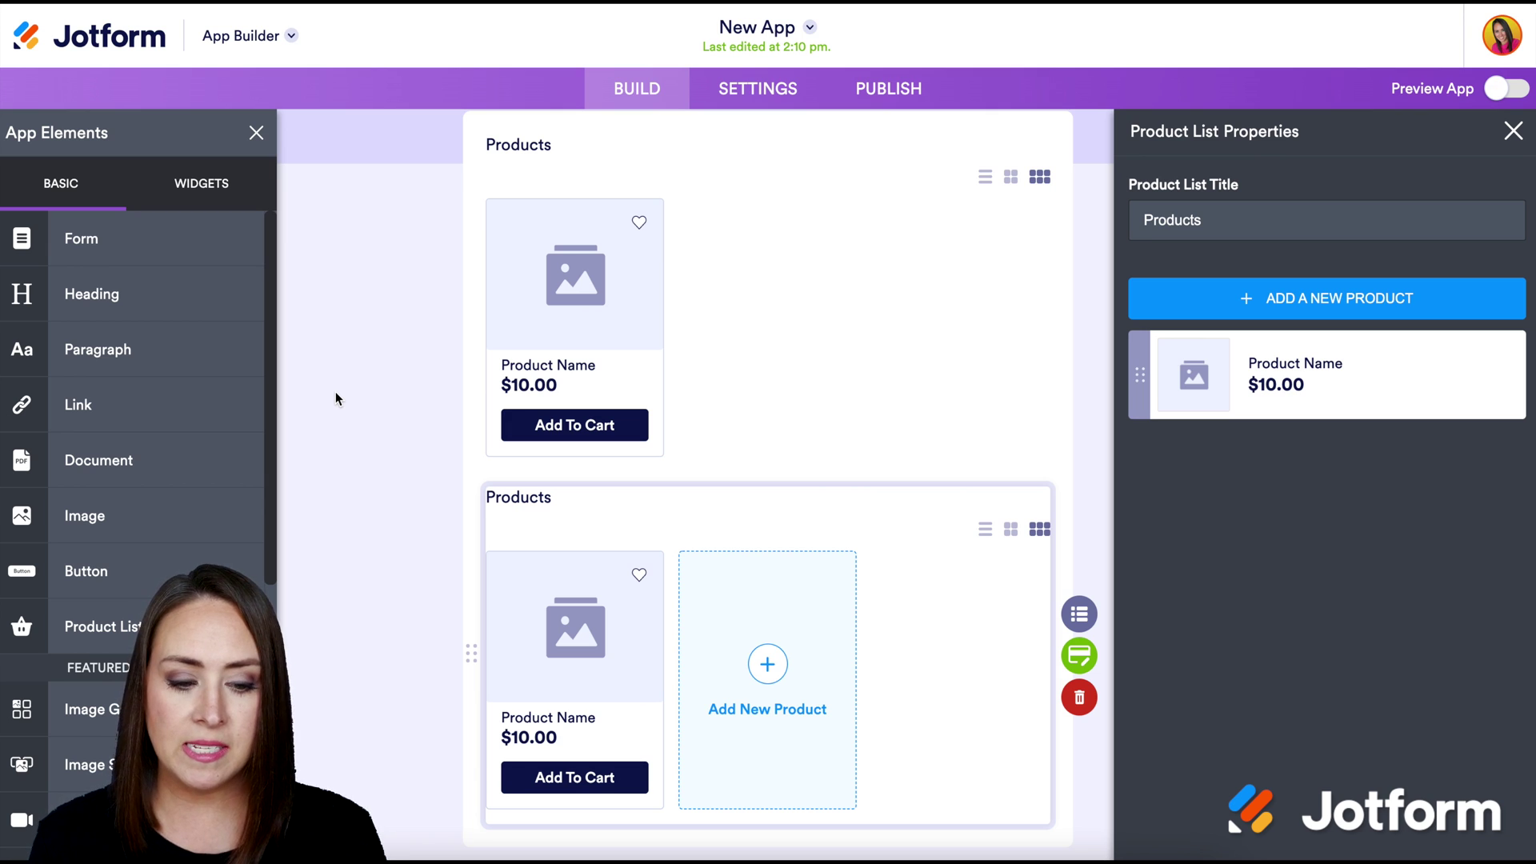
{"action": "scroll", "coordinate": [419, 352], "scroll_direction": "up", "scroll_amount": 3}
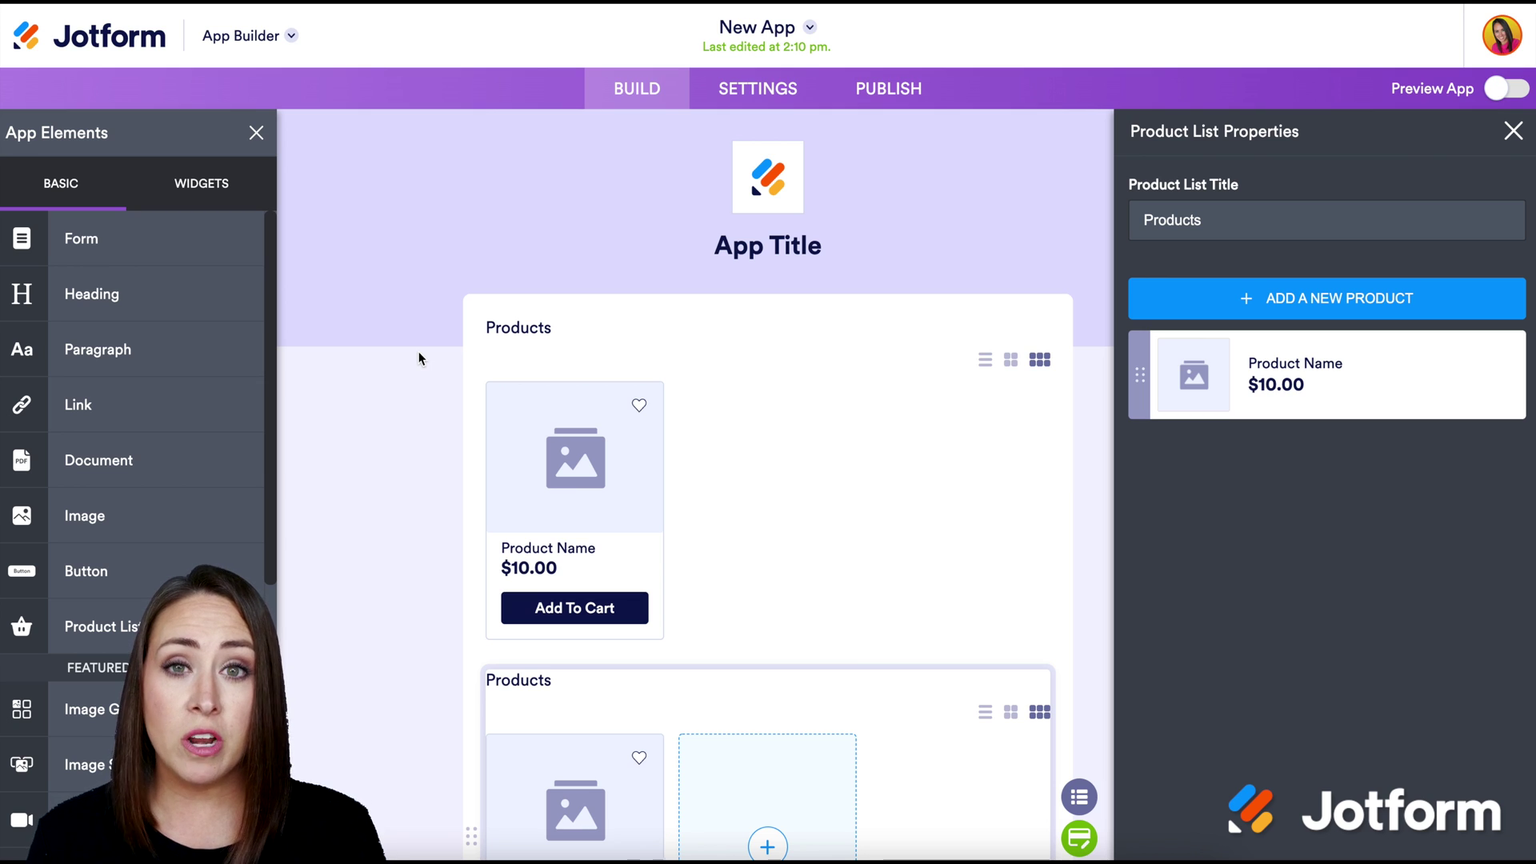
{"action": "left_click", "coordinate": [270, 37]}
{"action": "left_click", "coordinate": [295, 181]}
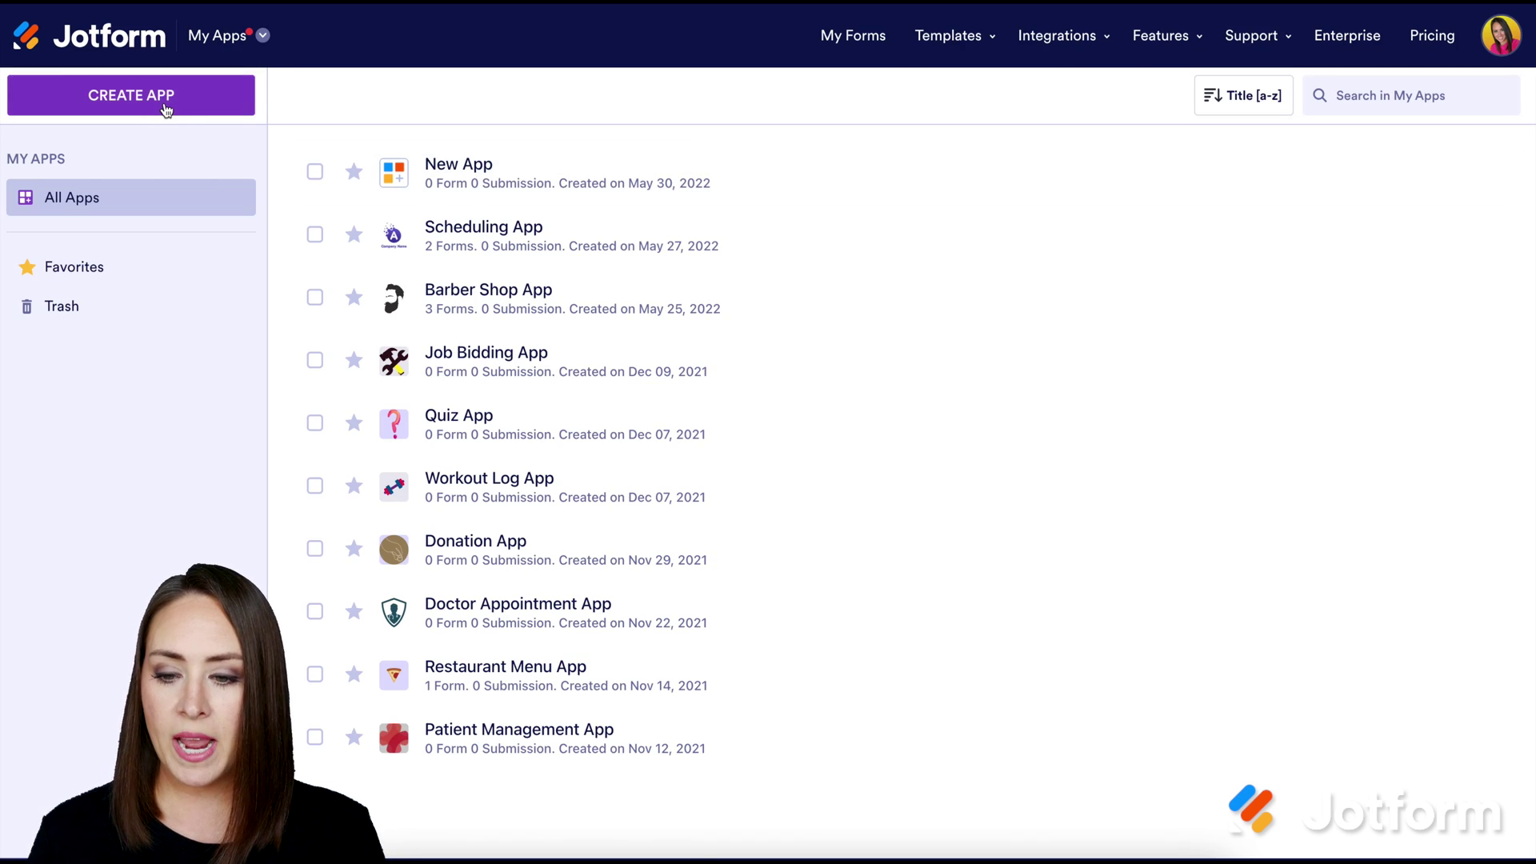
Step: Search templates for 'ecommerce' and create an app from the Ecommerce App Template
{"action": "left_click", "coordinate": [165, 103]}
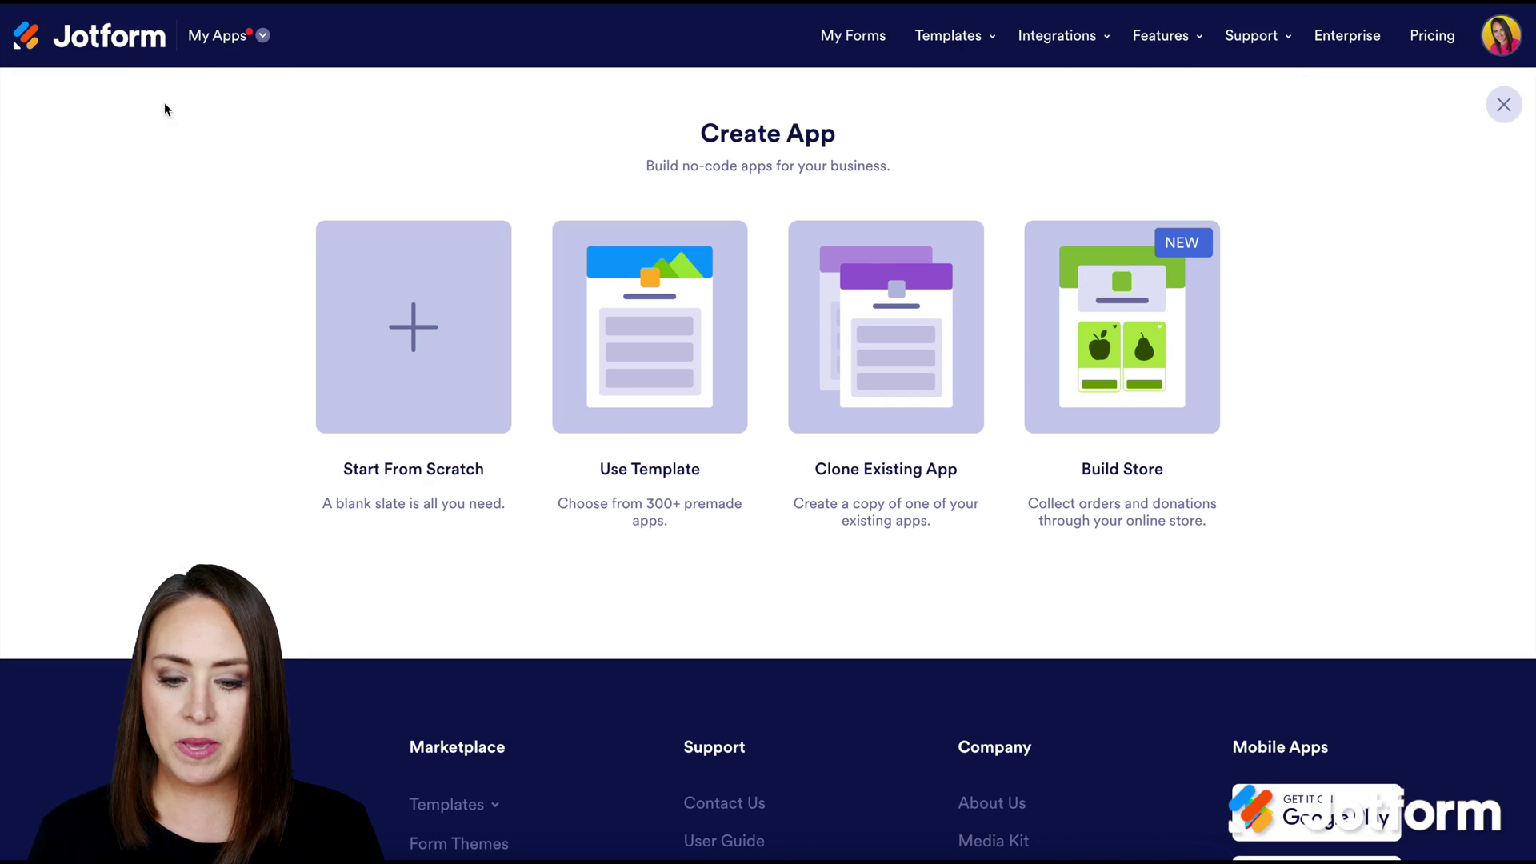
{"action": "left_click", "coordinate": [629, 349]}
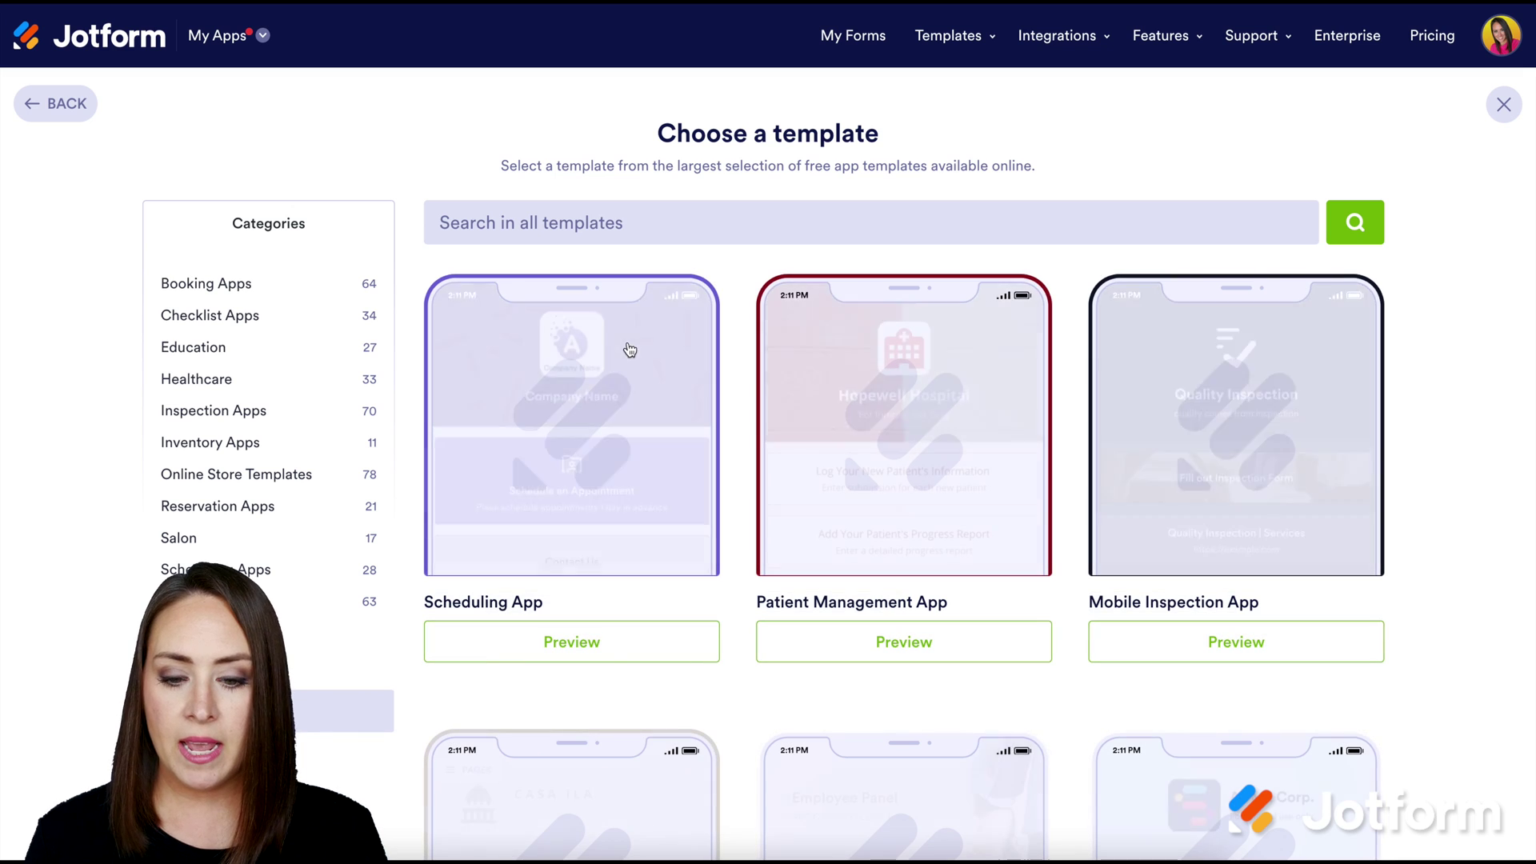
{"action": "left_click", "coordinate": [560, 222]}
{"action": "type", "text": "ecommer"}
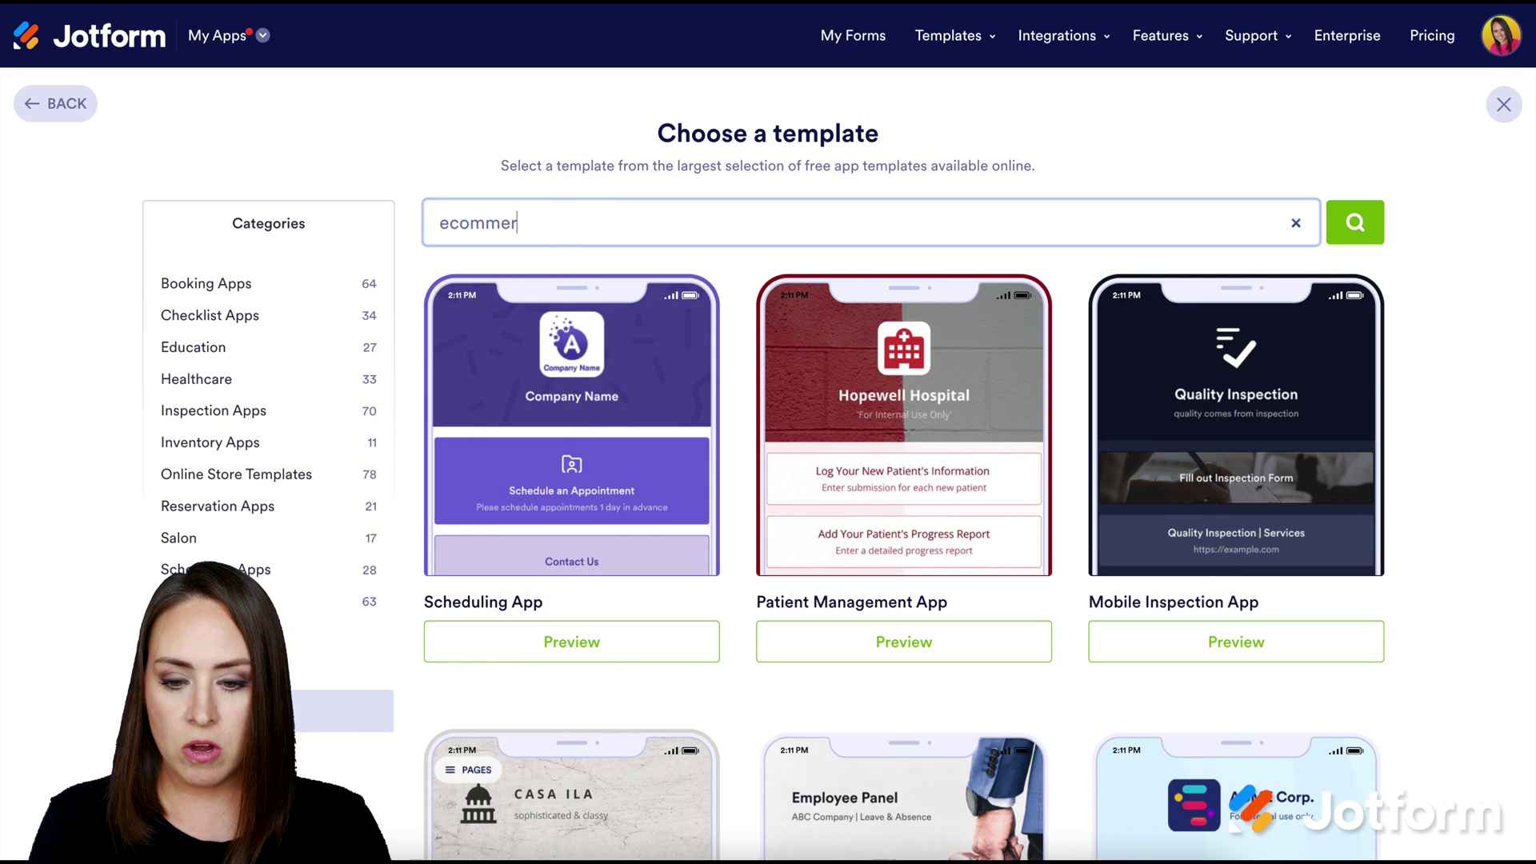
{"action": "type", "text": "ce"}
{"action": "key", "text": "Return"}
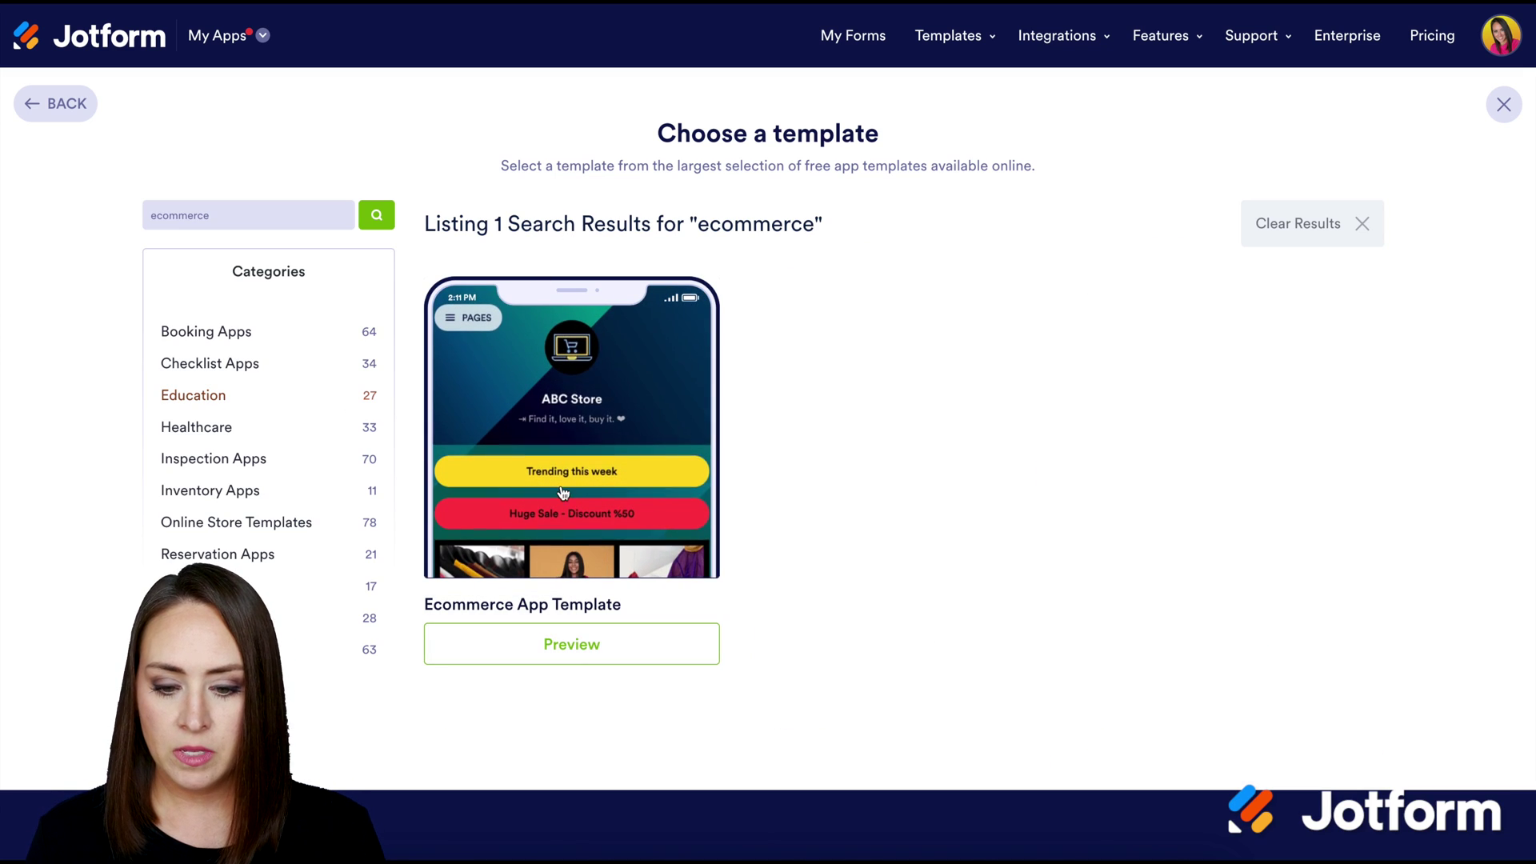
{"action": "left_click", "coordinate": [596, 652]}
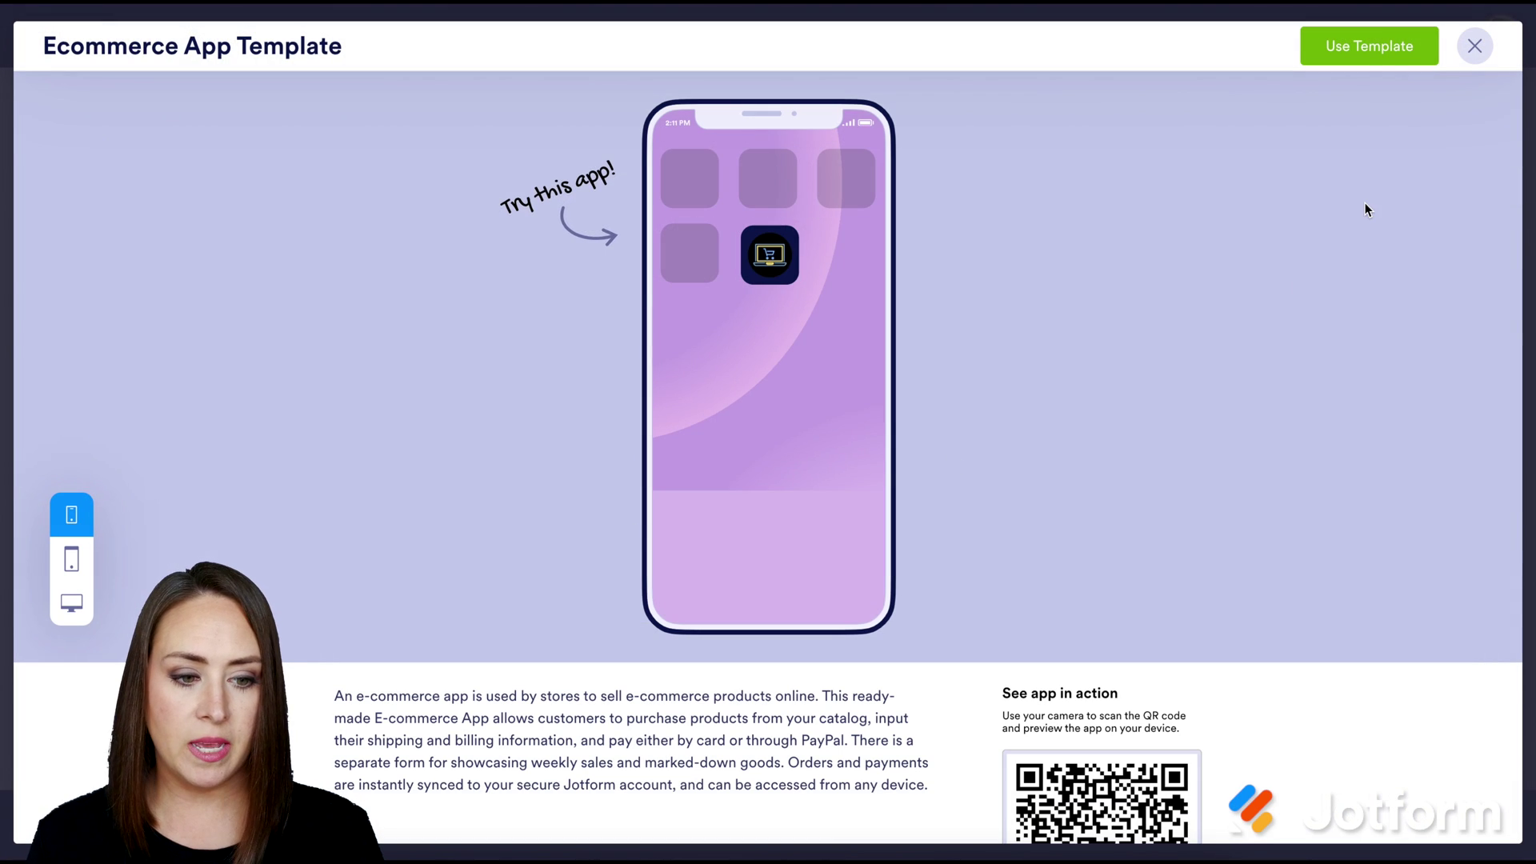
{"action": "left_click", "coordinate": [1380, 45]}
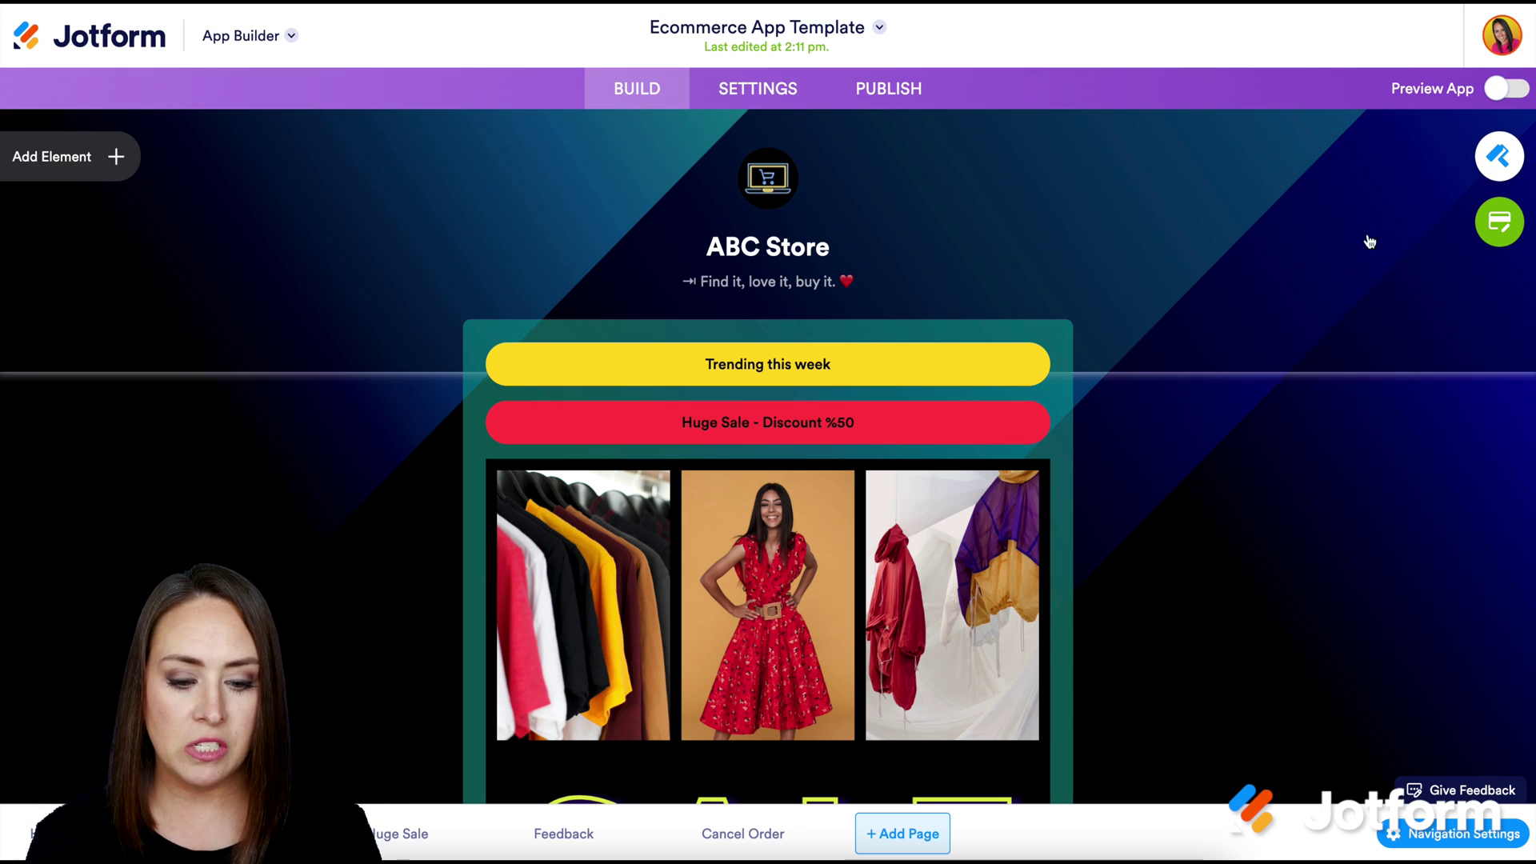
{"action": "scroll", "coordinate": [1242, 556], "scroll_direction": "down", "scroll_amount": 8}
{"action": "scroll", "coordinate": [1241, 556], "scroll_direction": "down", "scroll_amount": 10}
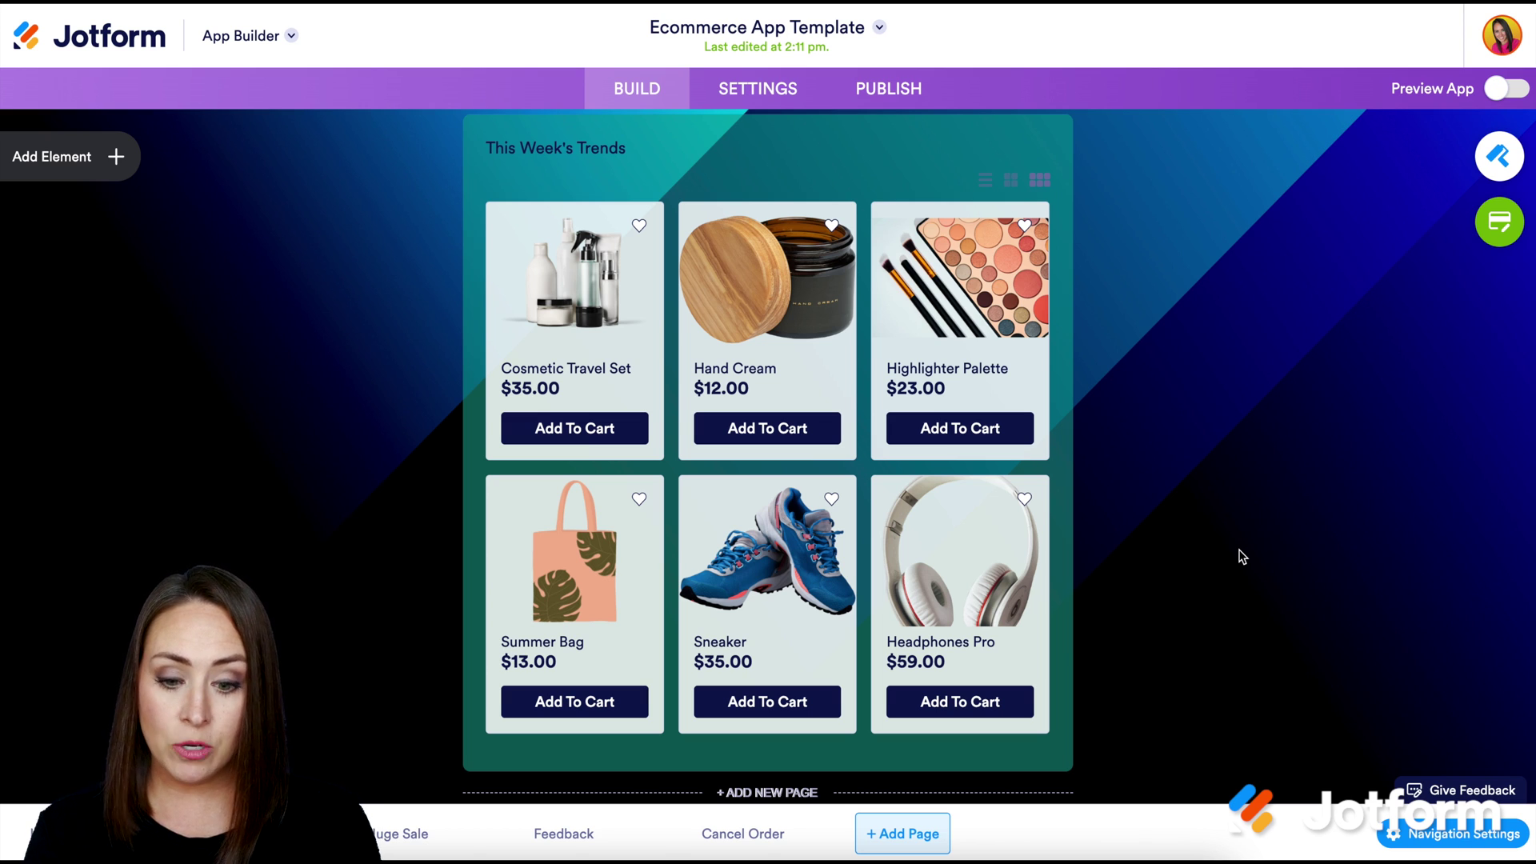
{"action": "scroll", "coordinate": [1242, 556], "scroll_direction": "down", "scroll_amount": 8}
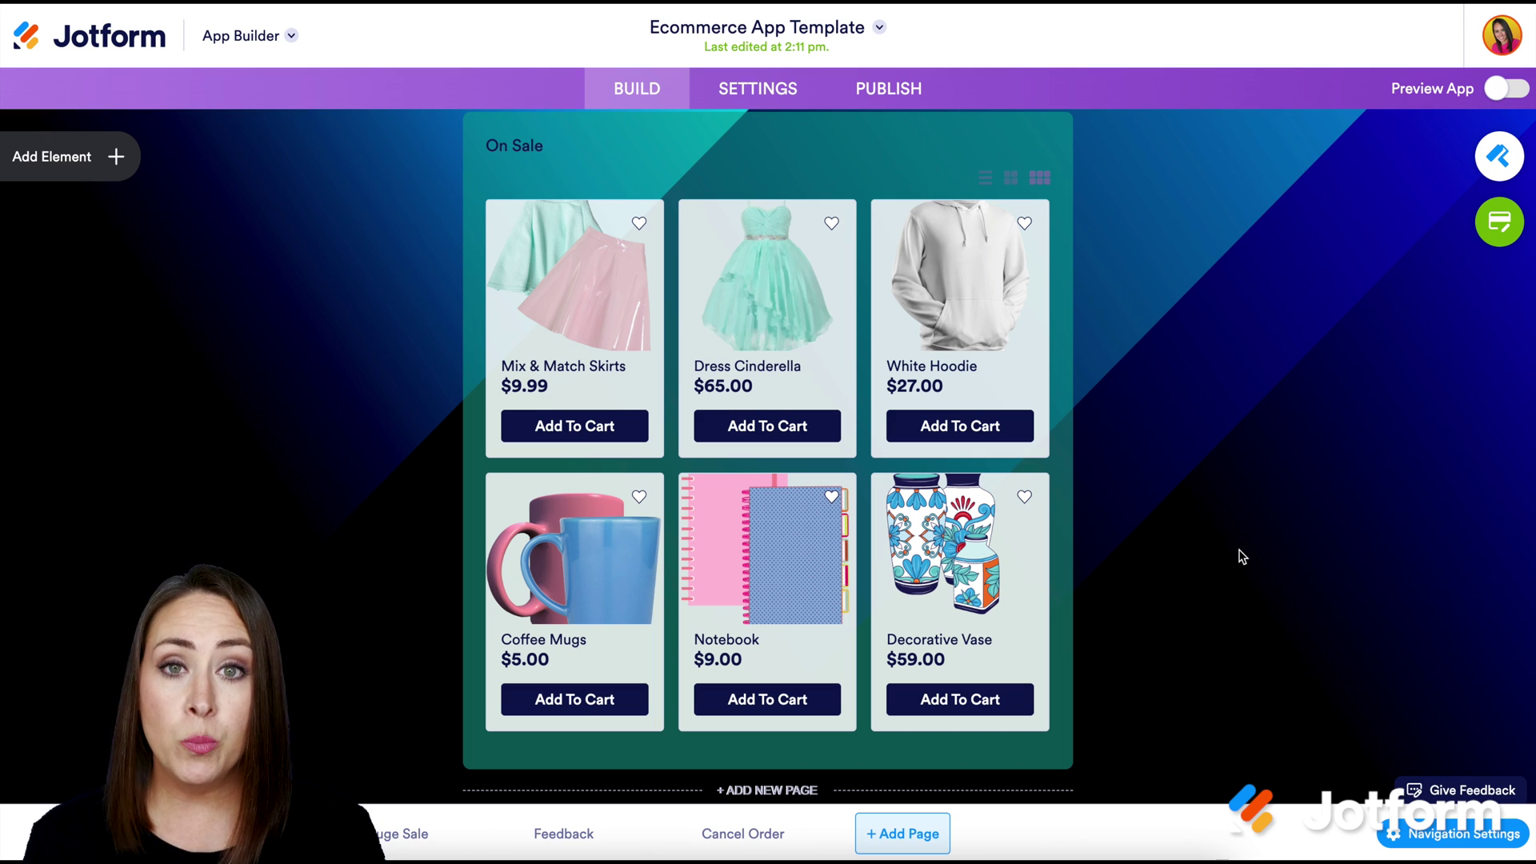
{"action": "scroll", "coordinate": [1241, 556], "scroll_direction": "down", "scroll_amount": 5}
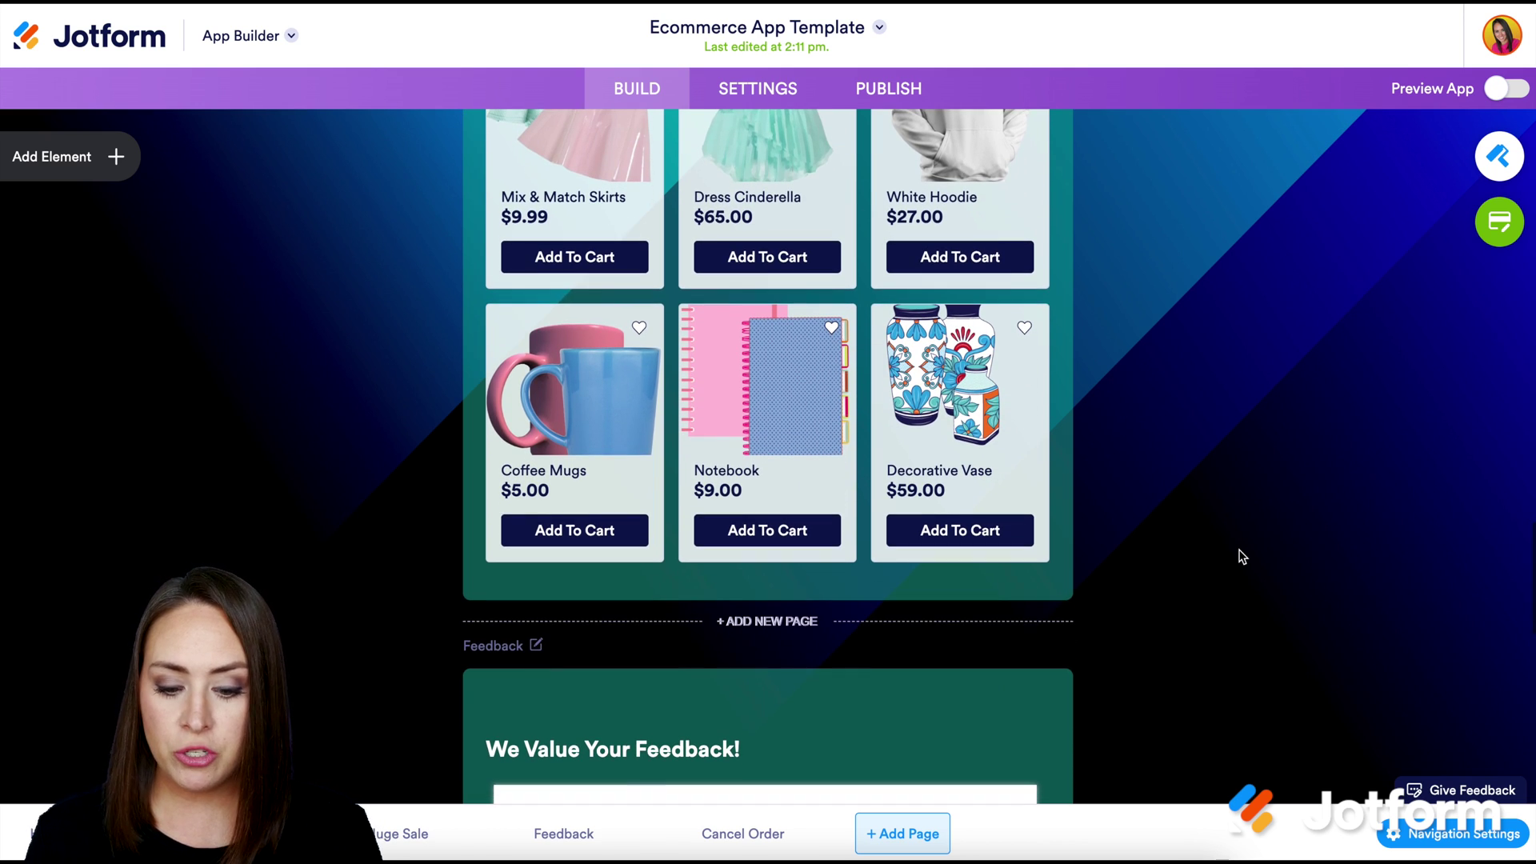
{"action": "scroll", "coordinate": [1241, 556], "scroll_direction": "down", "scroll_amount": 1}
{"action": "scroll", "coordinate": [1242, 556], "scroll_direction": "up", "scroll_amount": 1}
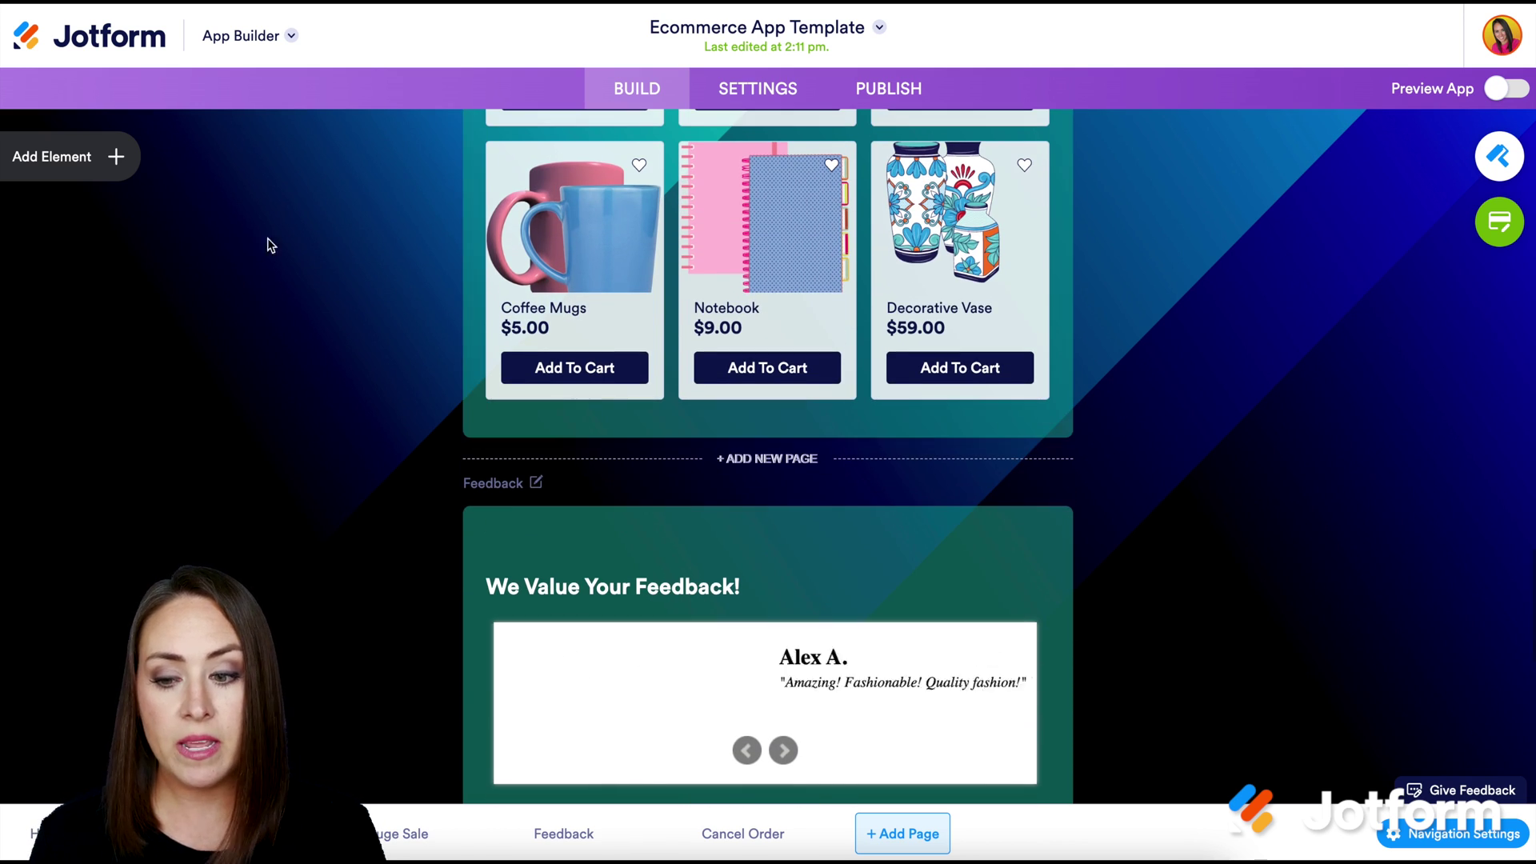
Step: Drag a new Product List onto the canvas below the On Sale products
{"action": "left_click", "coordinate": [118, 158]}
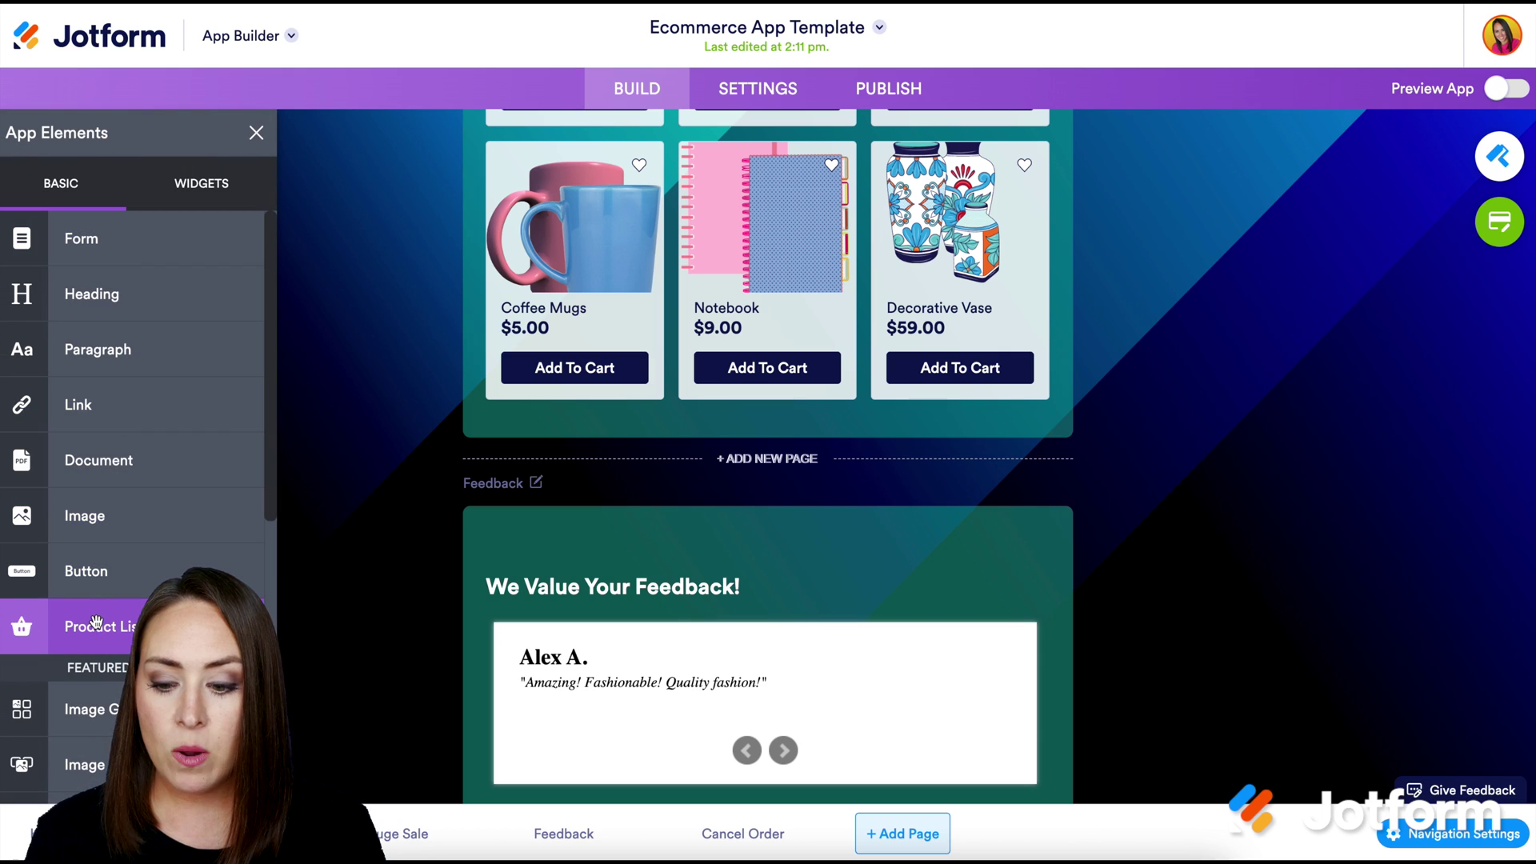
{"action": "left_click_drag", "start_coordinate": [100, 626], "coordinate": [751, 436]}
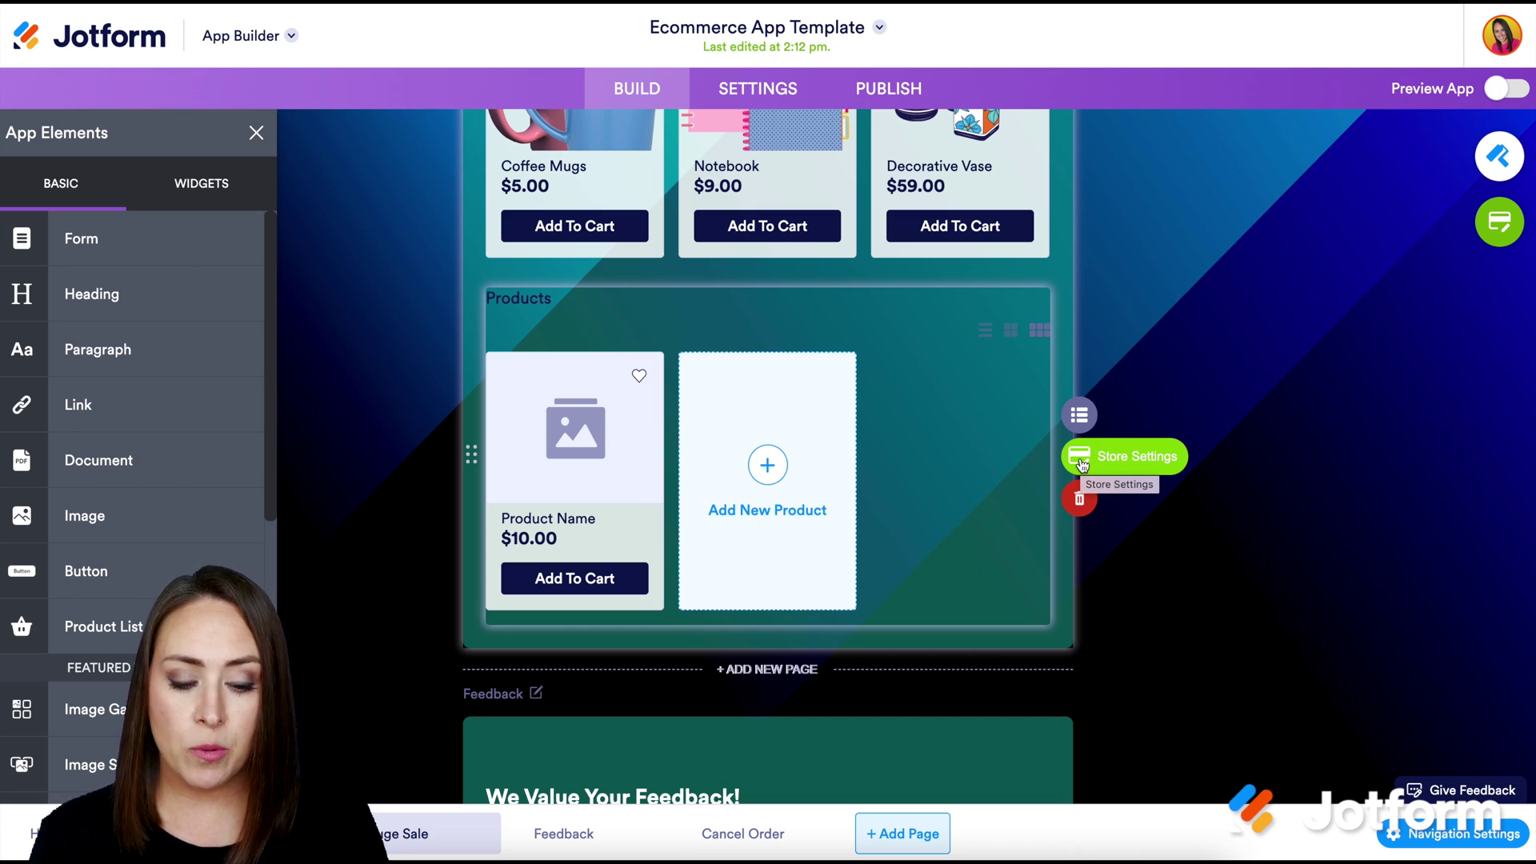
Step: In the new list's product settings, delete the placeholder product and add a new one
{"action": "left_click", "coordinate": [1082, 415]}
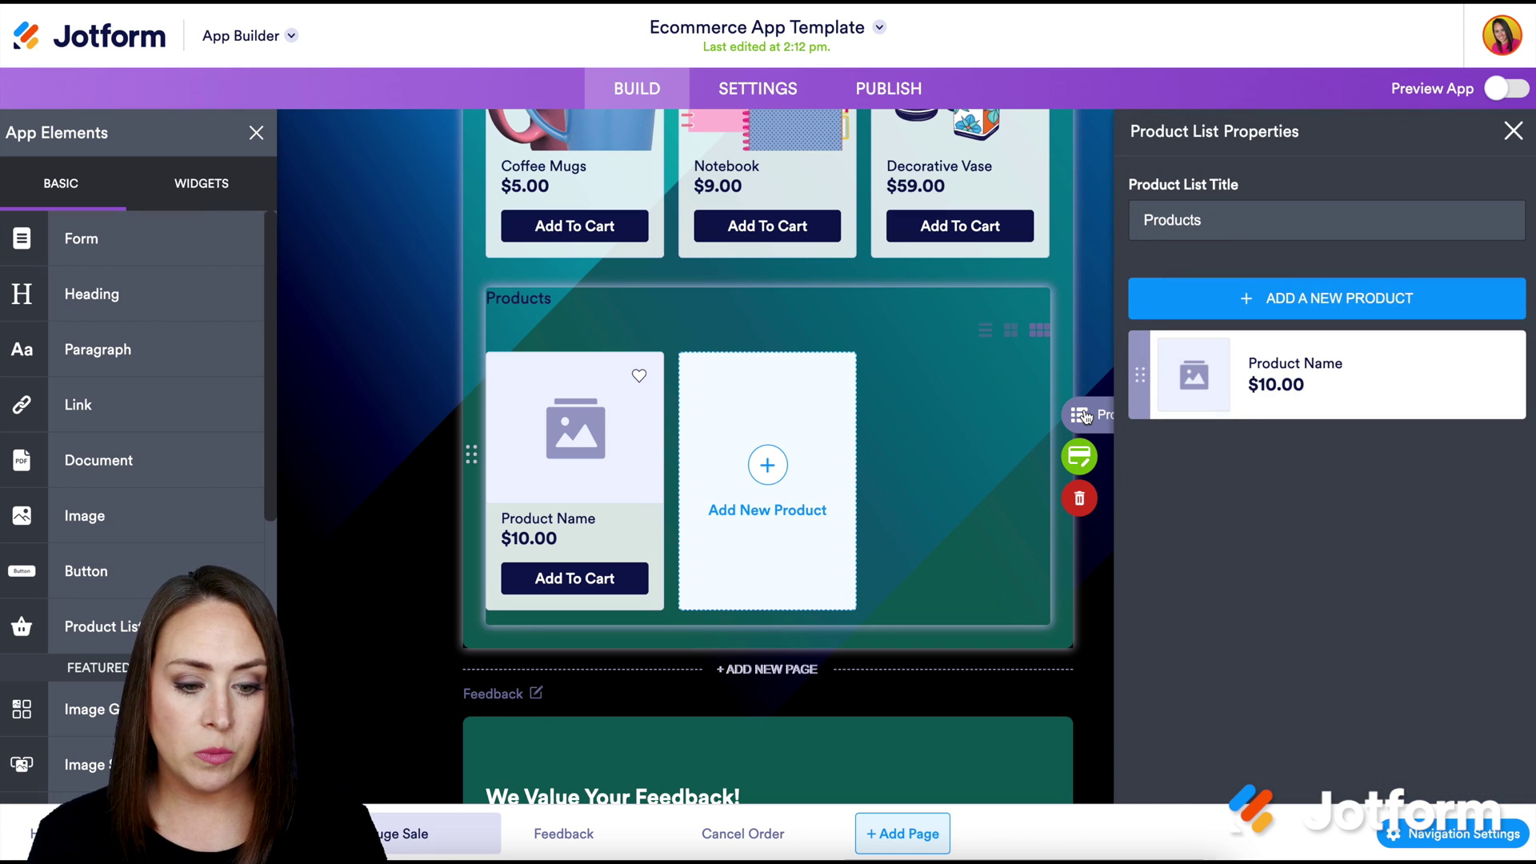
{"action": "mouse_move", "coordinate": [1291, 371]}
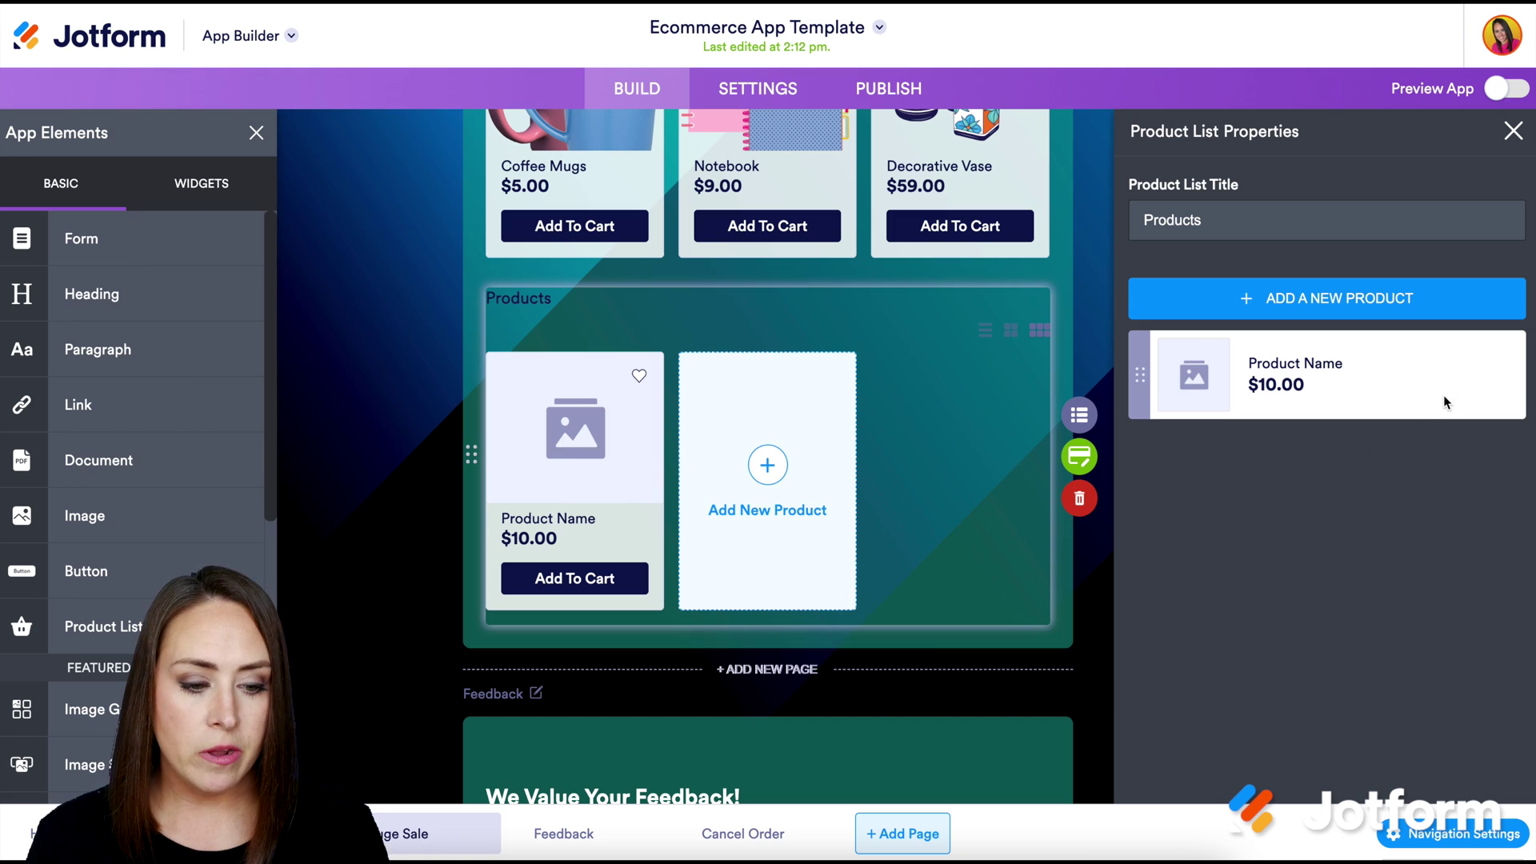
{"action": "left_click", "coordinate": [1499, 382]}
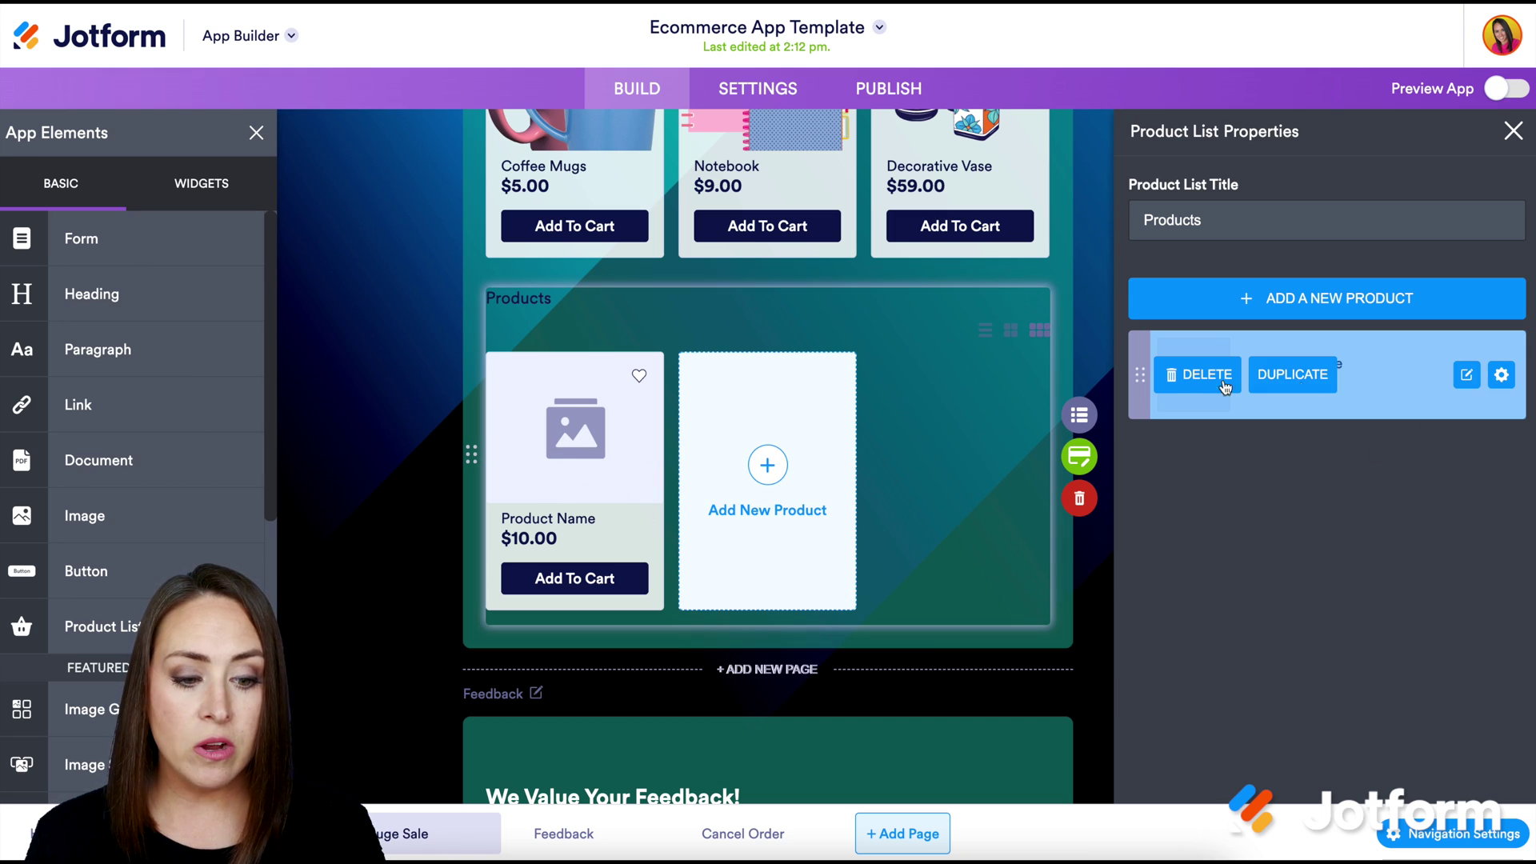
{"action": "left_click", "coordinate": [1180, 385]}
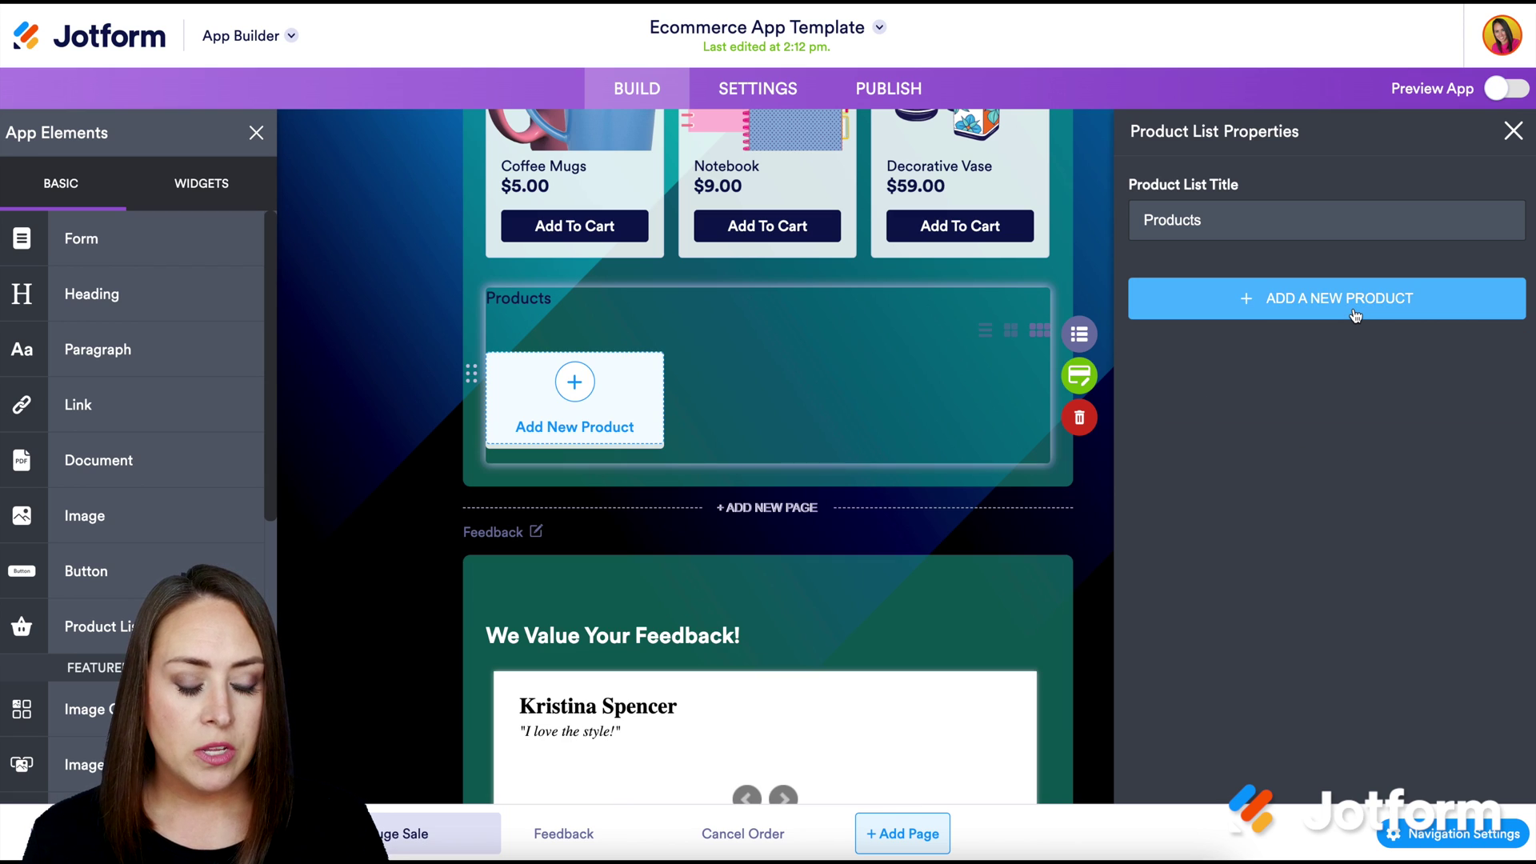
{"action": "left_click", "coordinate": [1355, 315]}
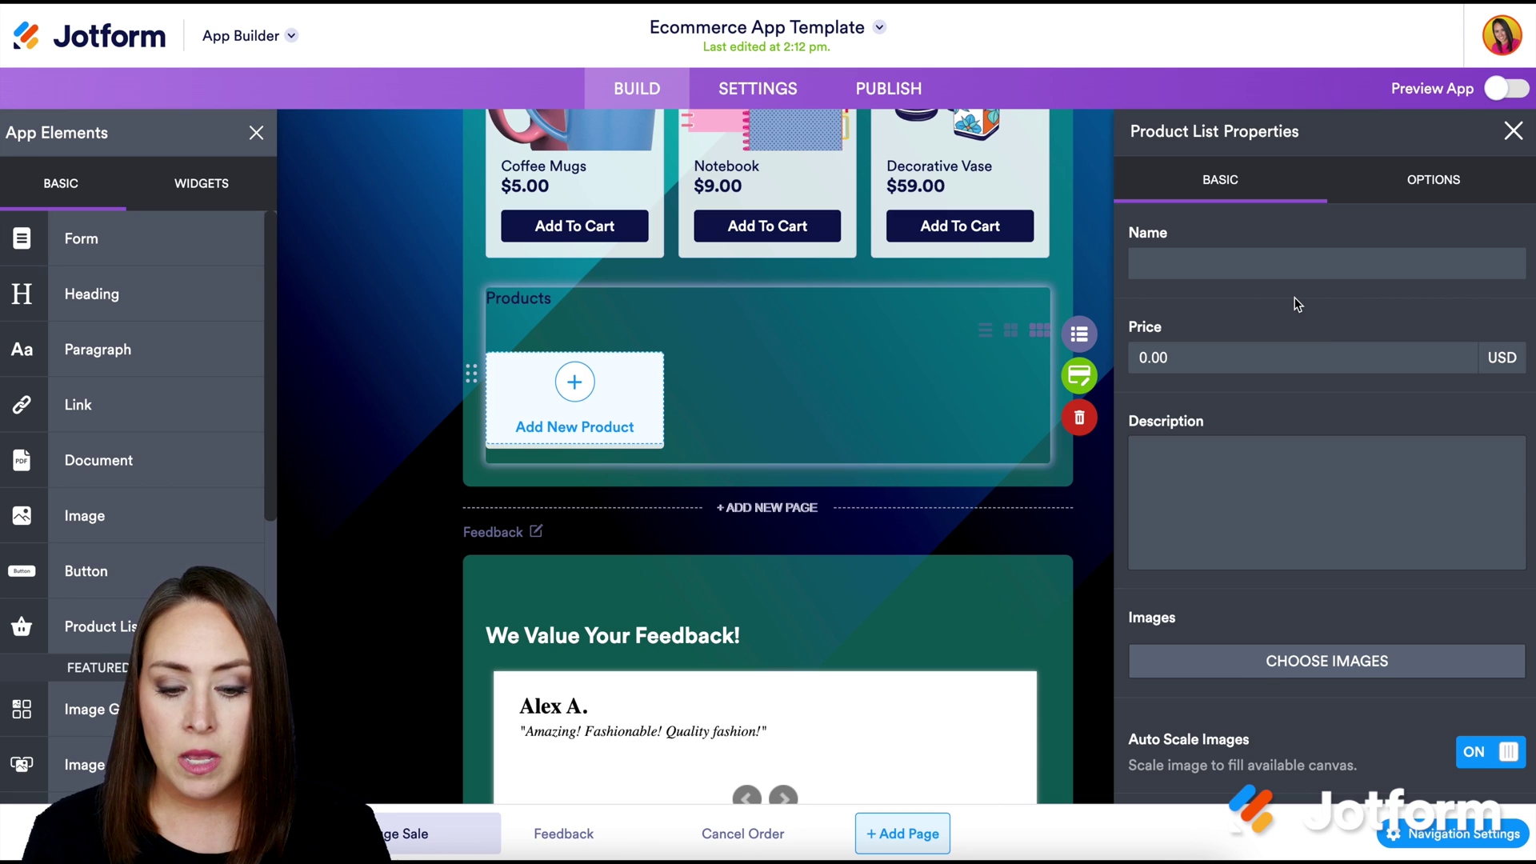
Step: Name the product 'T-Shirt' and set its price to 1.00
{"action": "left_click", "coordinate": [1262, 268]}
{"action": "type", "text": "T-Shirt"}
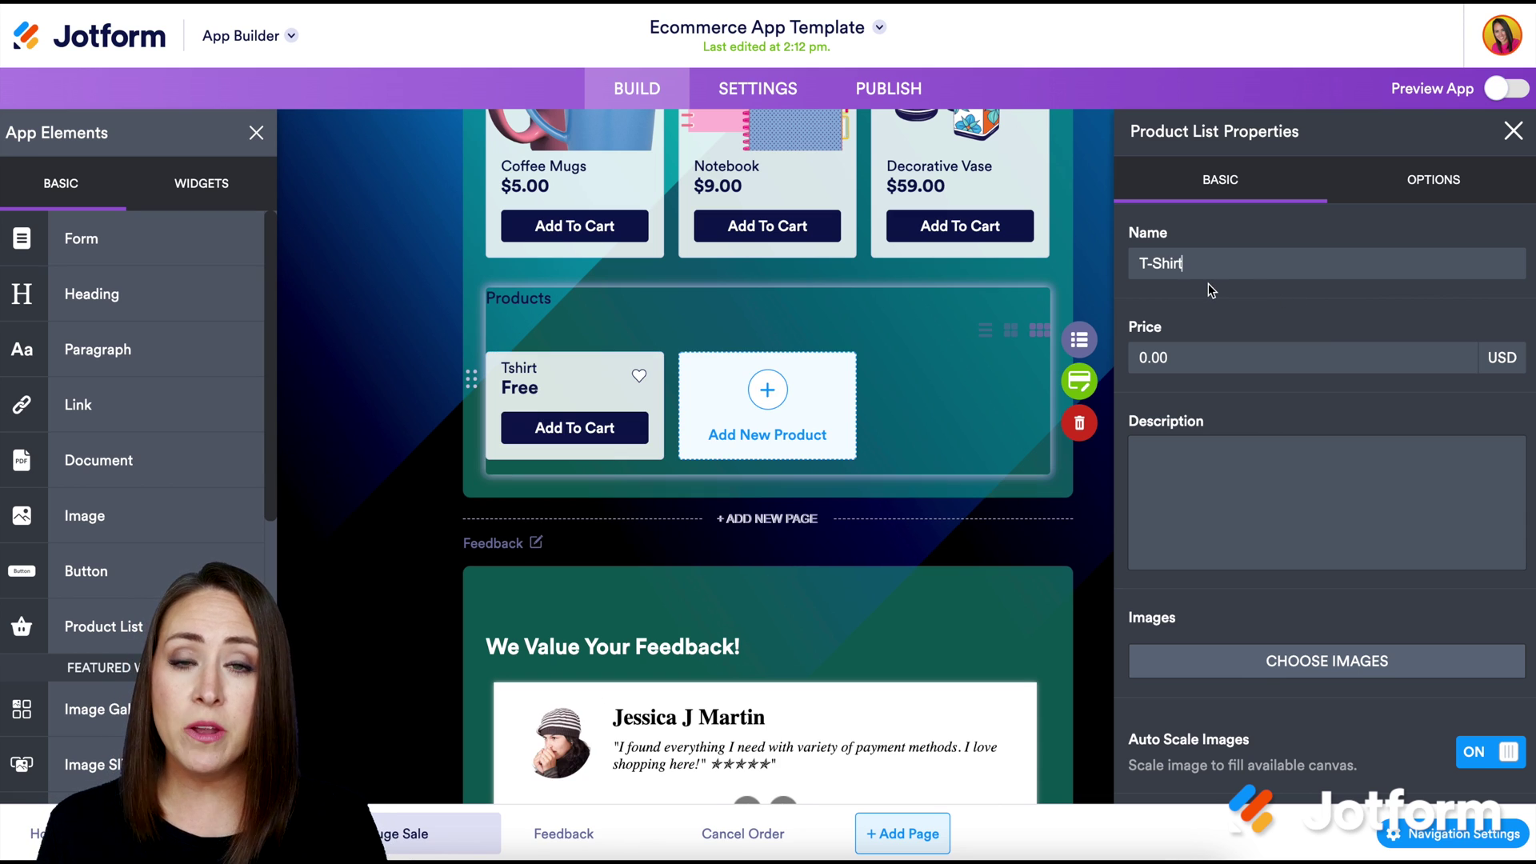
{"action": "left_click", "coordinate": [1193, 352]}
{"action": "key", "text": "BackSpace"}
{"action": "key", "text": "BackSpace"}
{"action": "key", "text": "BackSpace"}
{"action": "type", "text": "1"}
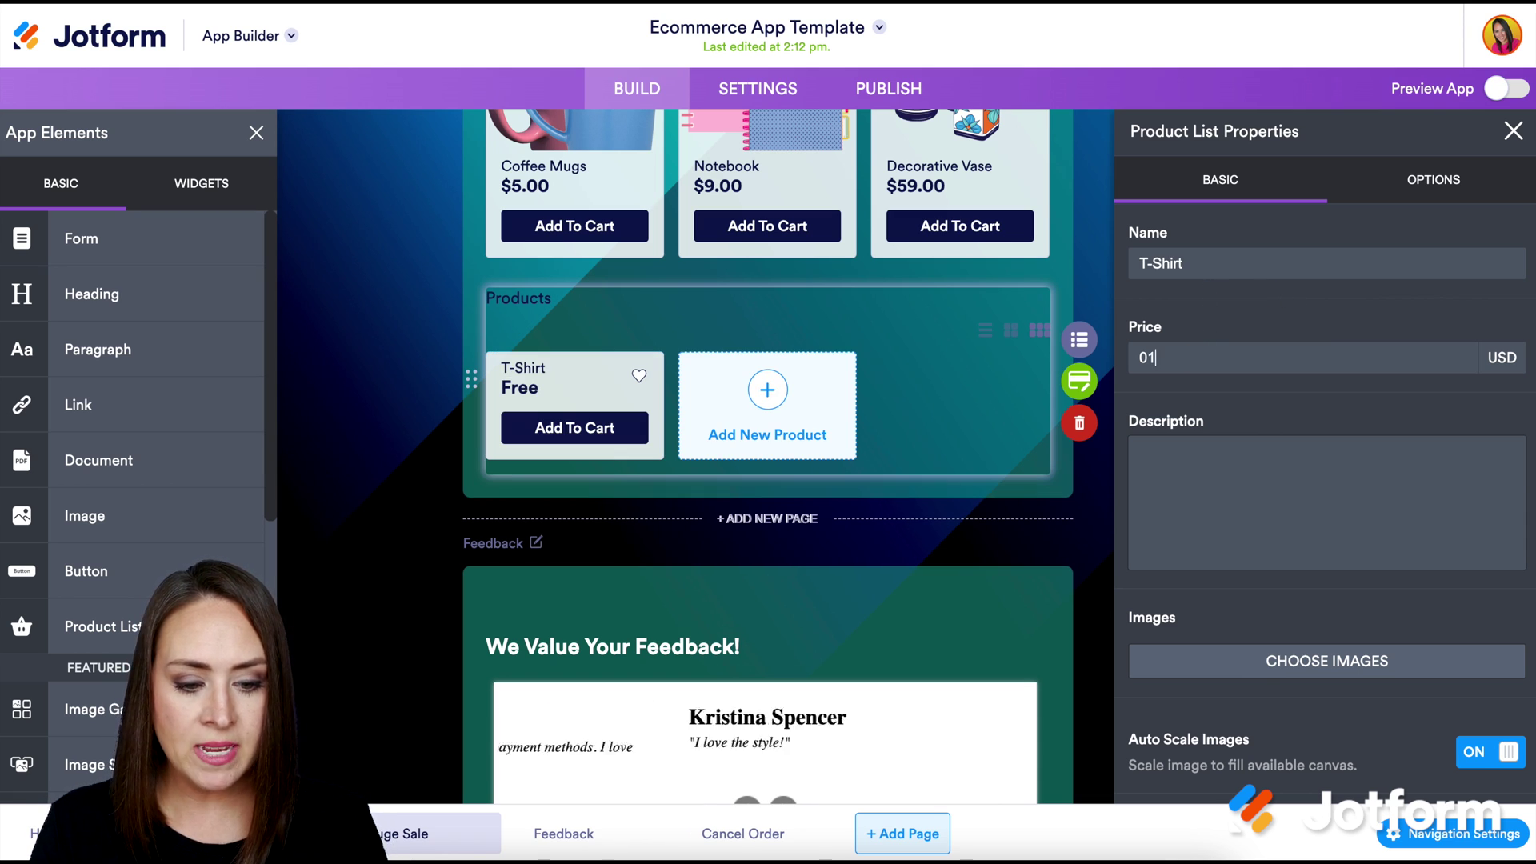
{"action": "key", "text": "BackSpace"}
{"action": "key", "text": "BackSpace"}
{"action": "type", "text": "1.00"}
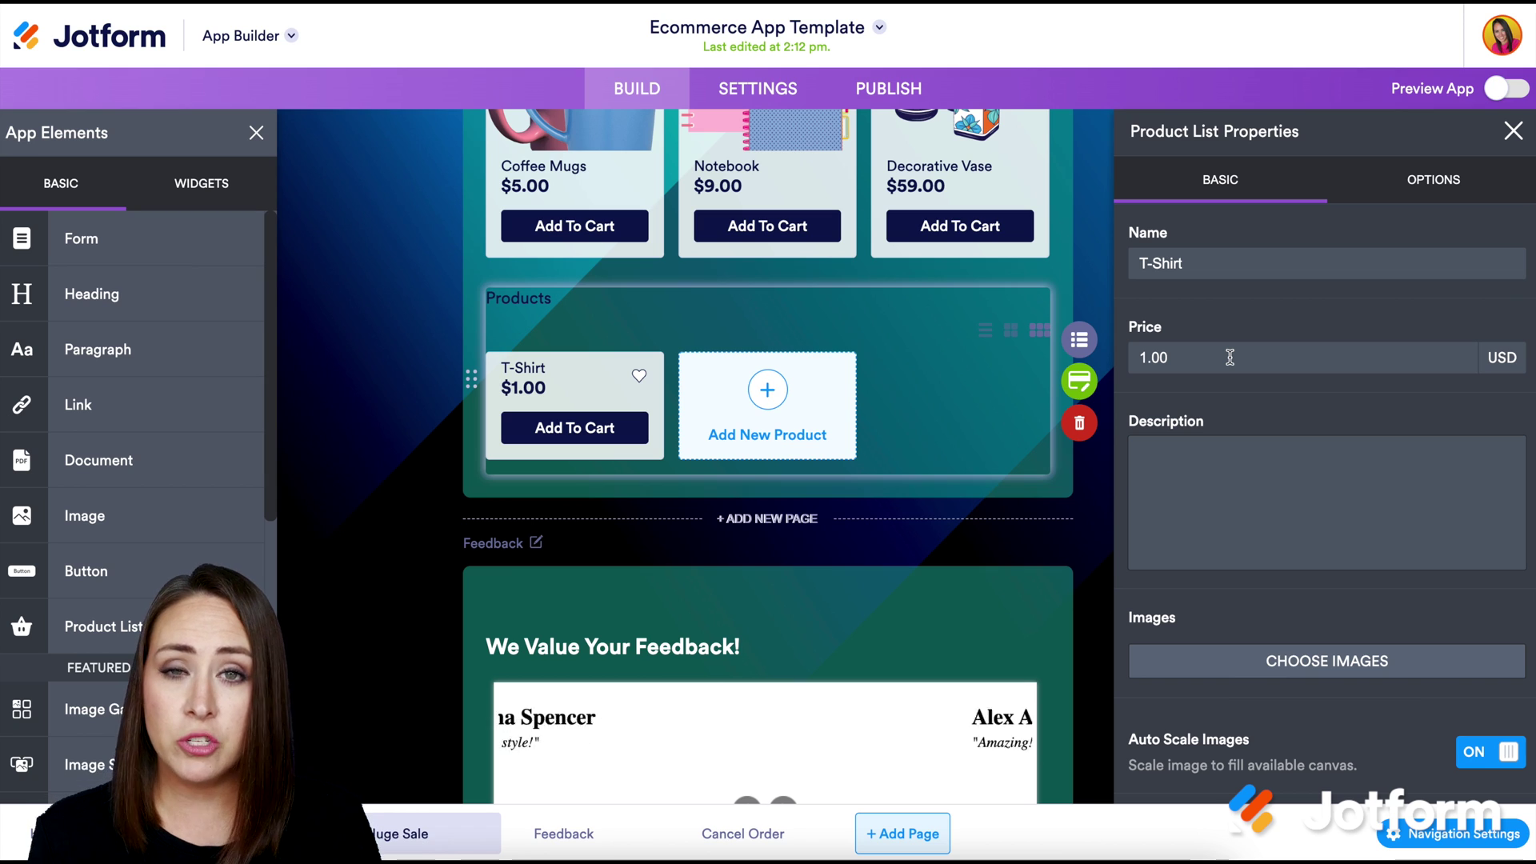
{"action": "scroll", "coordinate": [1236, 442], "scroll_direction": "down", "scroll_amount": 1}
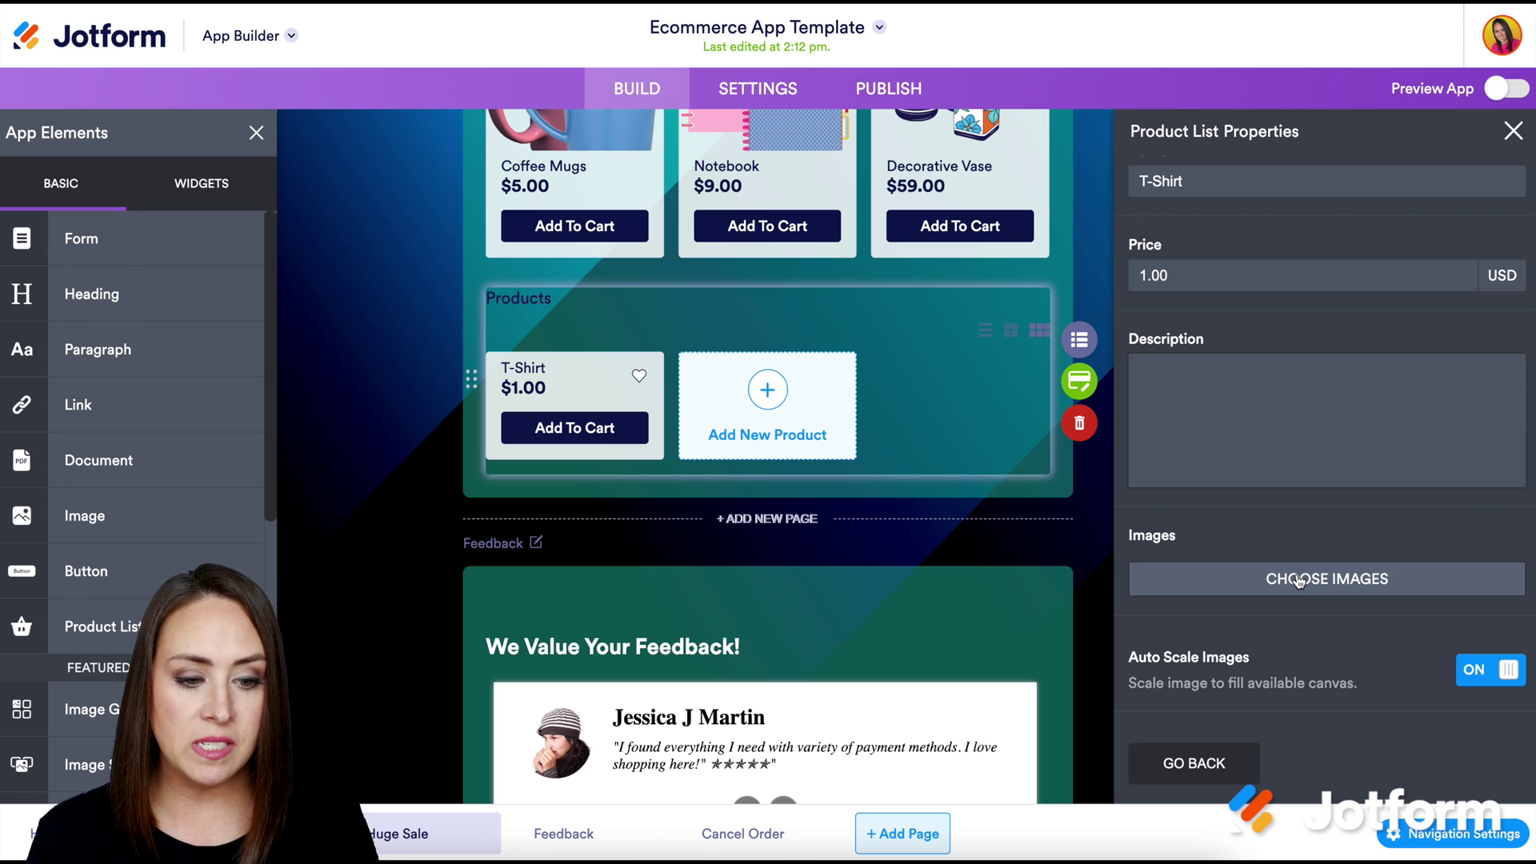
{"action": "scroll", "coordinate": [1298, 582], "scroll_direction": "up", "scroll_amount": 2}
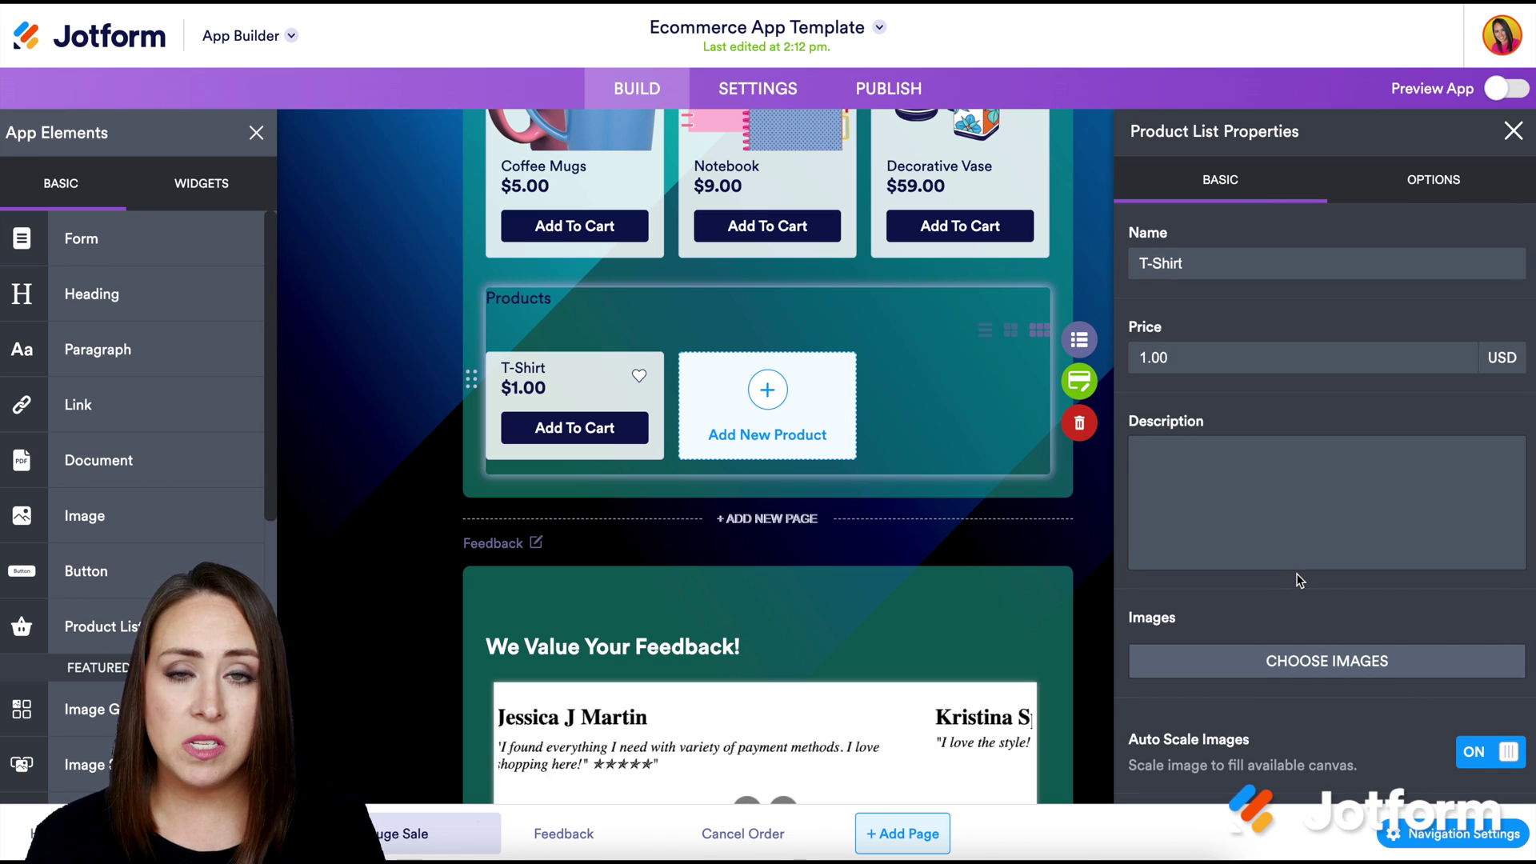
Step: Add a Quantity selector ranging 1 to 10 to the T-Shirt product
{"action": "left_click", "coordinate": [1430, 197]}
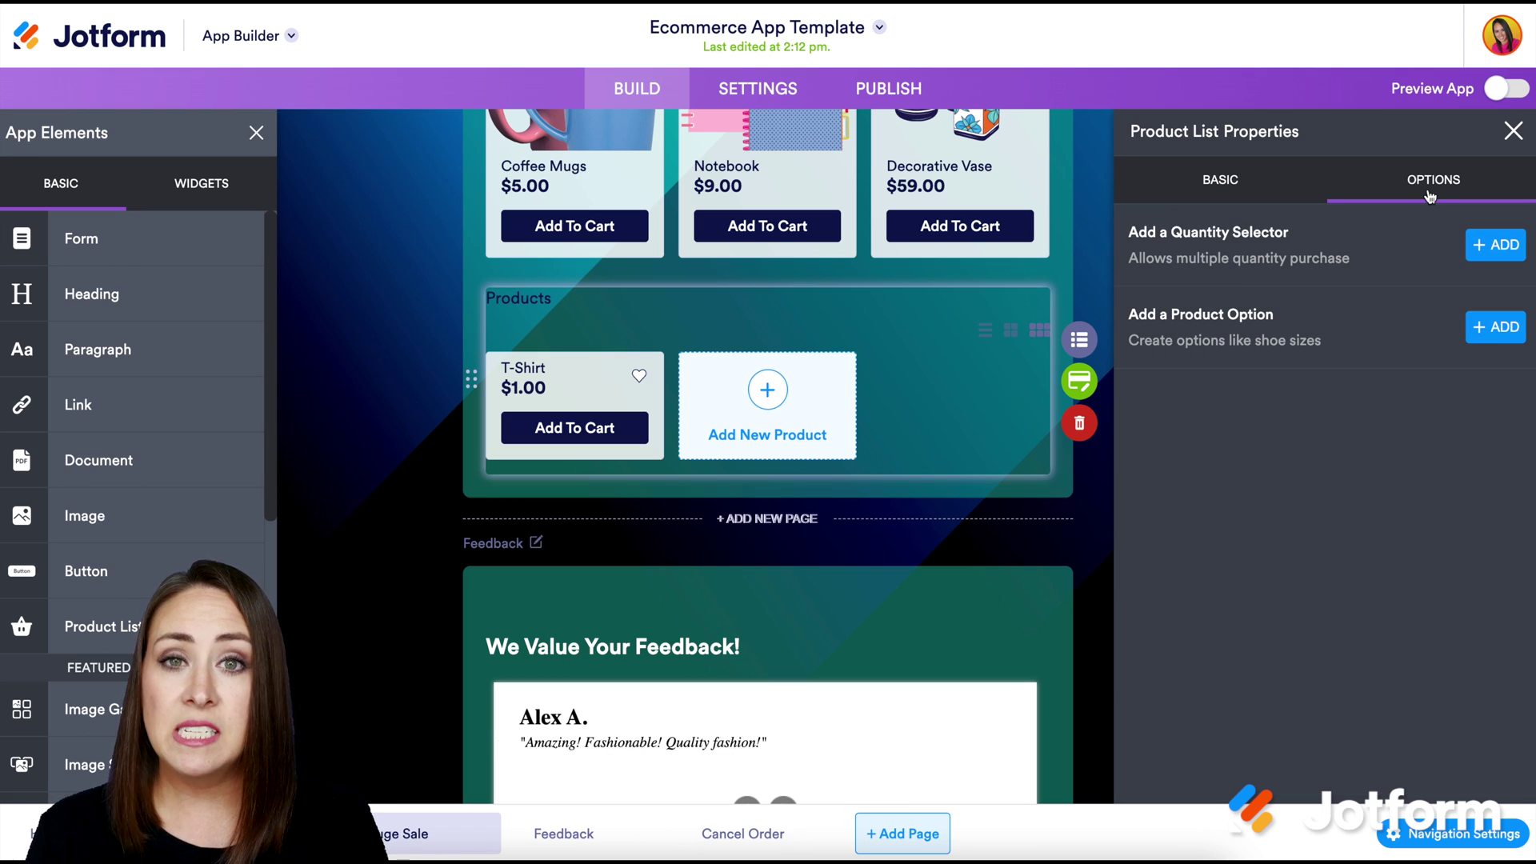
{"action": "left_click", "coordinate": [1503, 249]}
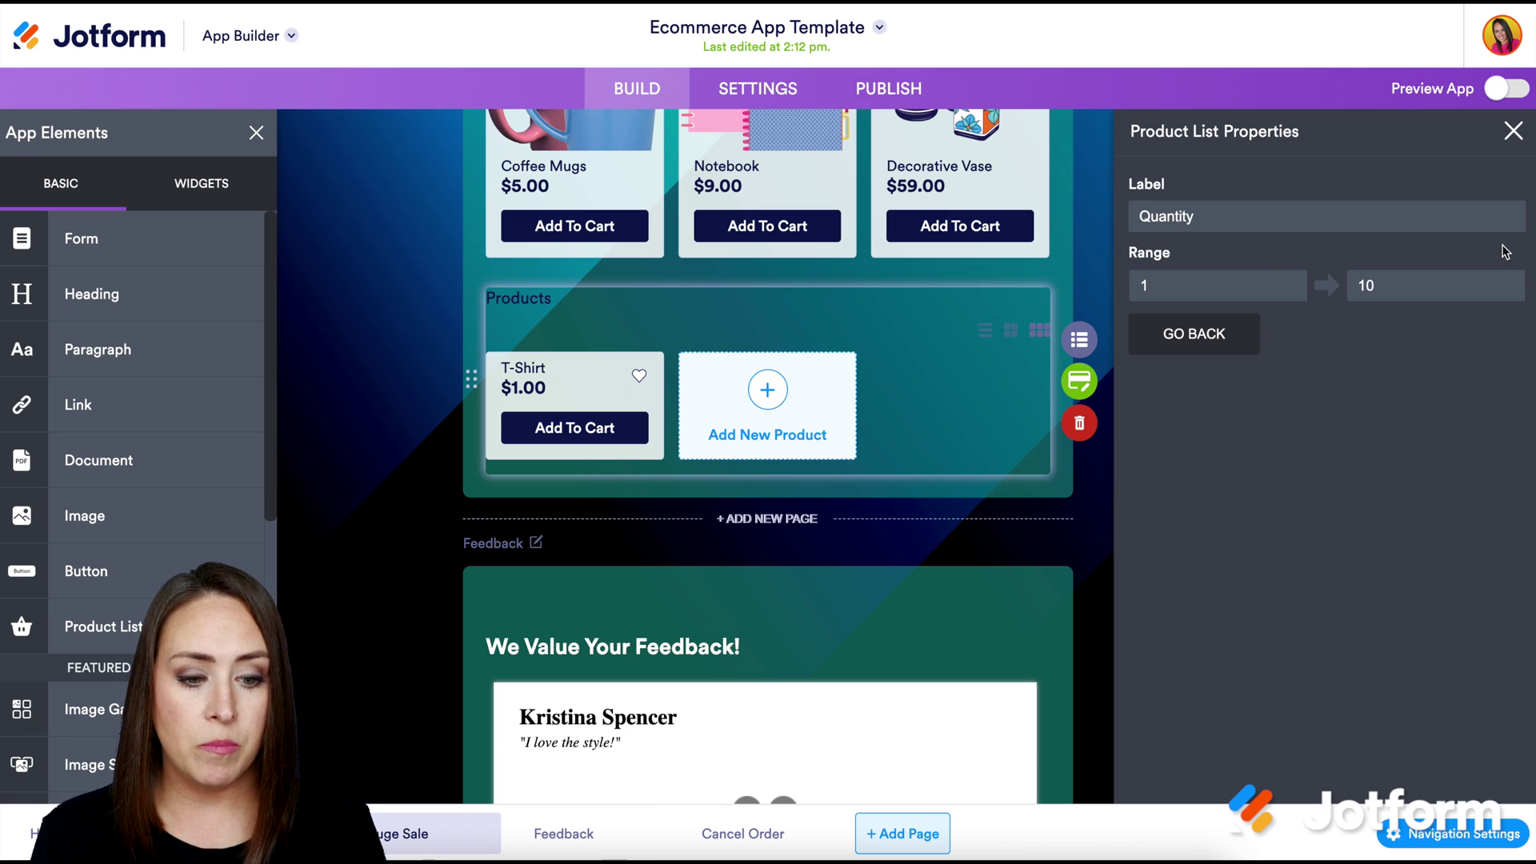
{"action": "left_click", "coordinate": [1200, 336]}
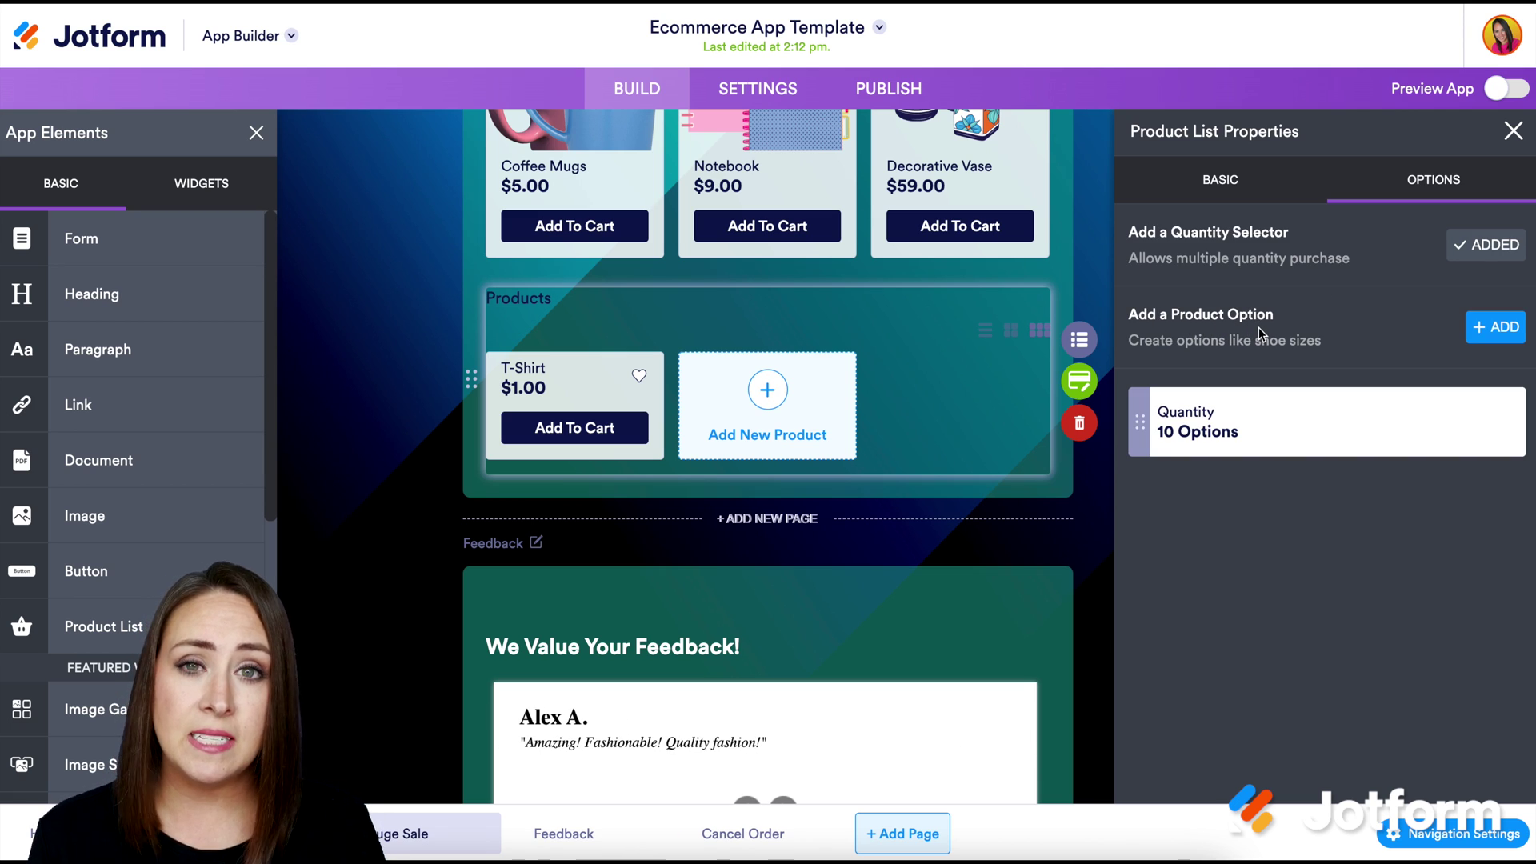
{"action": "left_click", "coordinate": [1494, 328]}
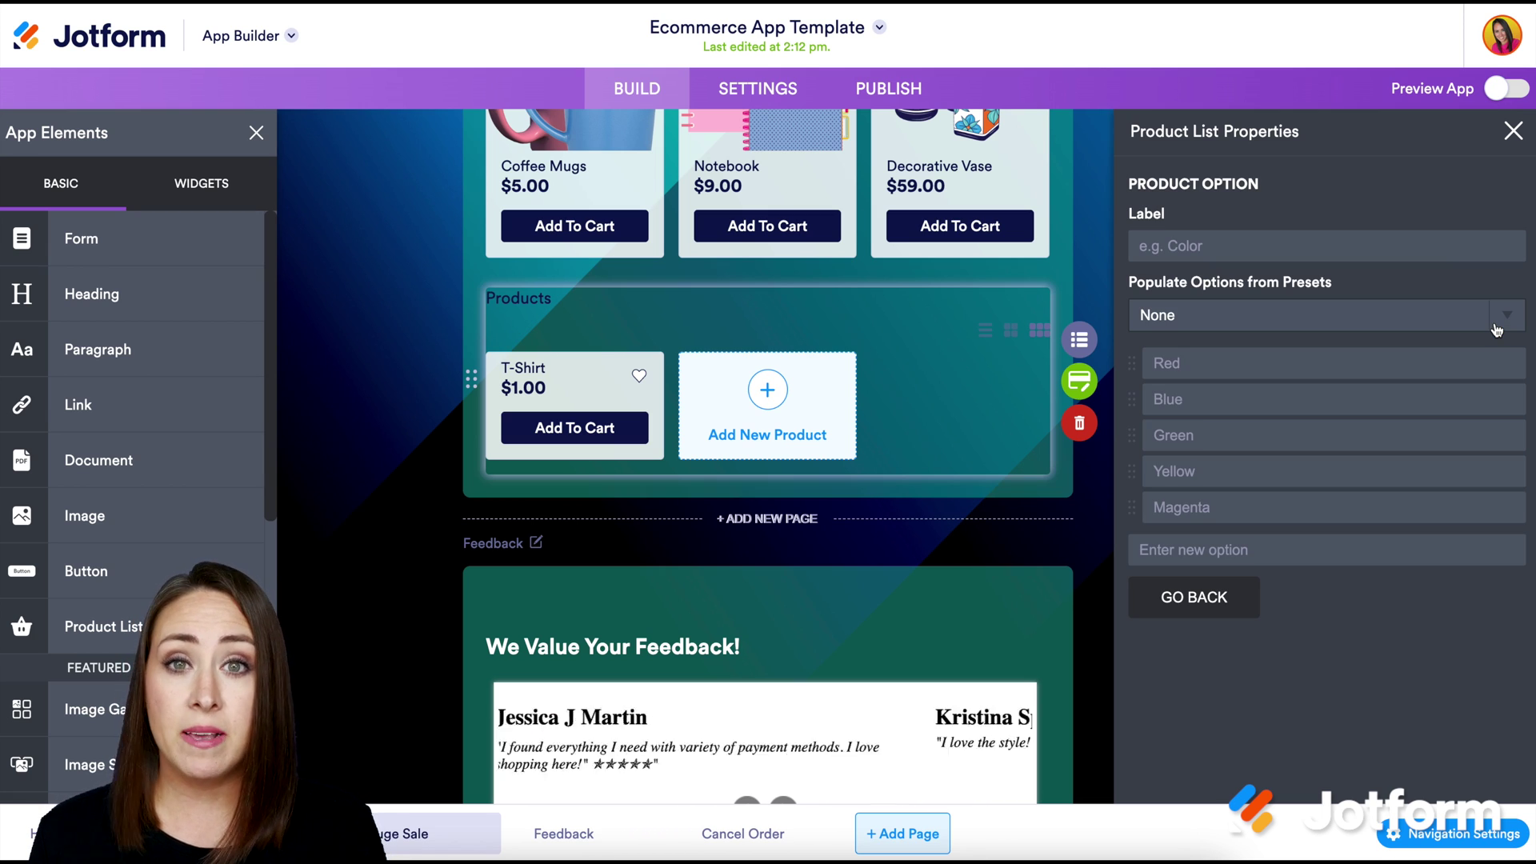
Step: Add a 'Size' option from the T-Shirt Size preset, removing XS and adding XXXXL
{"action": "left_click", "coordinate": [1266, 246]}
{"action": "type", "text": "Size"}
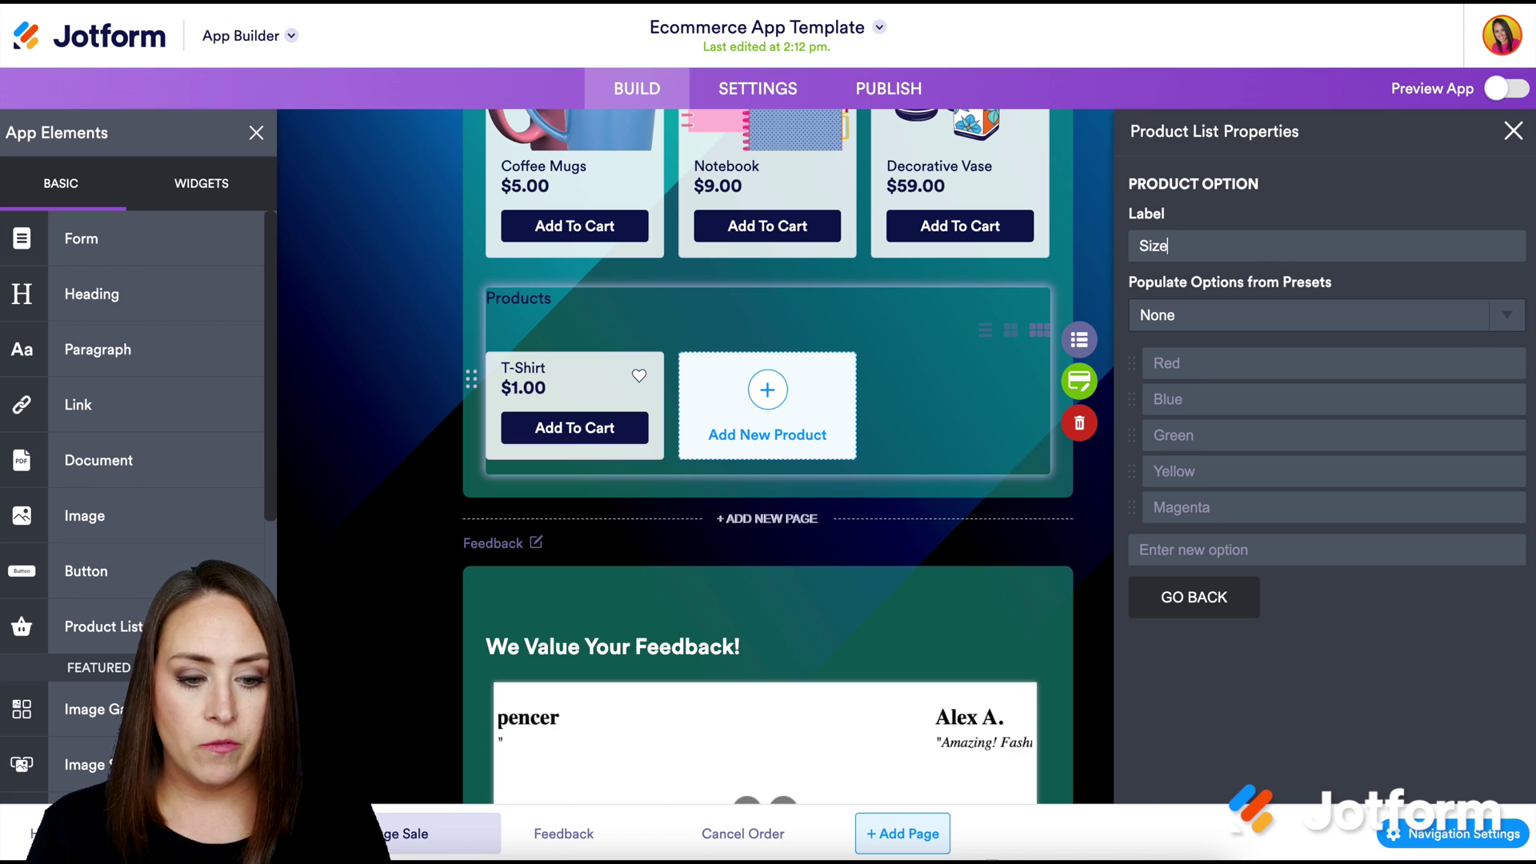
{"action": "left_click", "coordinate": [1507, 323]}
{"action": "left_click", "coordinate": [1197, 403]}
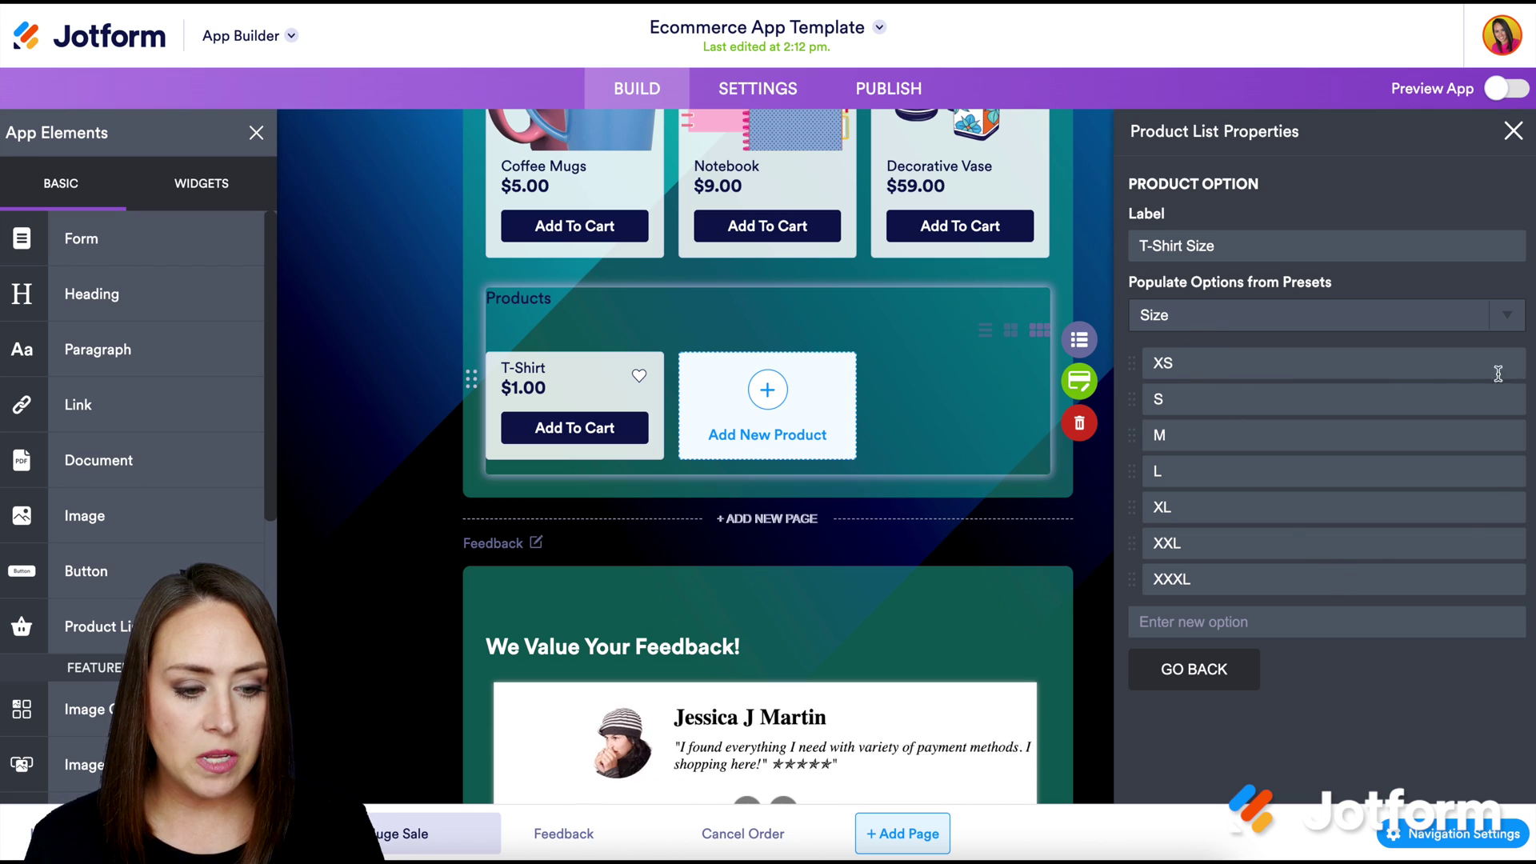
{"action": "left_click", "coordinate": [1238, 381]}
{"action": "key", "text": "BackSpace"}
{"action": "key", "text": "BackSpace"}
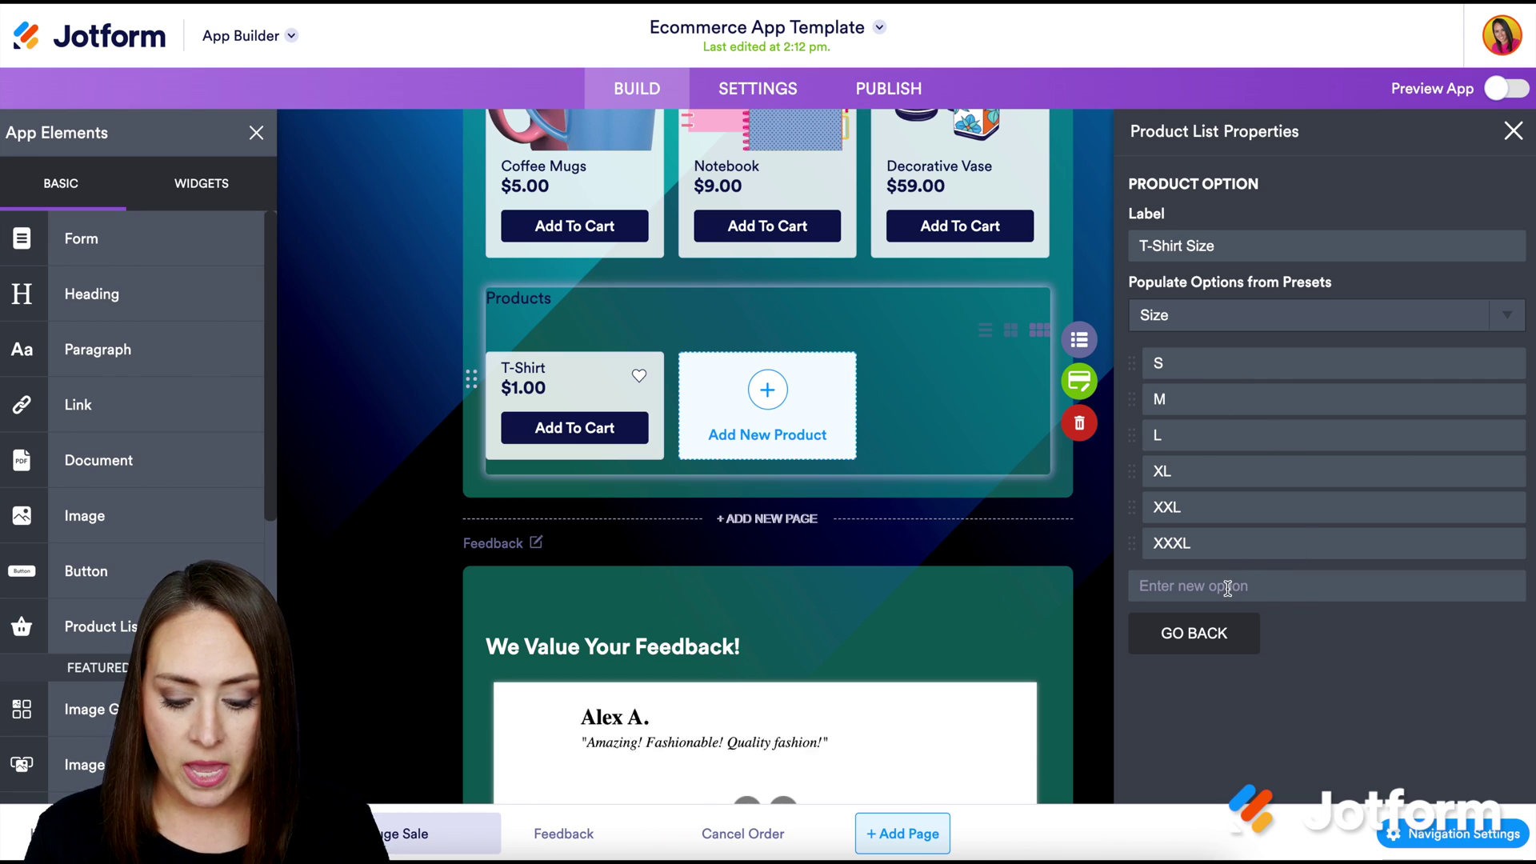
{"action": "type", "text": "XXXX"}
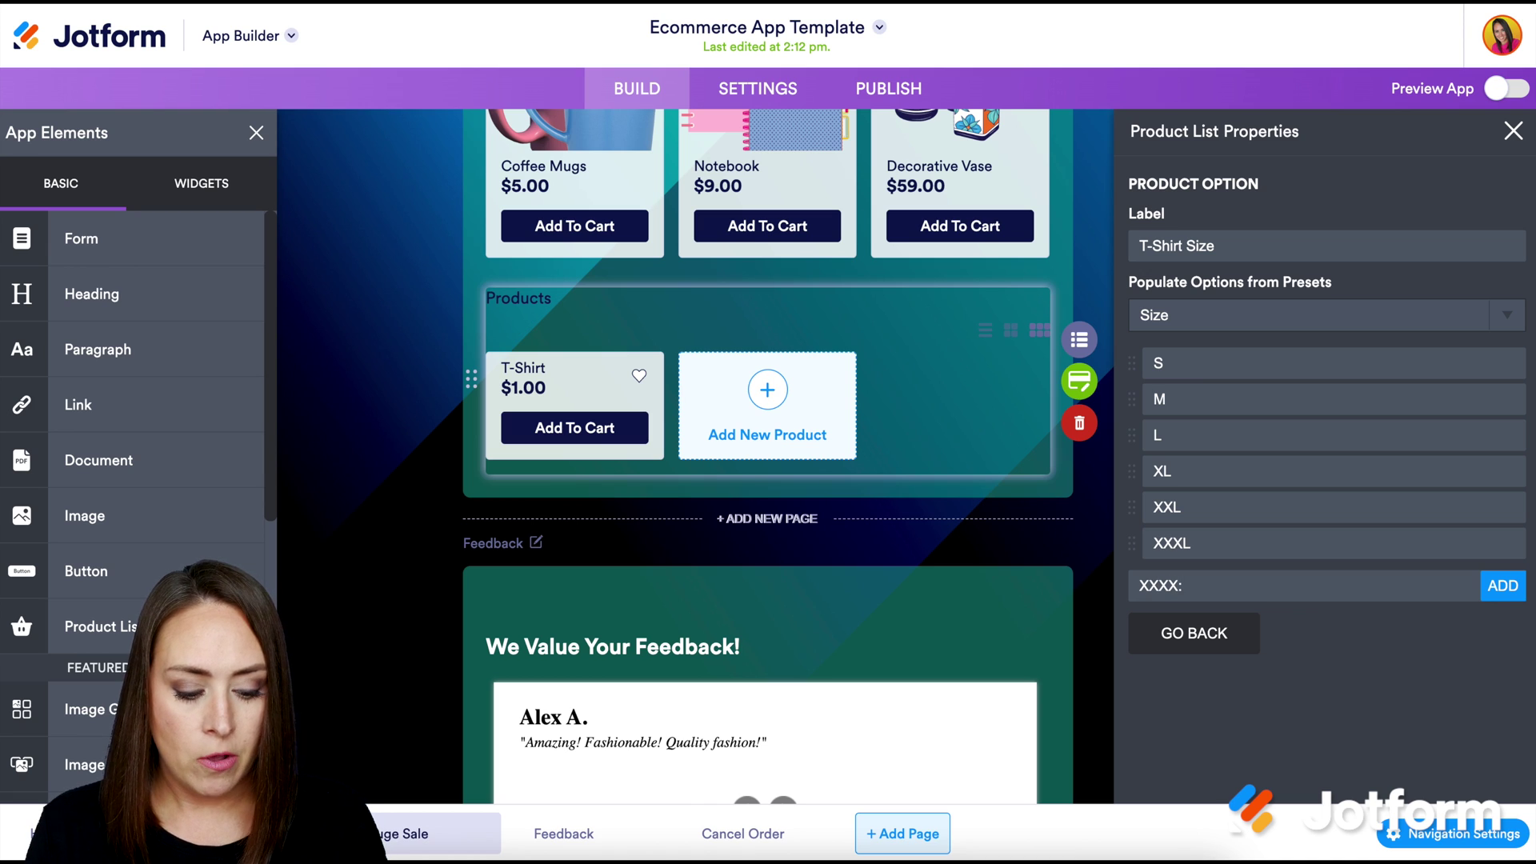
{"action": "type", "text": "L"}
{"action": "left_click", "coordinate": [1480, 589]}
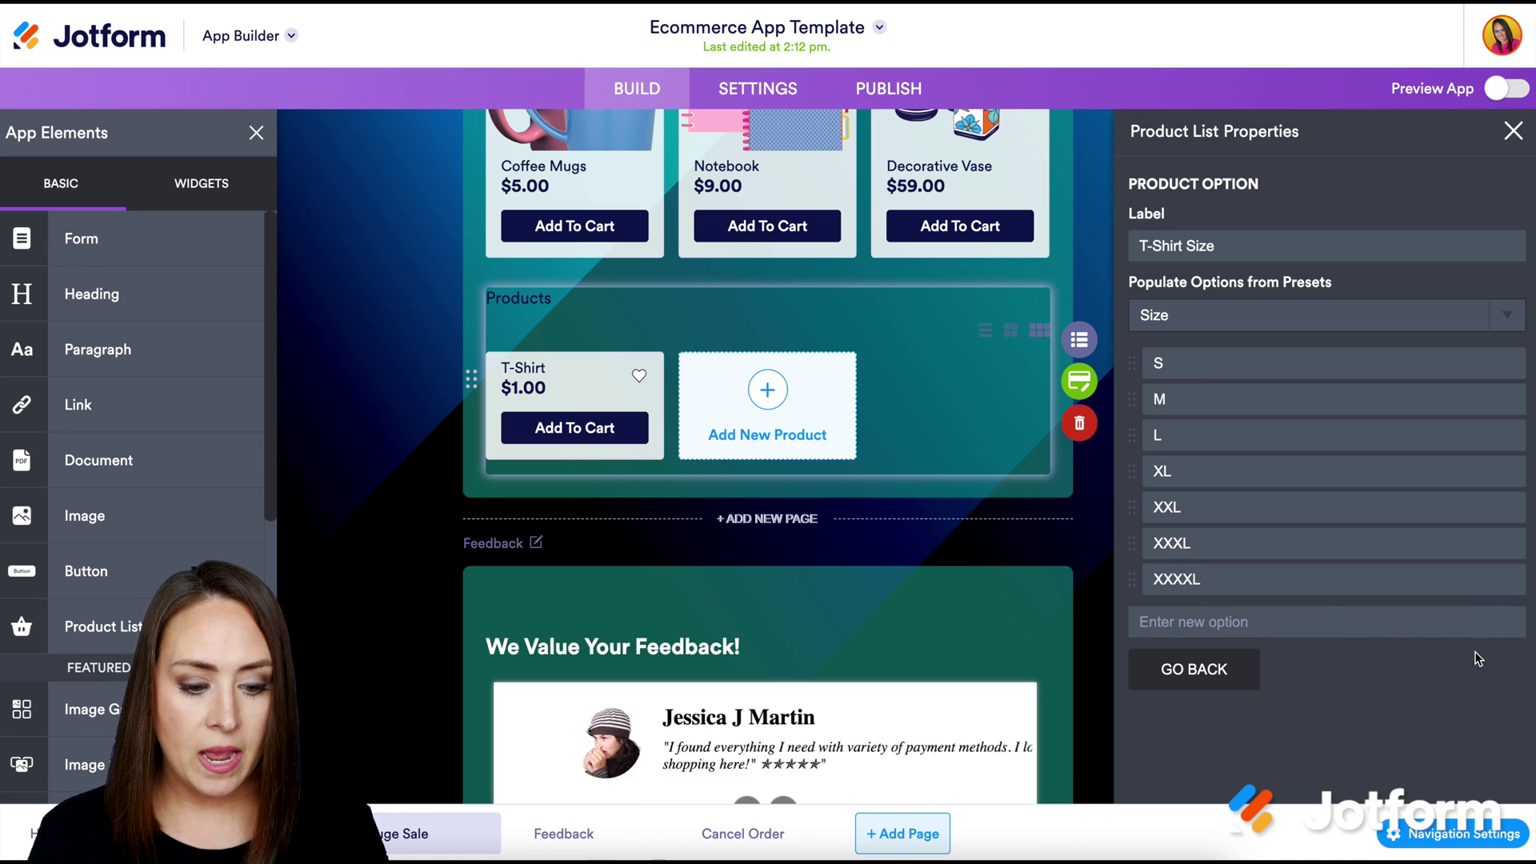
{"action": "left_click", "coordinate": [1175, 672]}
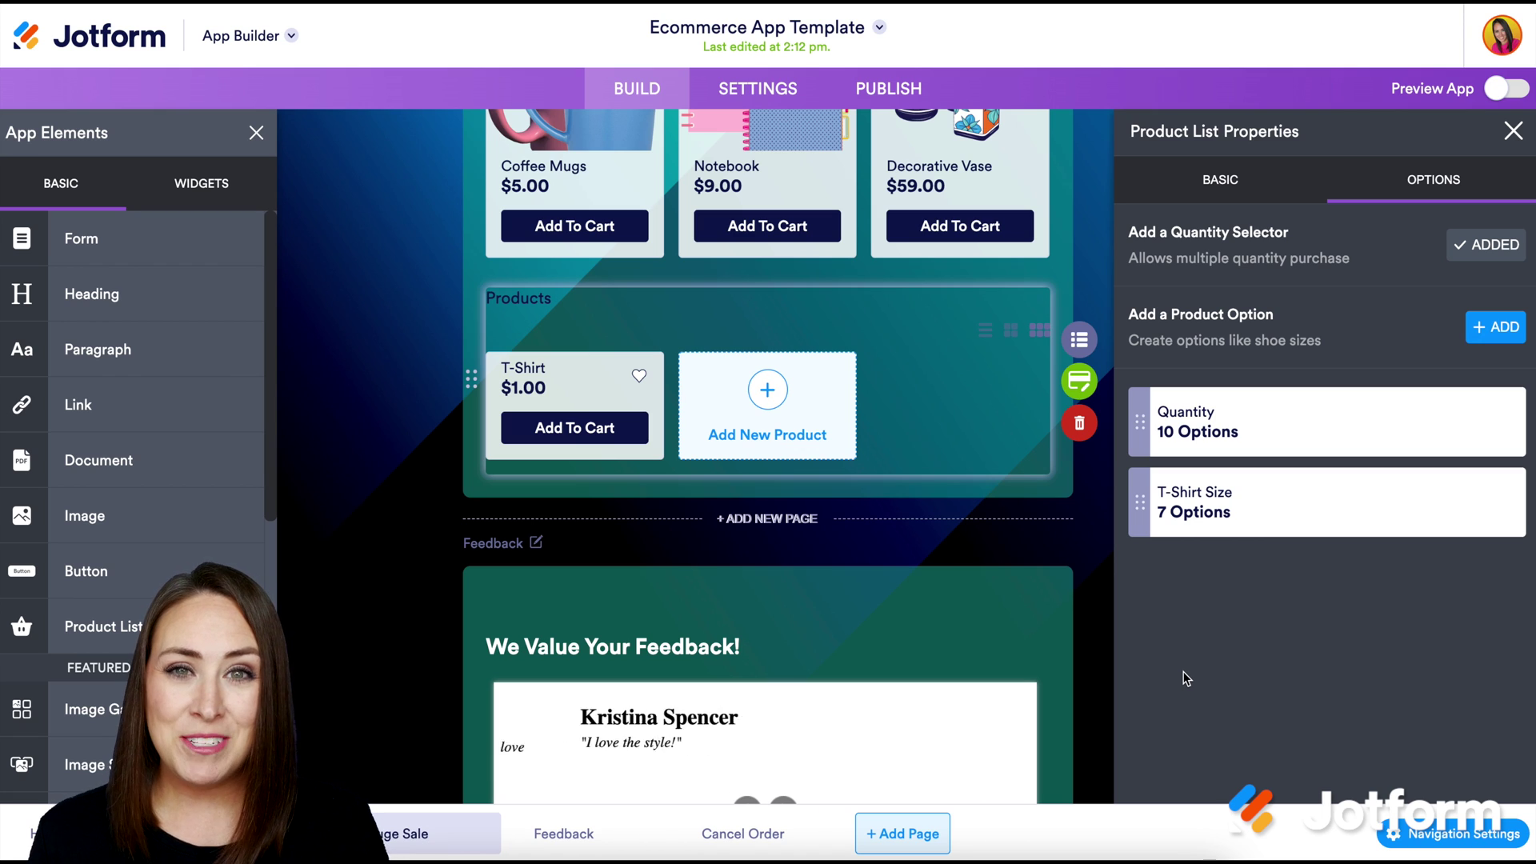
Step: Add a 'Color' option from the Color preset, plus an extra Pink choice
{"action": "left_click", "coordinate": [1494, 328]}
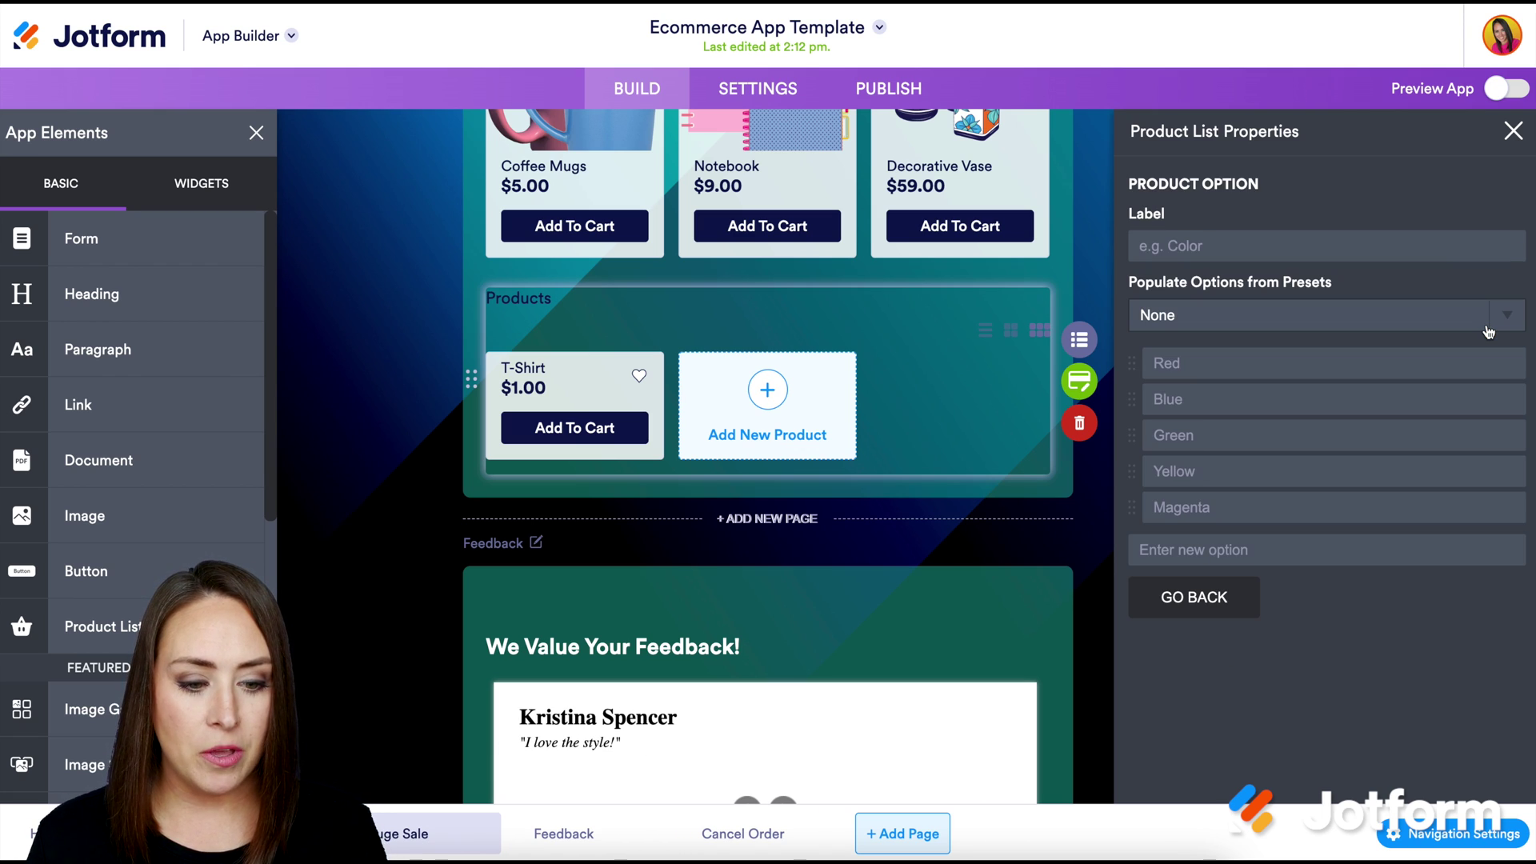
{"action": "left_click", "coordinate": [1374, 249]}
{"action": "type", "text": "Color"}
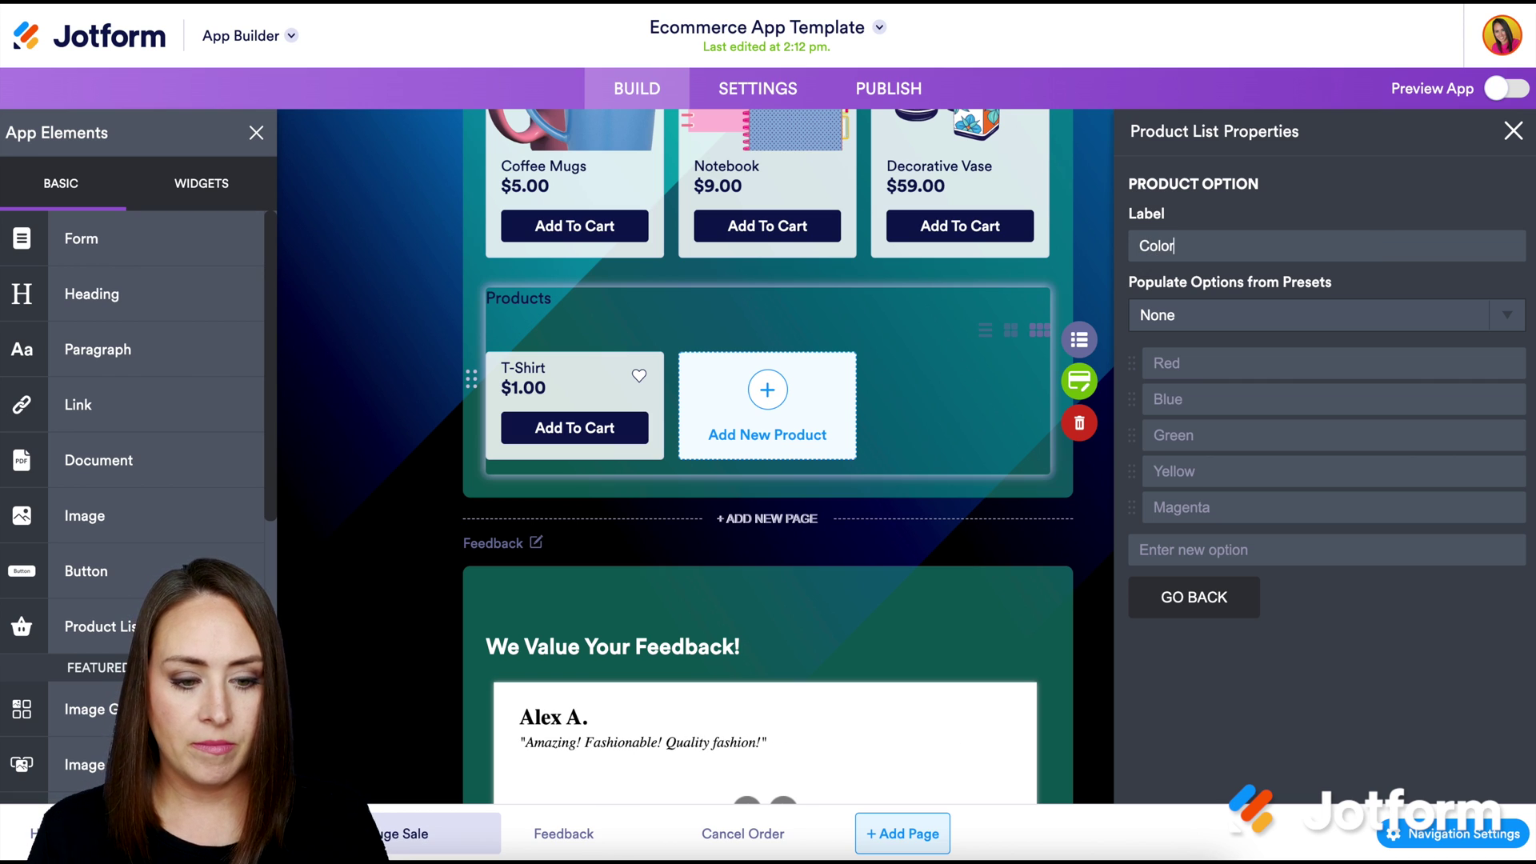
{"action": "left_click", "coordinate": [1504, 314]}
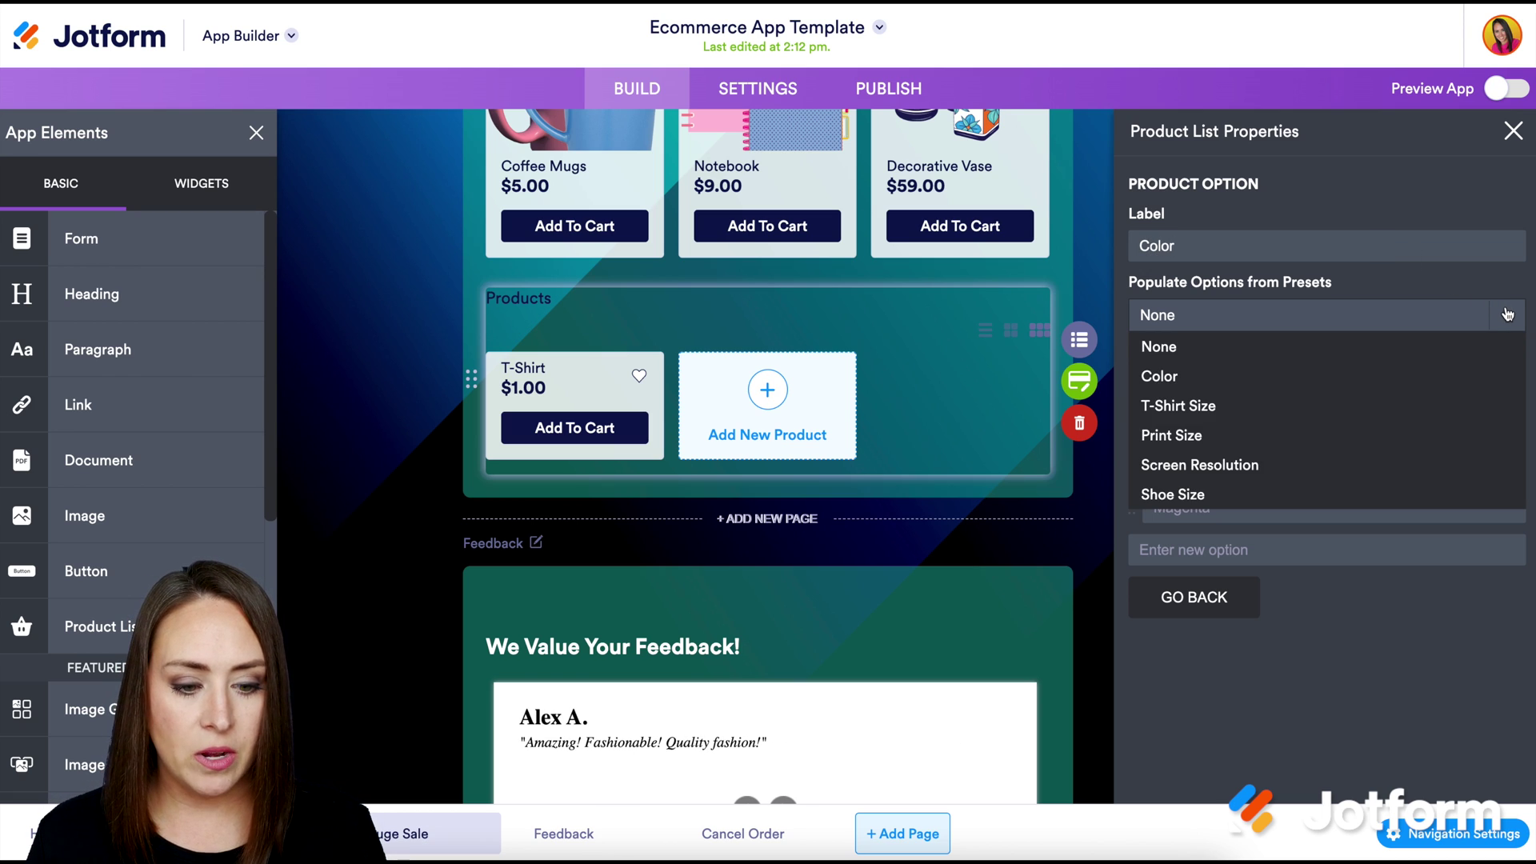
{"action": "left_click", "coordinate": [1226, 385]}
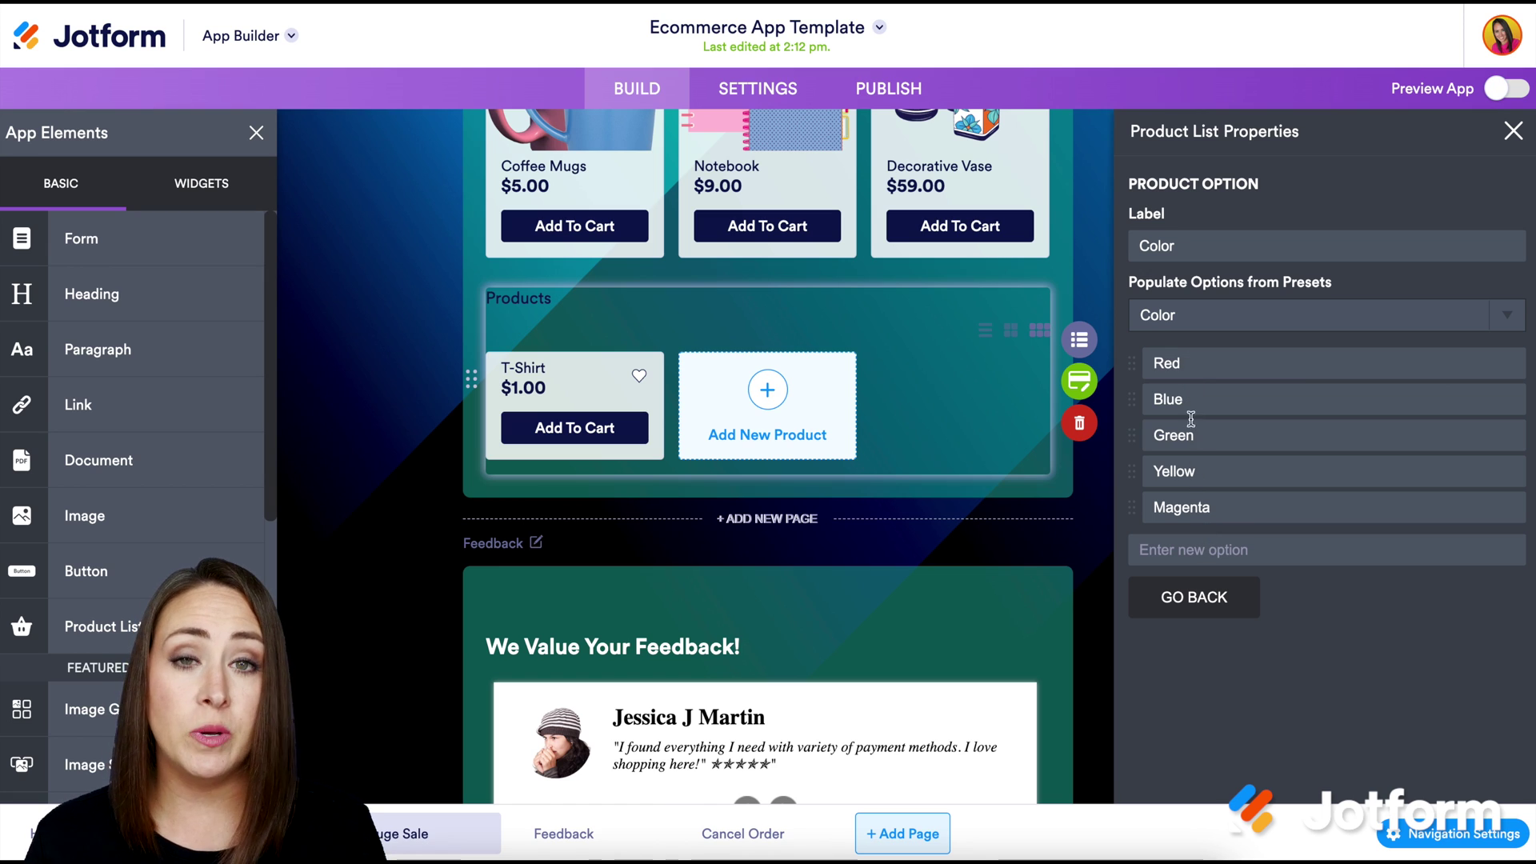
{"action": "type", "text": "Pink"}
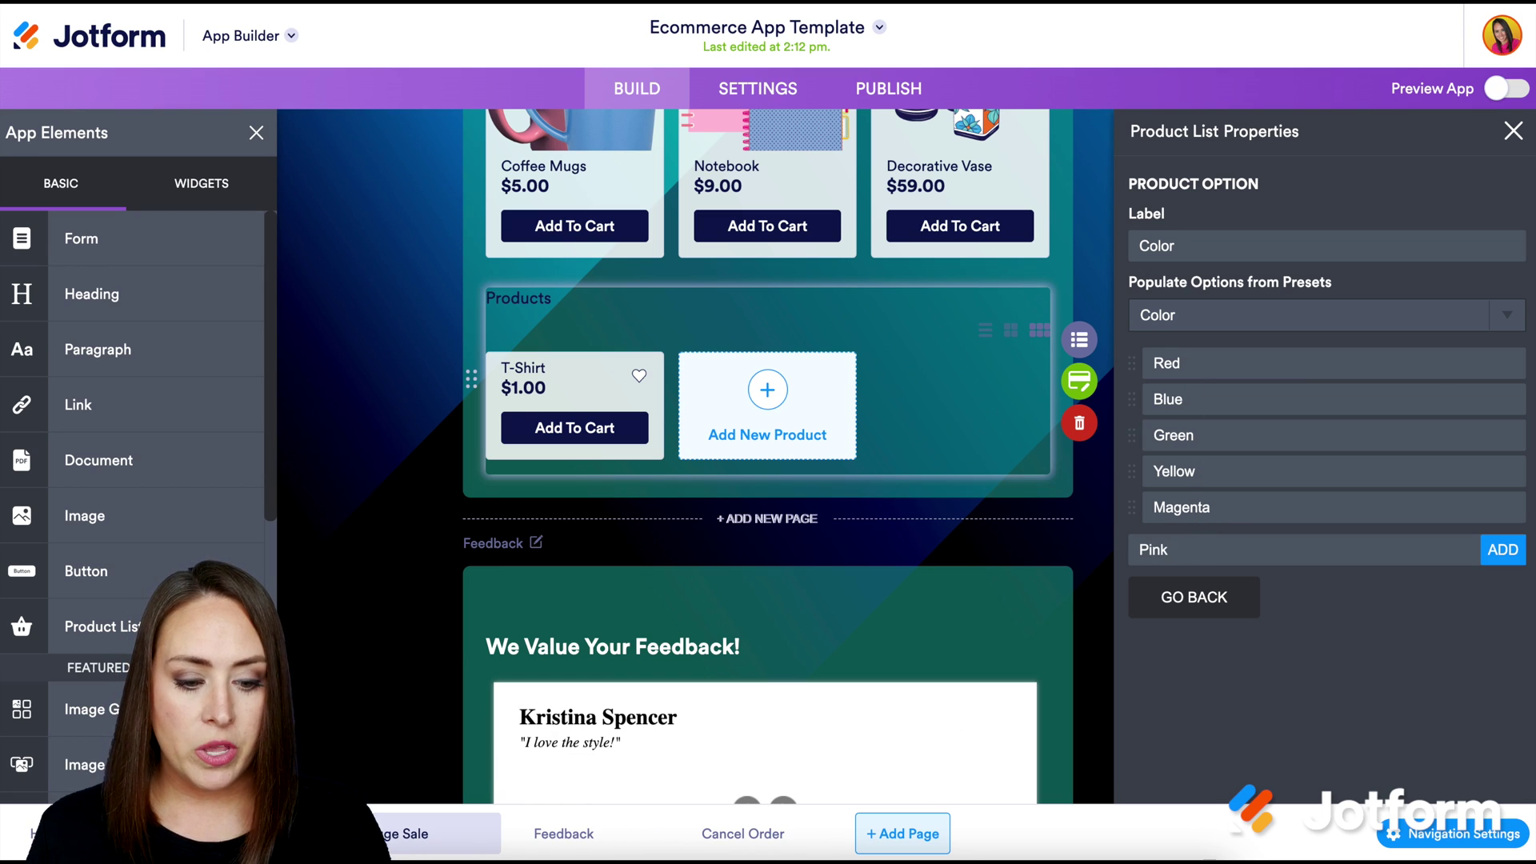
{"action": "key", "text": "Return"}
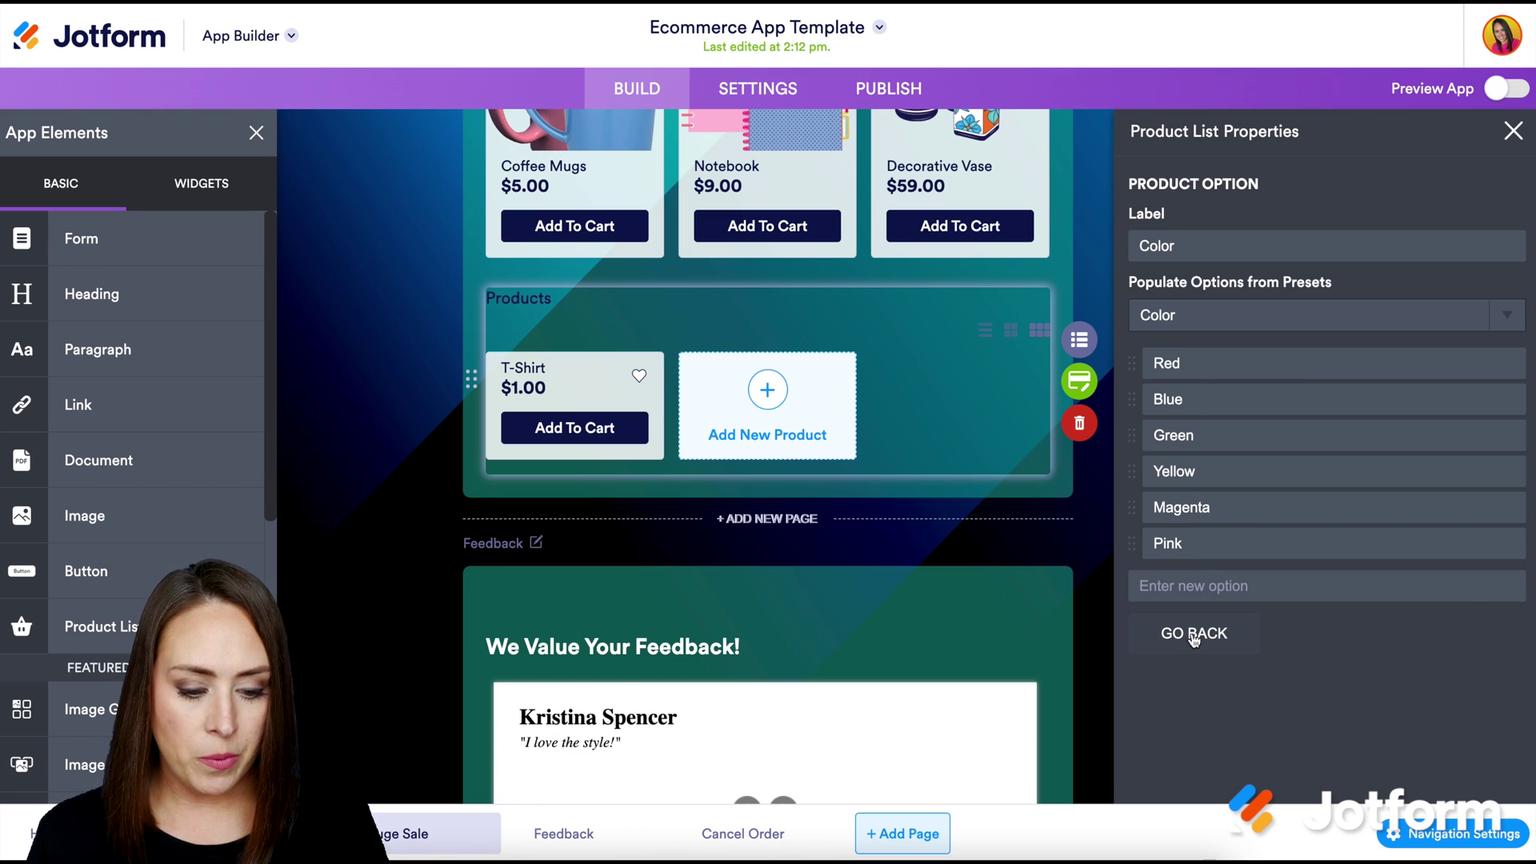
{"action": "left_click", "coordinate": [1193, 637]}
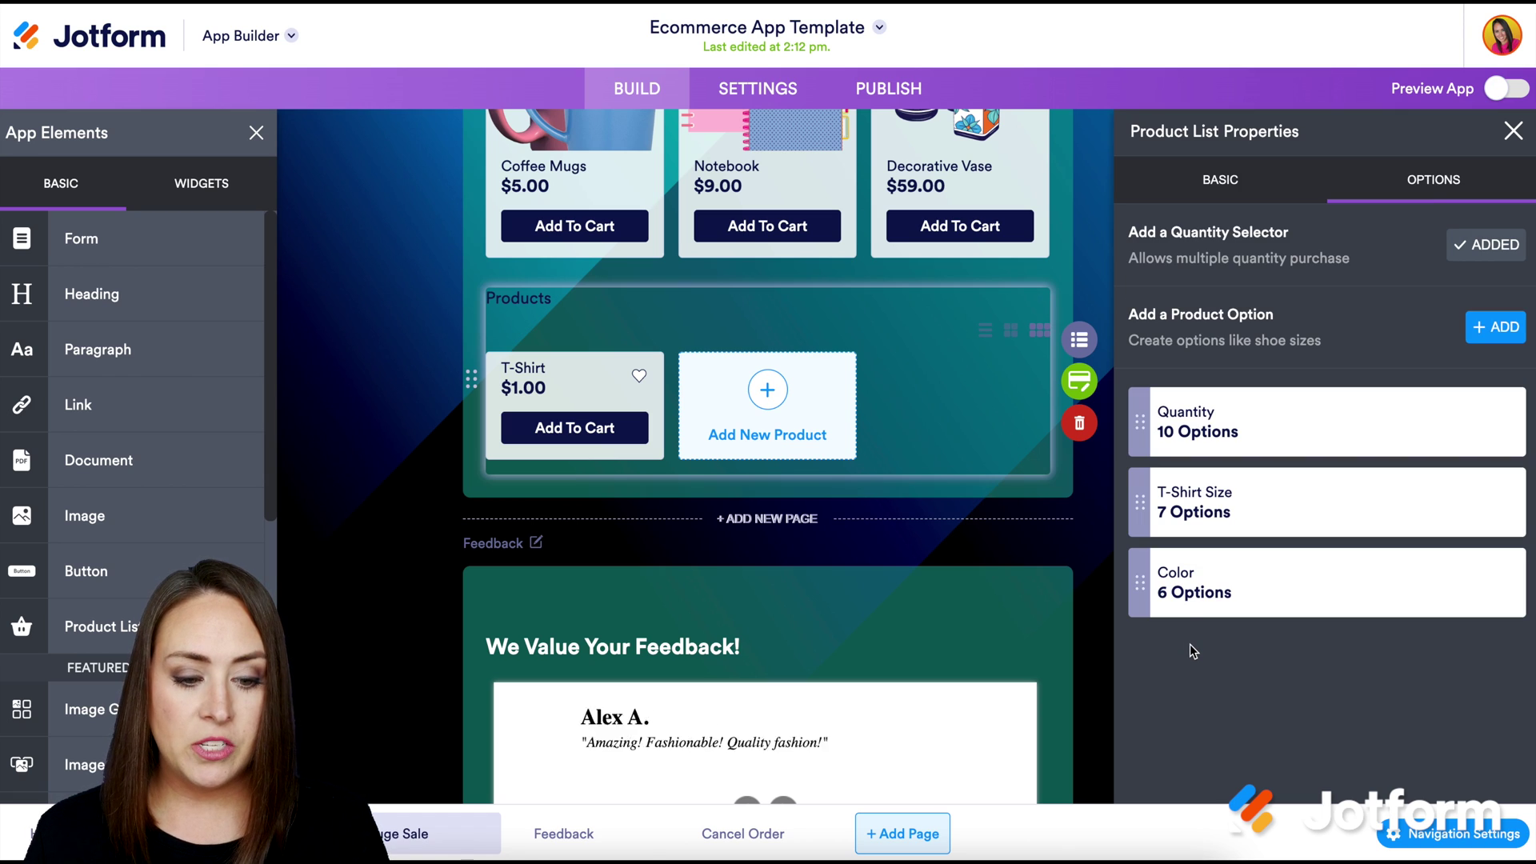
Step: Return to the T-Shirt's basic name and price details
{"action": "mouse_move", "coordinate": [1243, 454]}
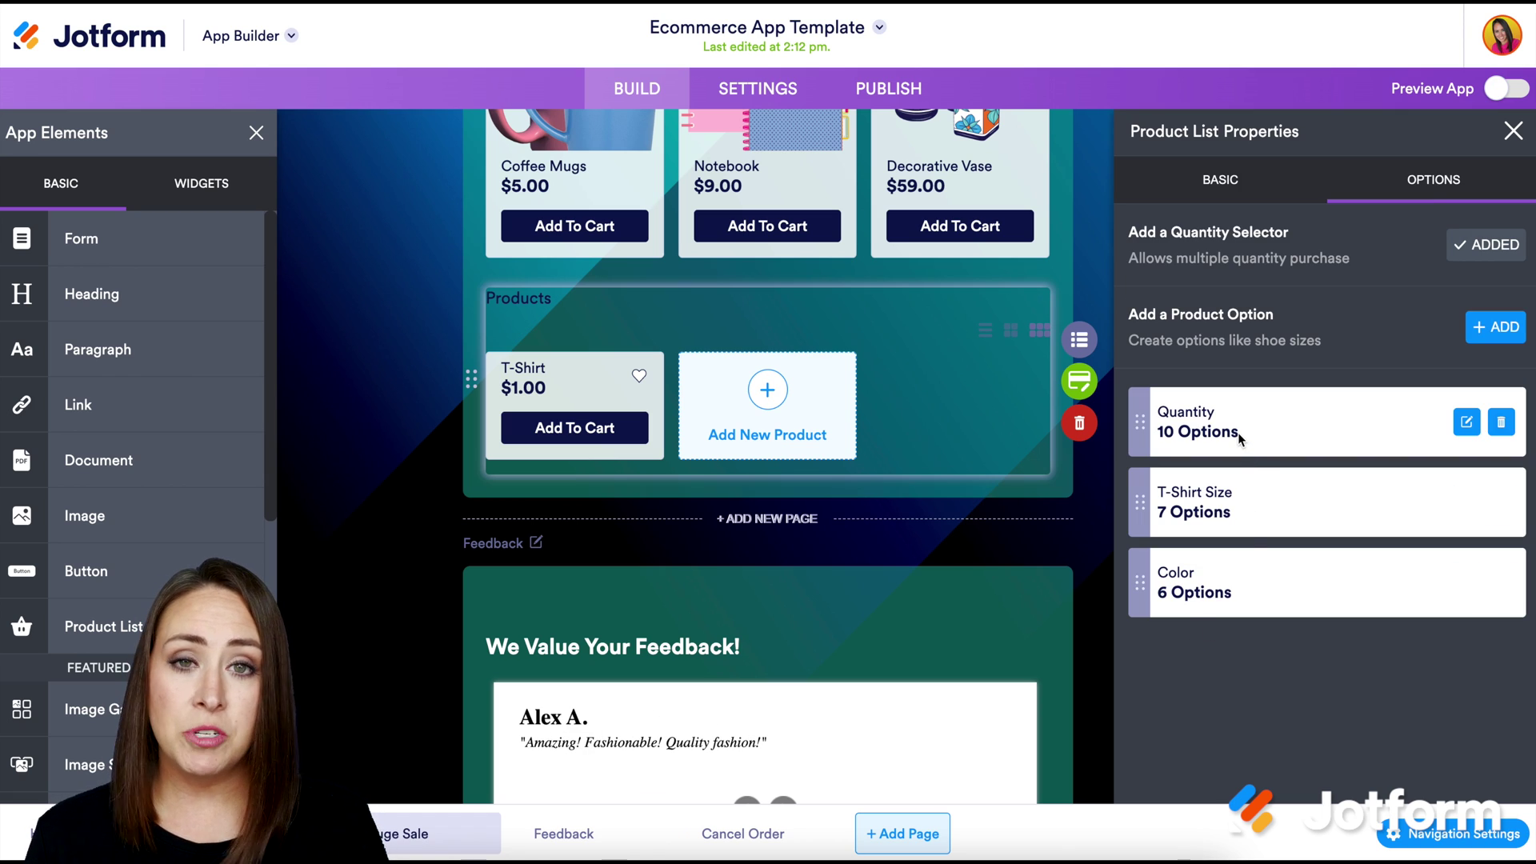
{"action": "mouse_move", "coordinate": [1231, 491]}
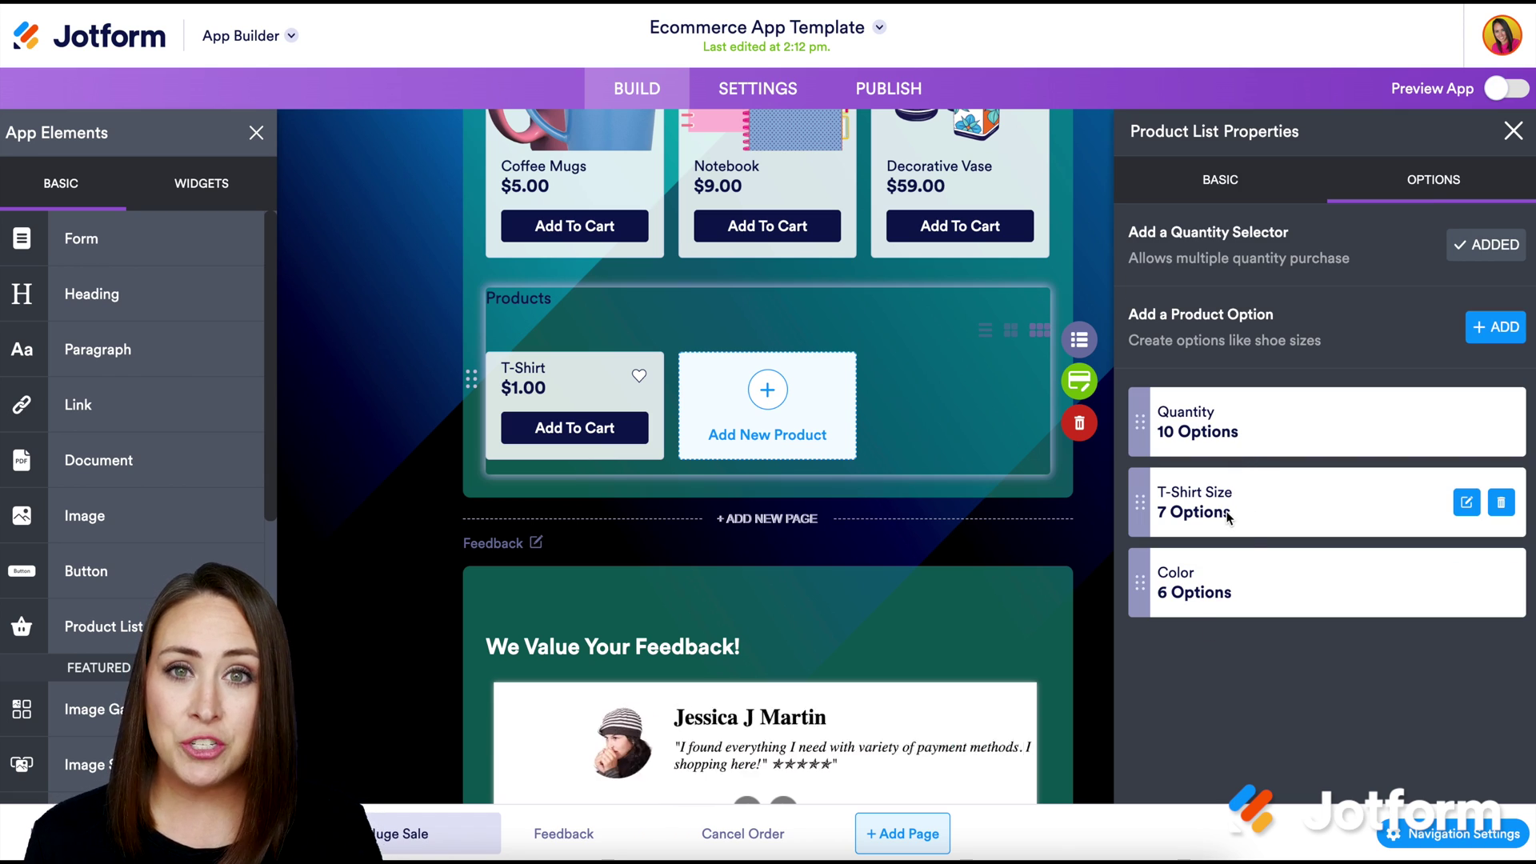
{"action": "mouse_move", "coordinate": [1221, 606]}
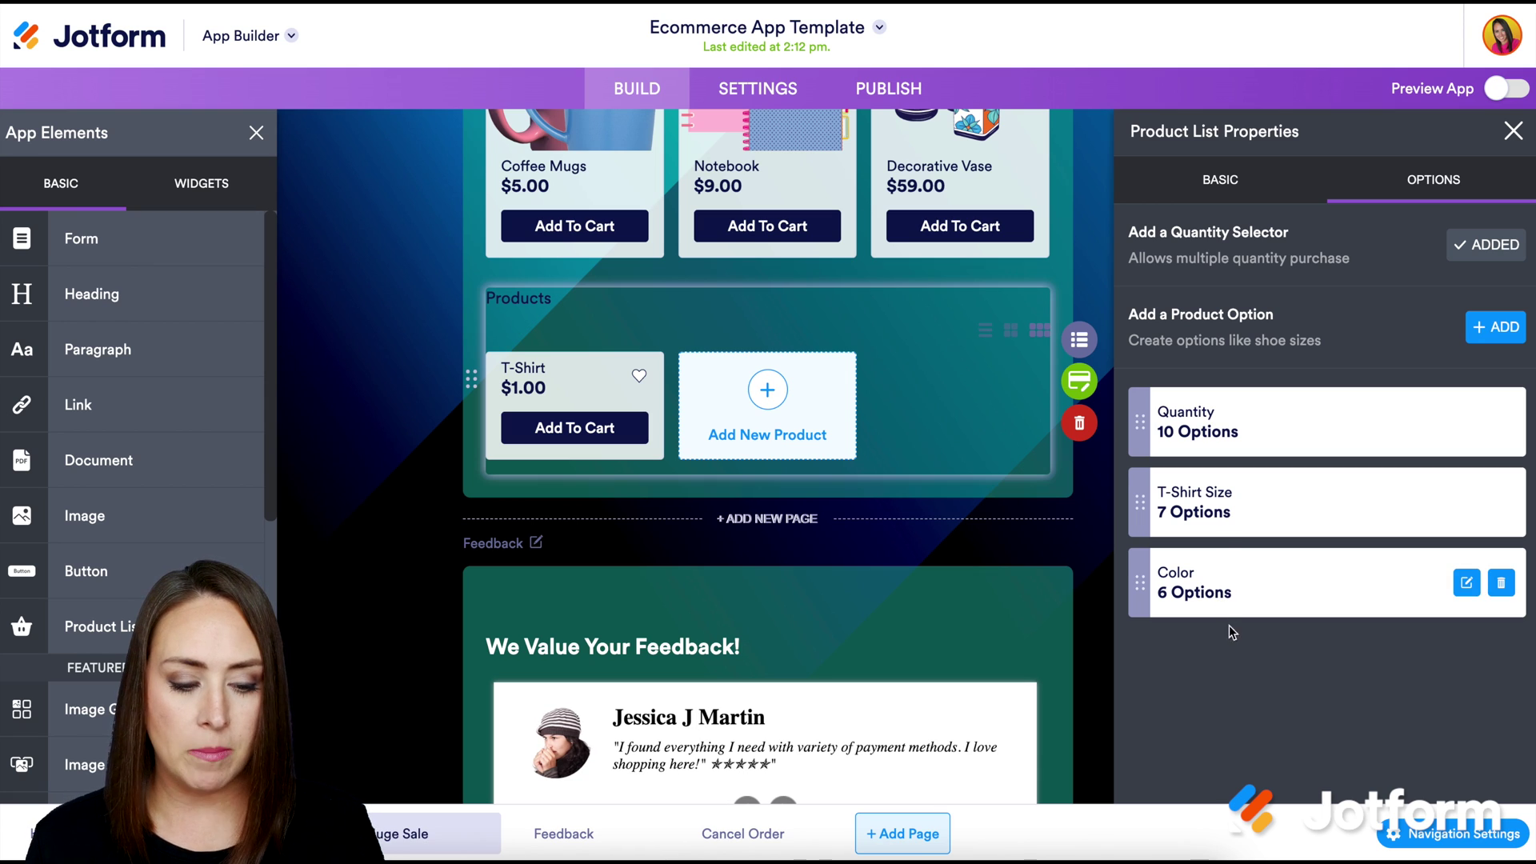
{"action": "mouse_move", "coordinate": [1441, 396]}
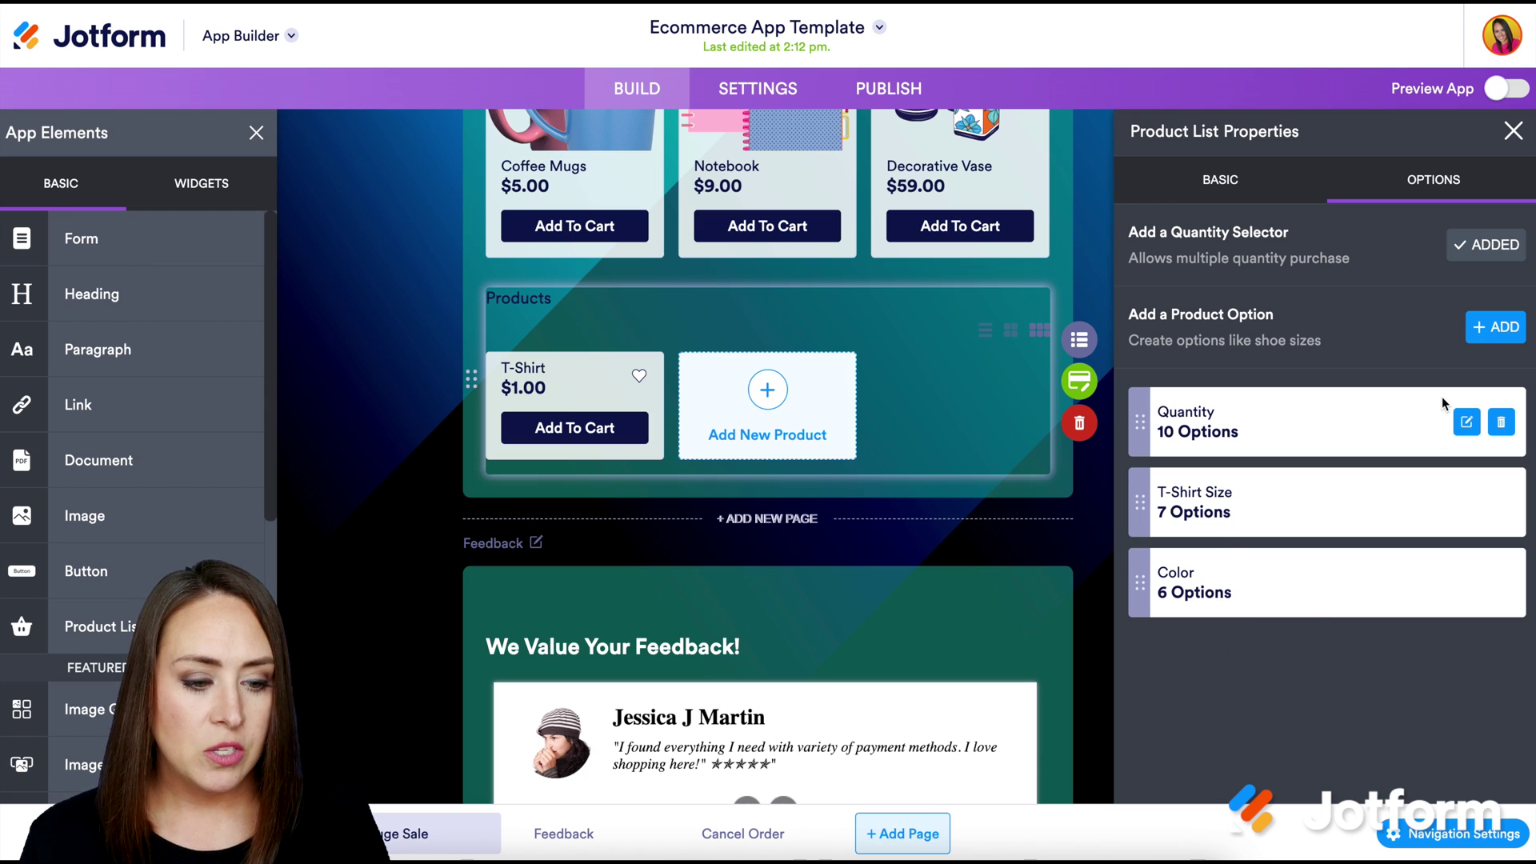
{"action": "left_click", "coordinate": [1221, 180]}
Step: Close the T-Shirt's Product List Properties and select the Products list on the canvas
{"action": "scroll", "coordinate": [1155, 690], "scroll_direction": "down", "scroll_amount": 1}
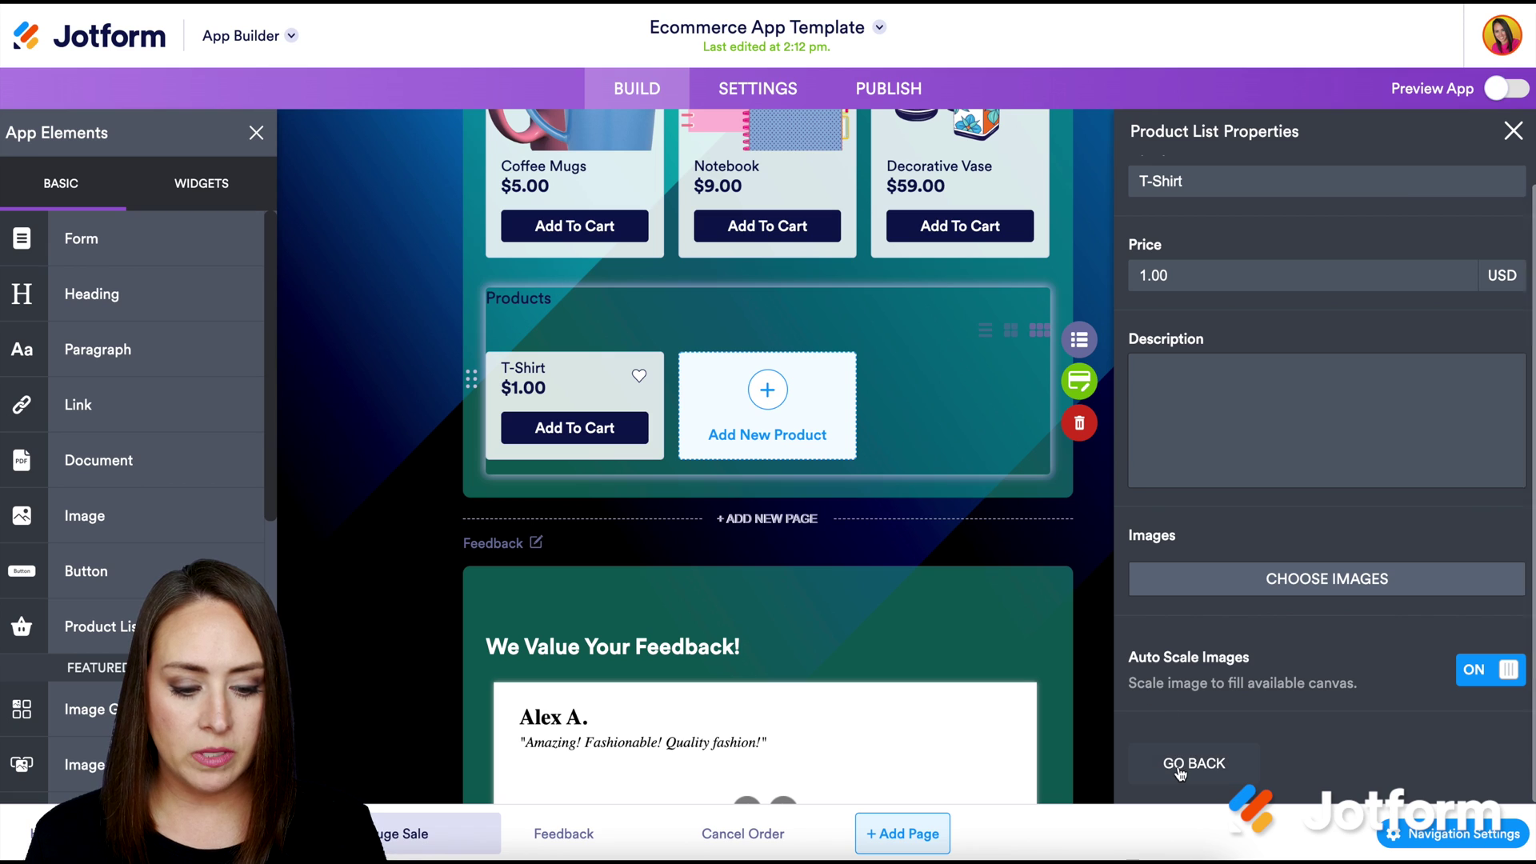
{"action": "left_click", "coordinate": [1203, 764]}
{"action": "mouse_move", "coordinate": [1249, 361]}
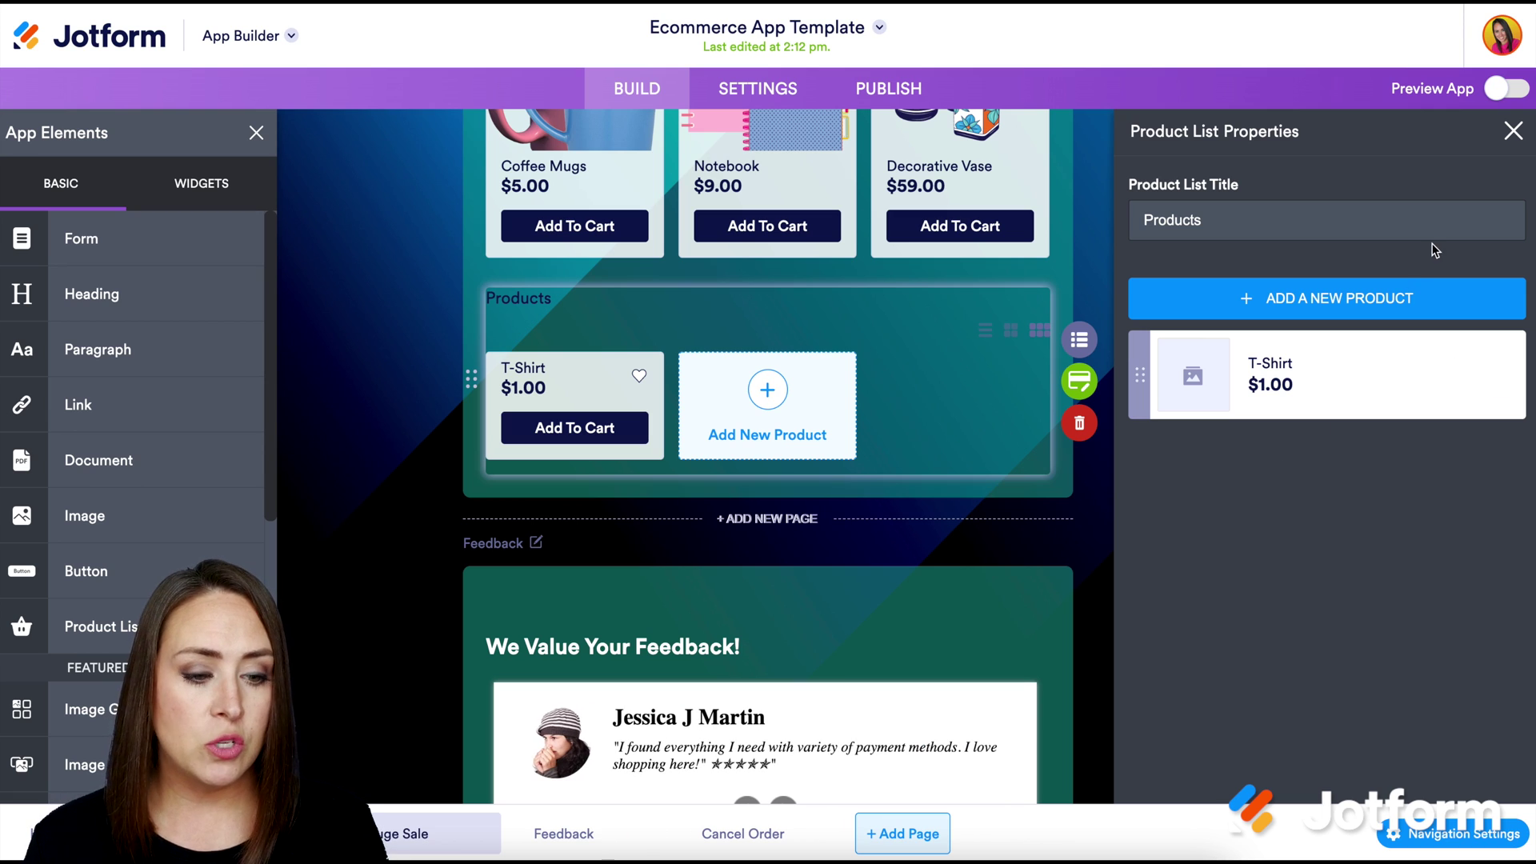
{"action": "left_click", "coordinate": [1513, 132]}
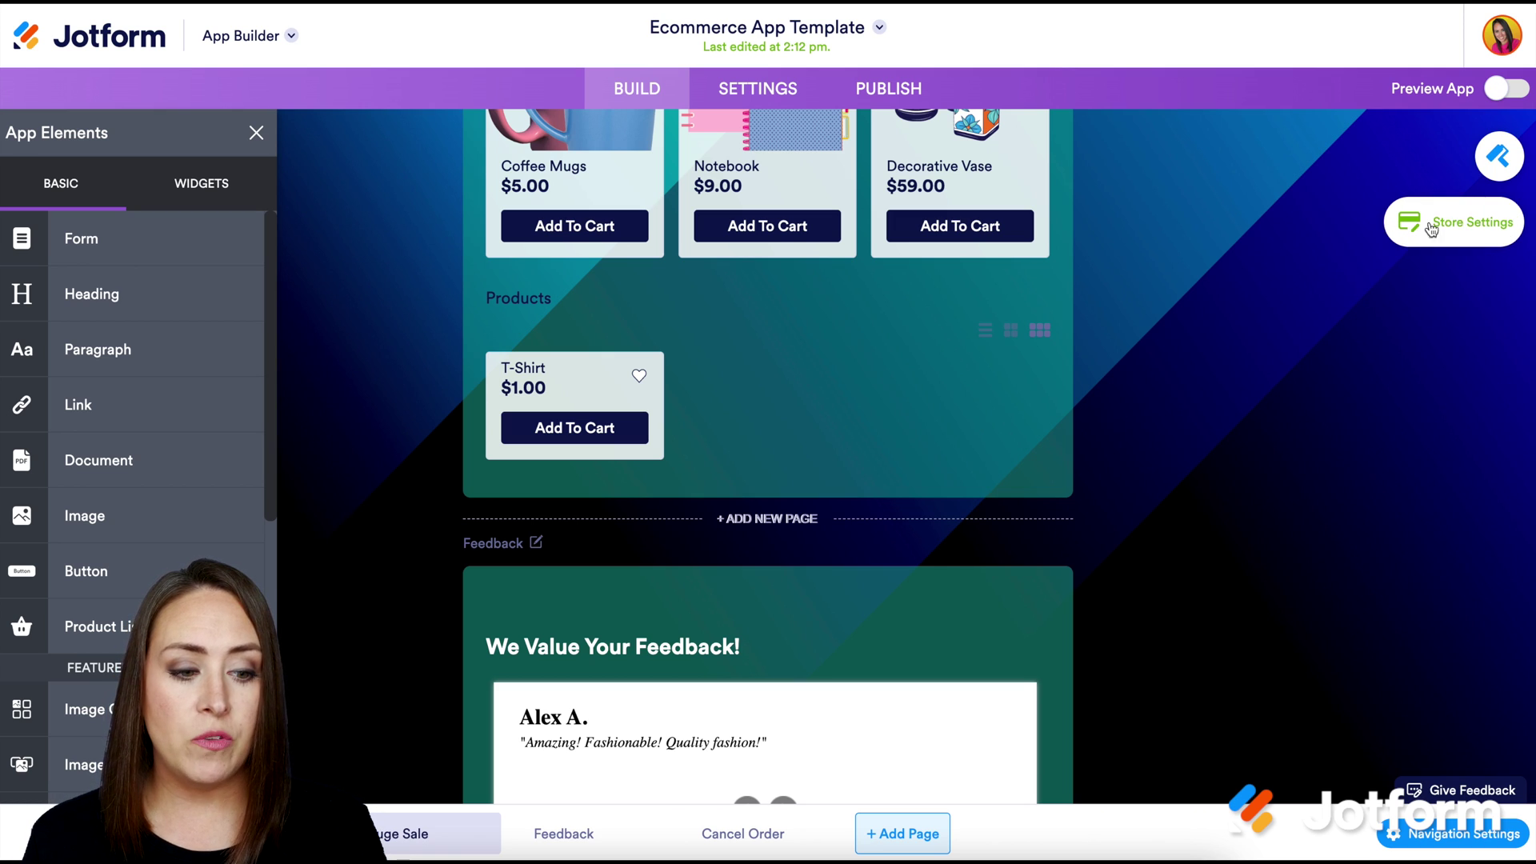
{"action": "left_click", "coordinate": [899, 404]}
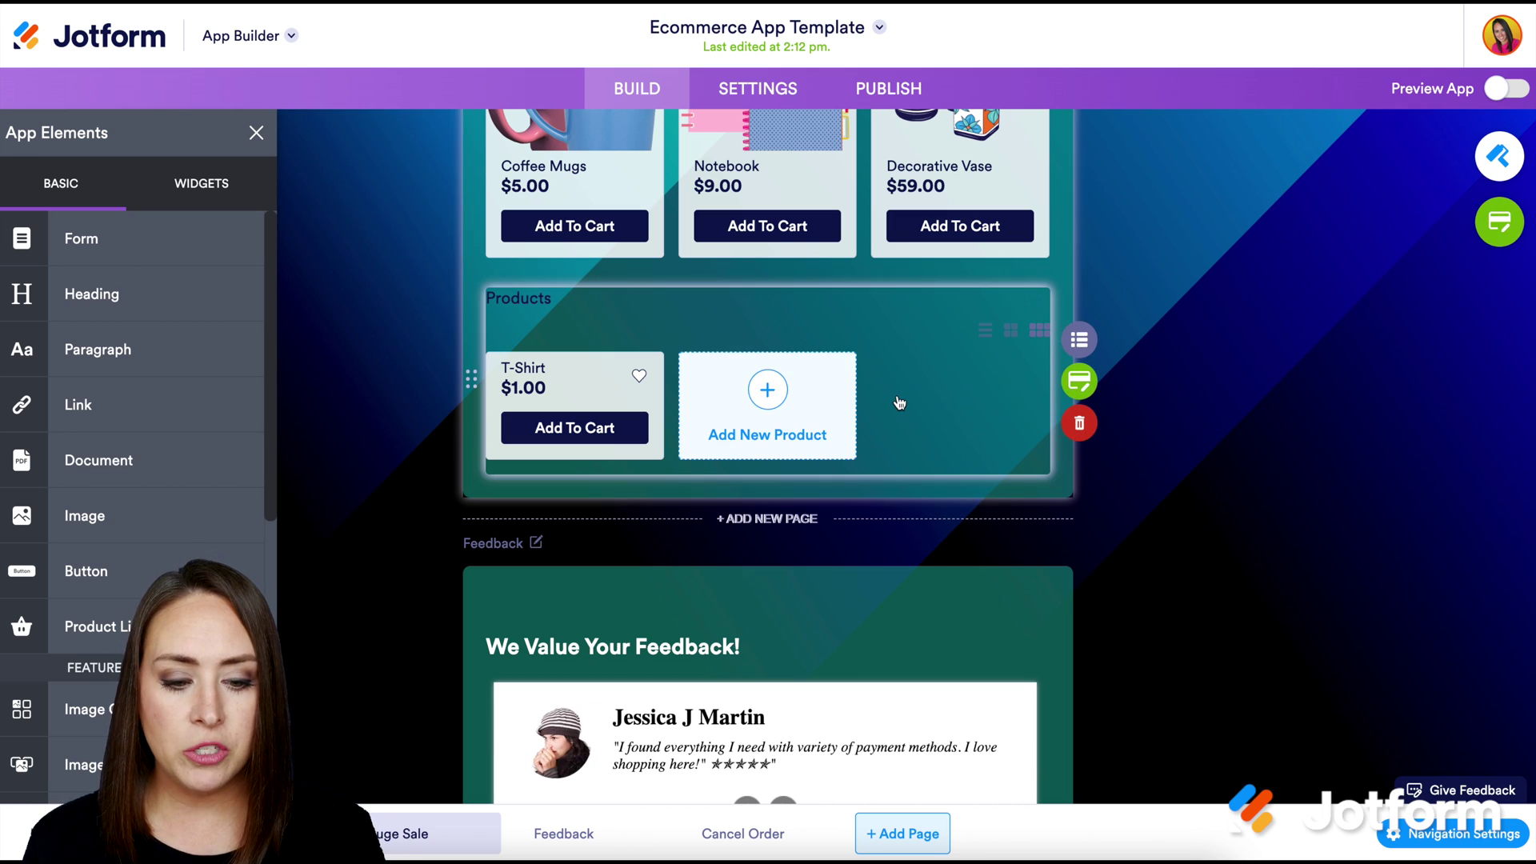
Step: In Store Settings, connect Square as the payment integration with Apple Pay and Google Pay on
{"action": "left_click", "coordinate": [1081, 383]}
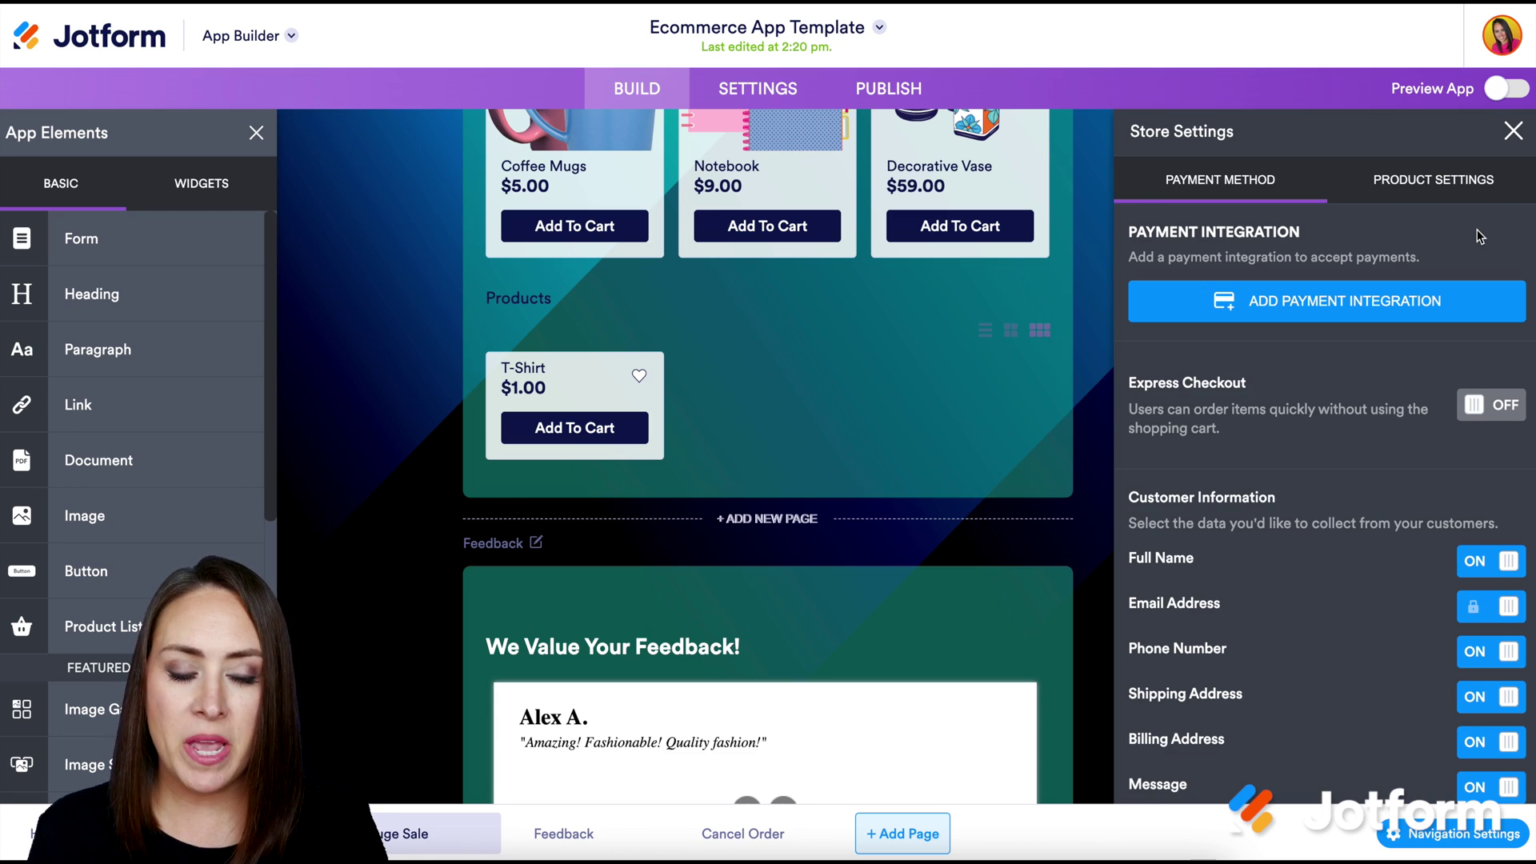
{"action": "left_click", "coordinate": [1379, 305]}
{"action": "scroll", "coordinate": [881, 531], "scroll_direction": "down", "scroll_amount": 4}
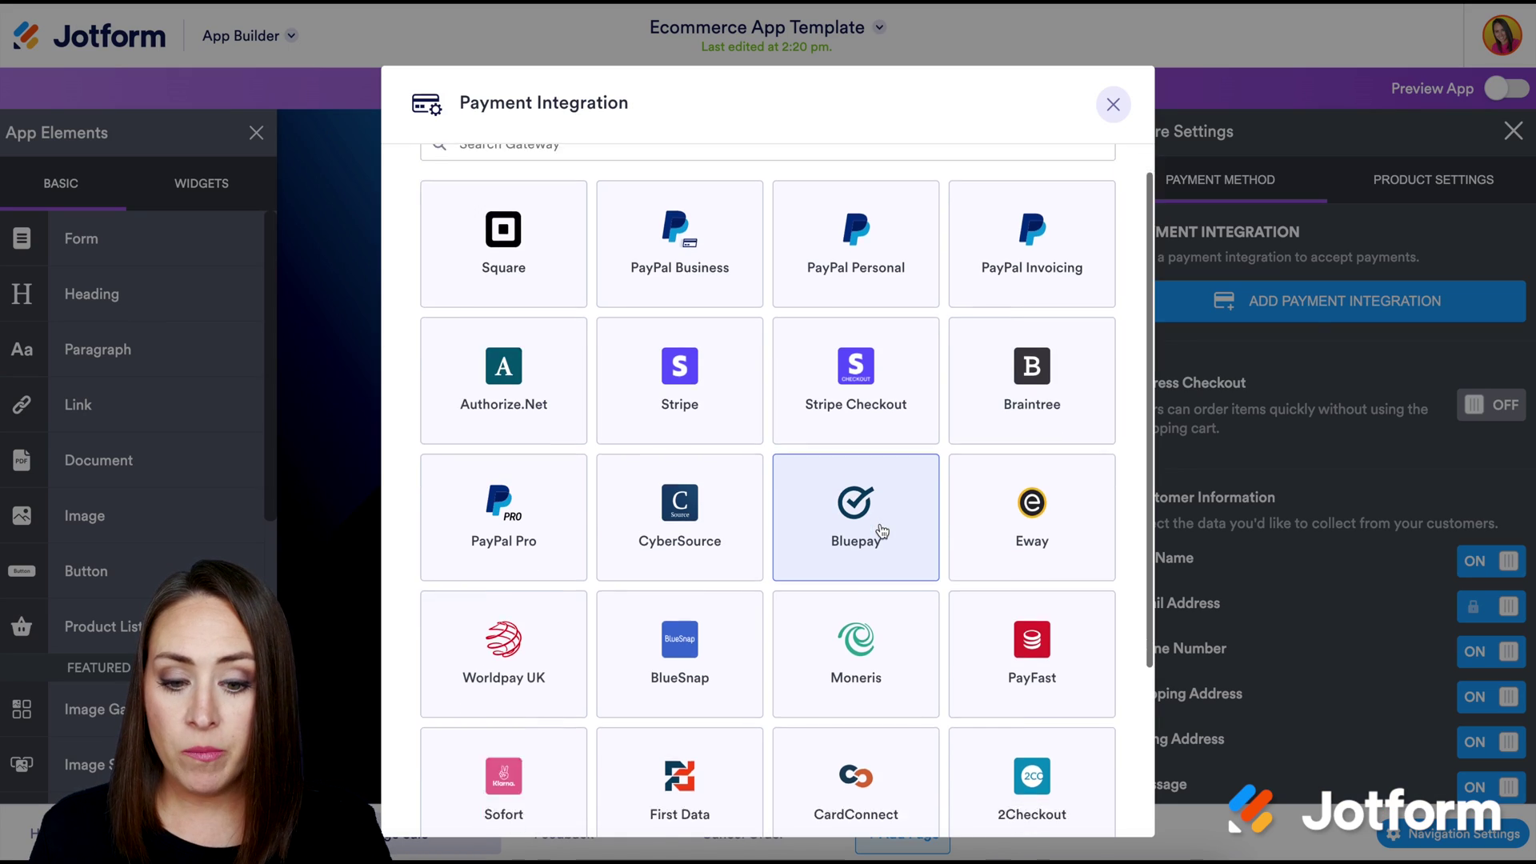
{"action": "scroll", "coordinate": [881, 531], "scroll_direction": "up", "scroll_amount": 4}
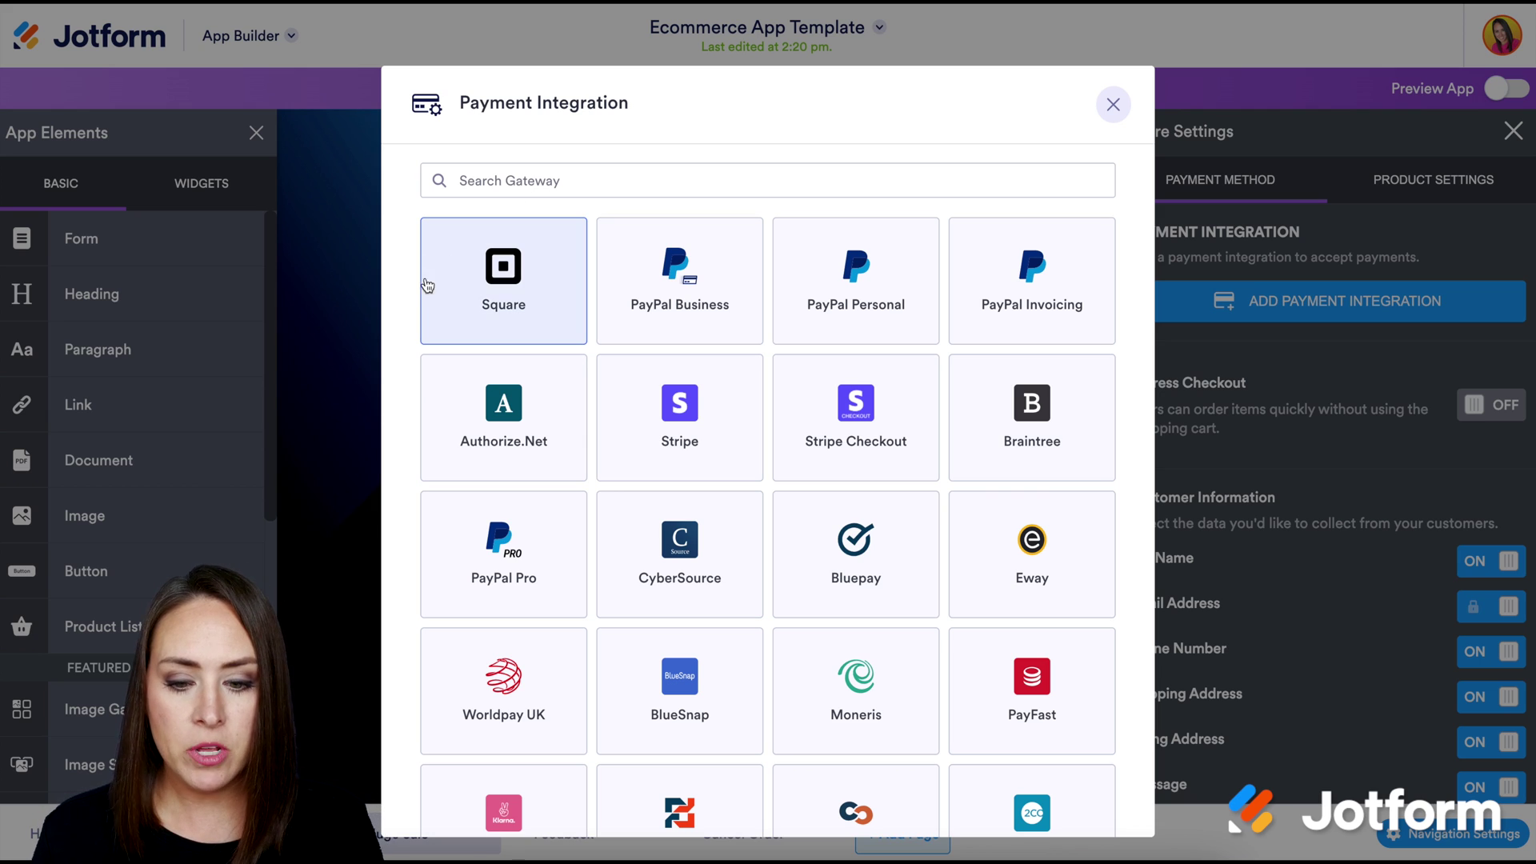
{"action": "left_click", "coordinate": [504, 302]}
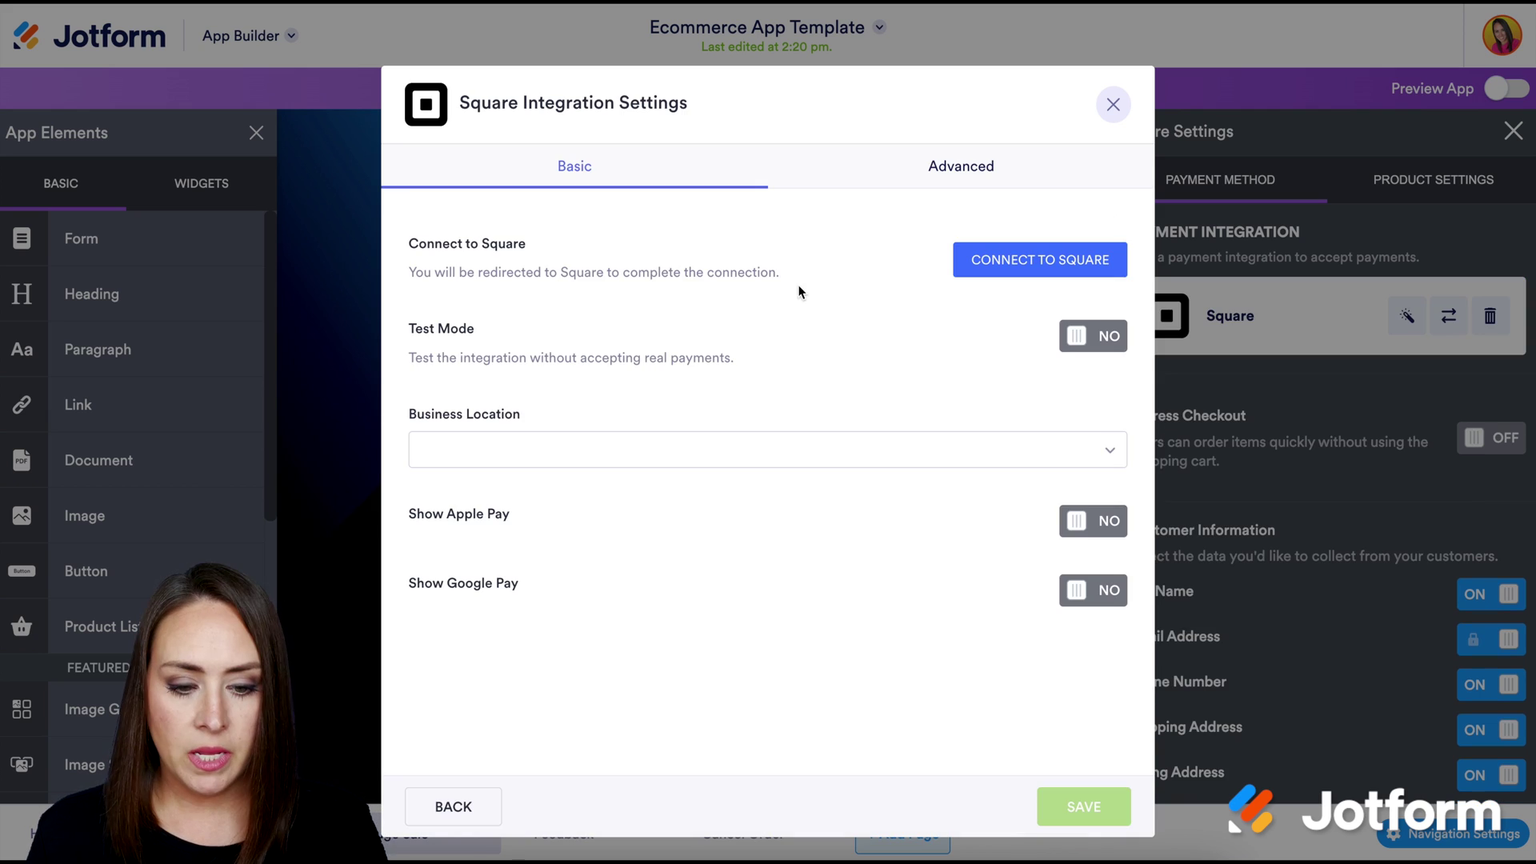
{"action": "left_click", "coordinate": [1042, 272]}
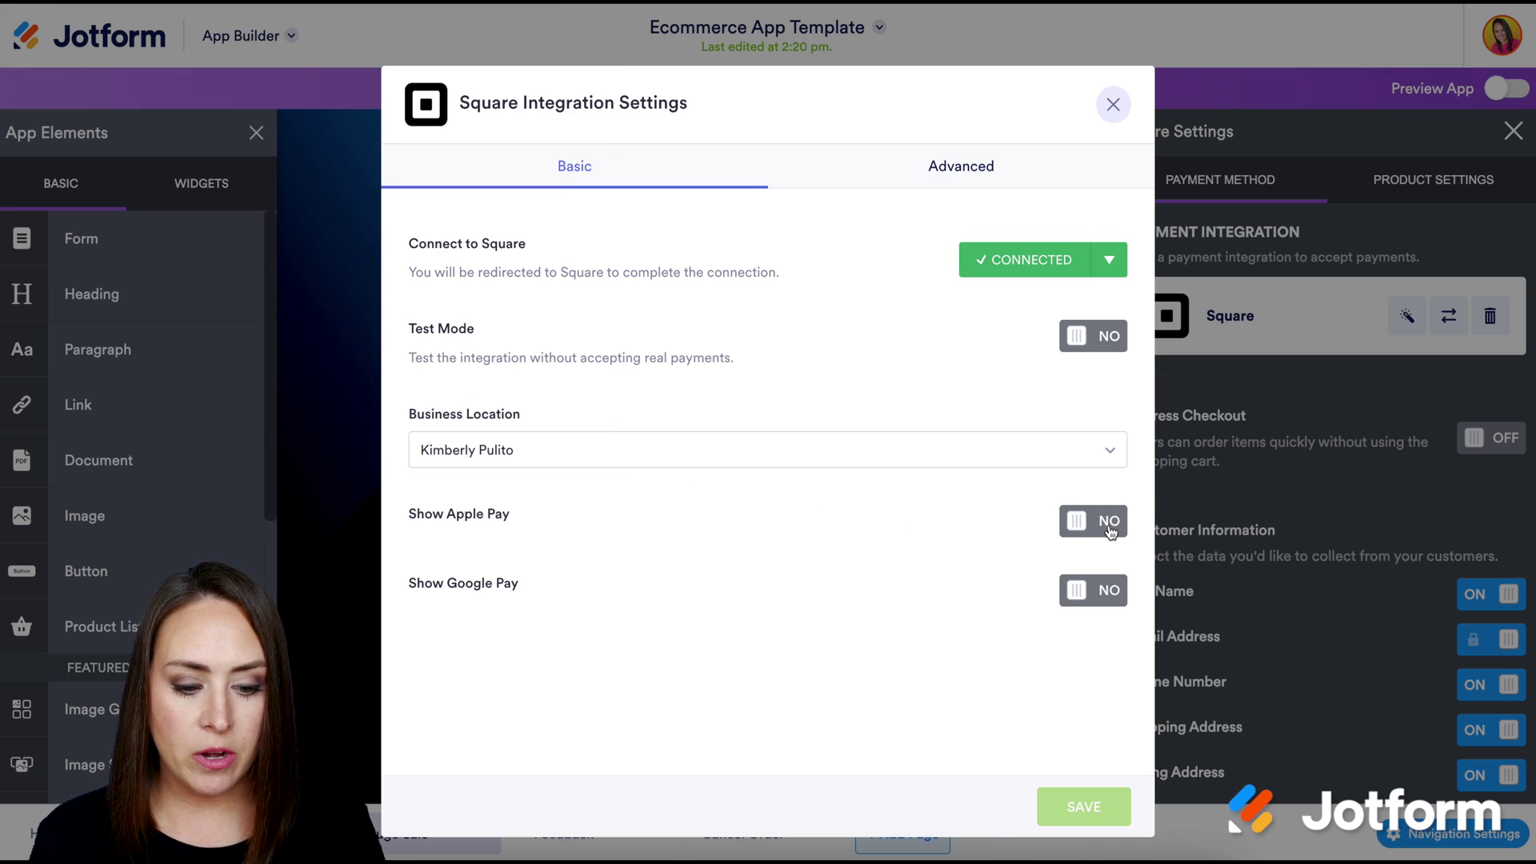
{"action": "left_click", "coordinate": [1098, 524]}
{"action": "left_click", "coordinate": [1096, 592]}
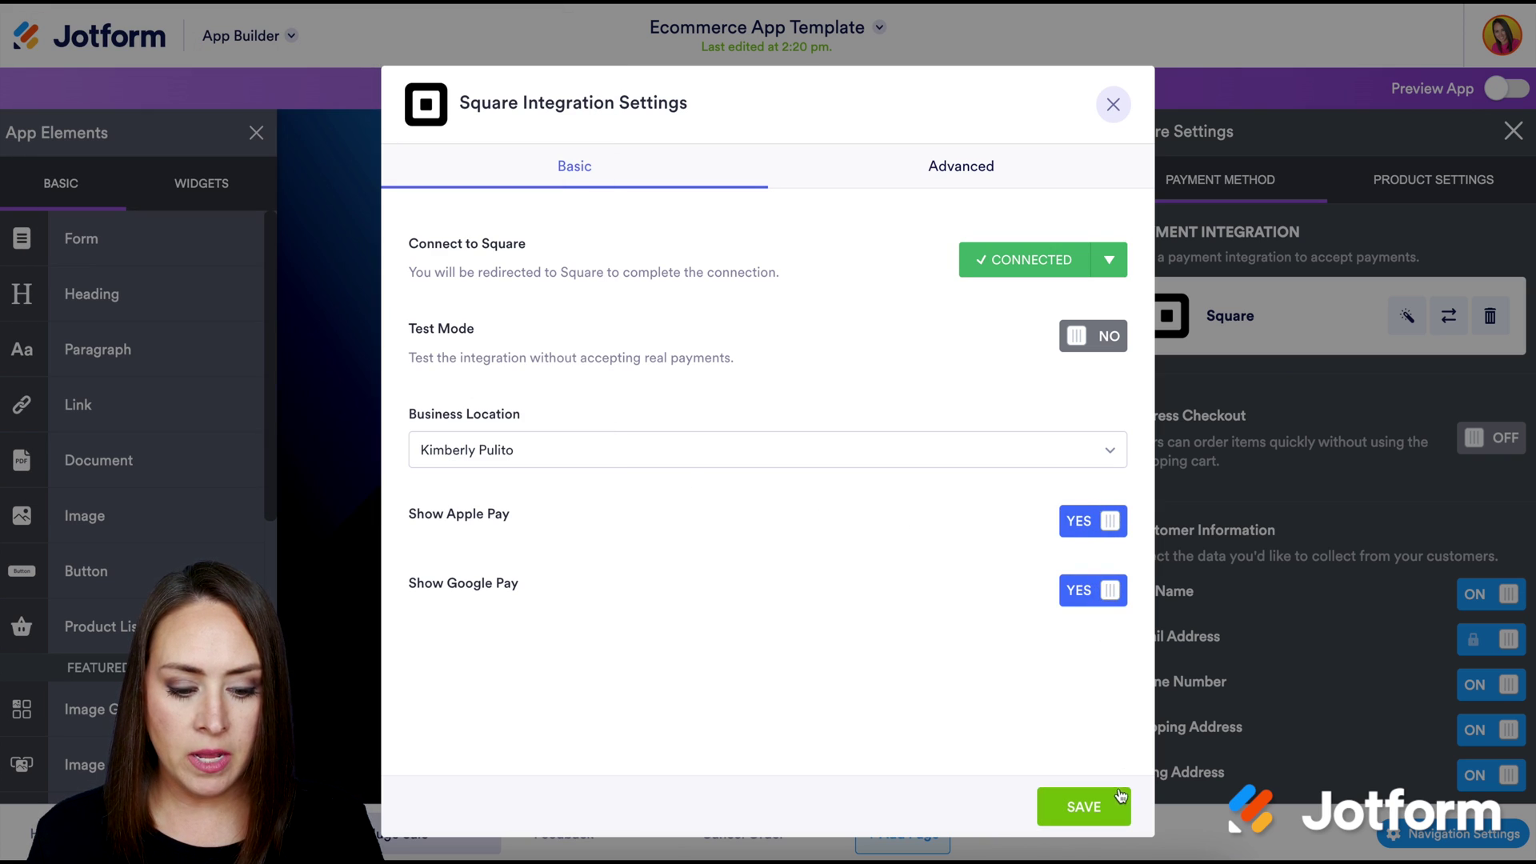
{"action": "left_click", "coordinate": [1102, 805]}
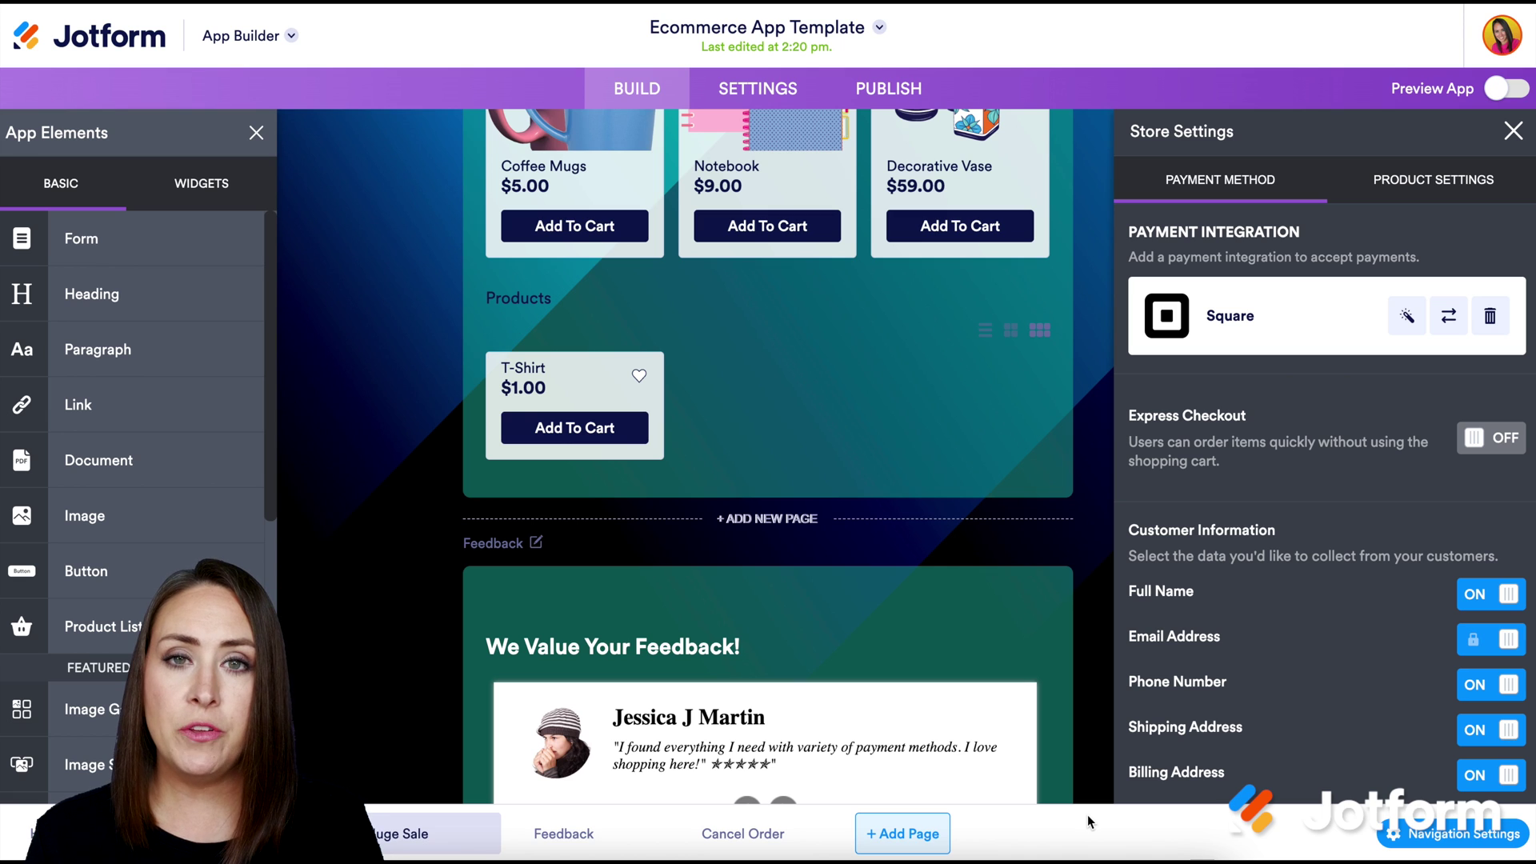
{"action": "scroll", "coordinate": [1244, 711], "scroll_direction": "down", "scroll_amount": 1}
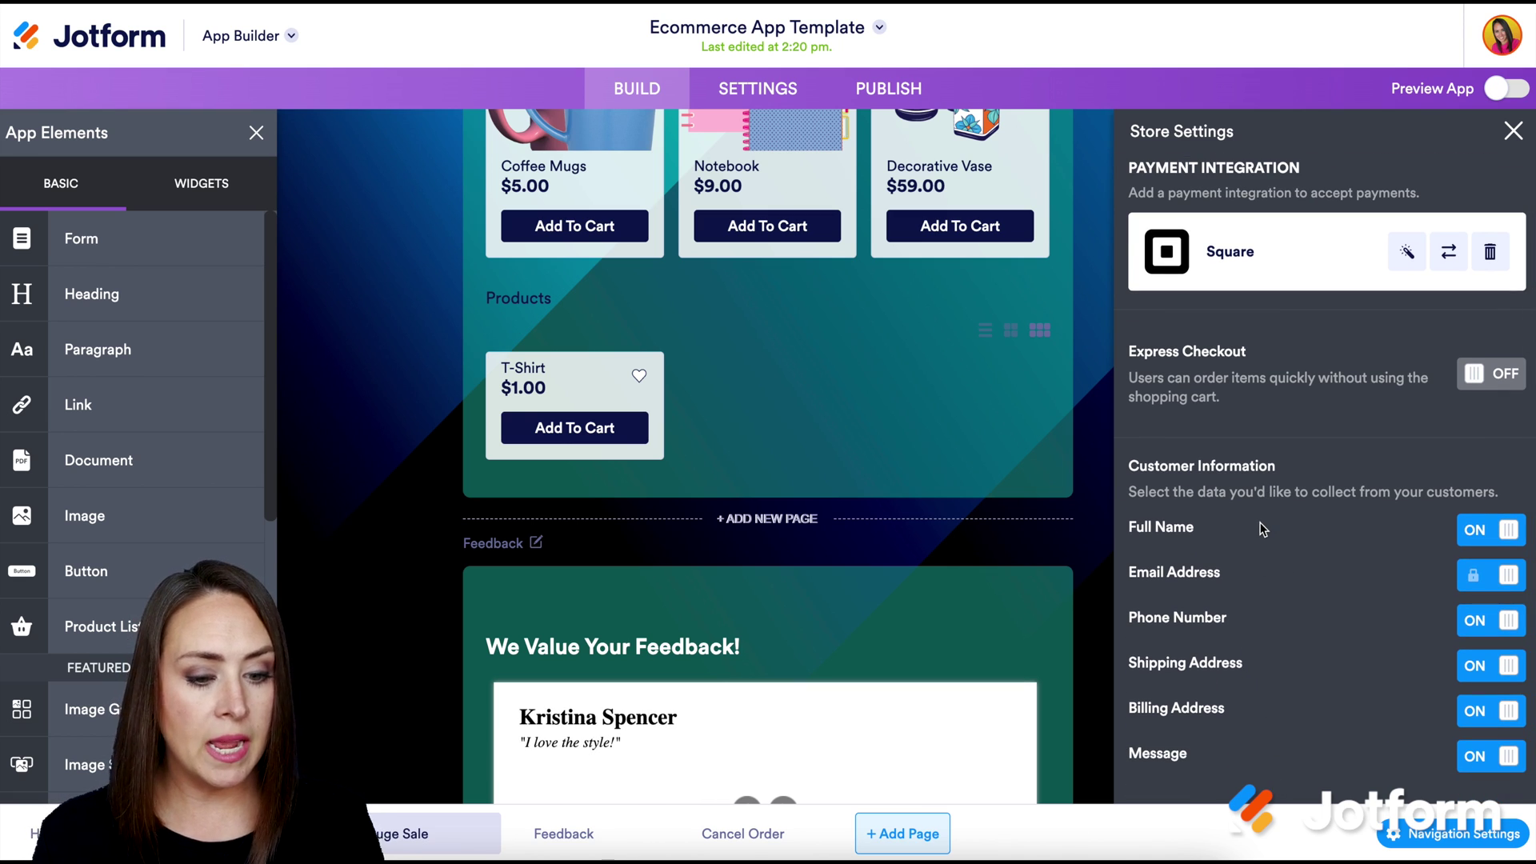
{"action": "scroll", "coordinate": [1262, 530], "scroll_direction": "up", "scroll_amount": 1}
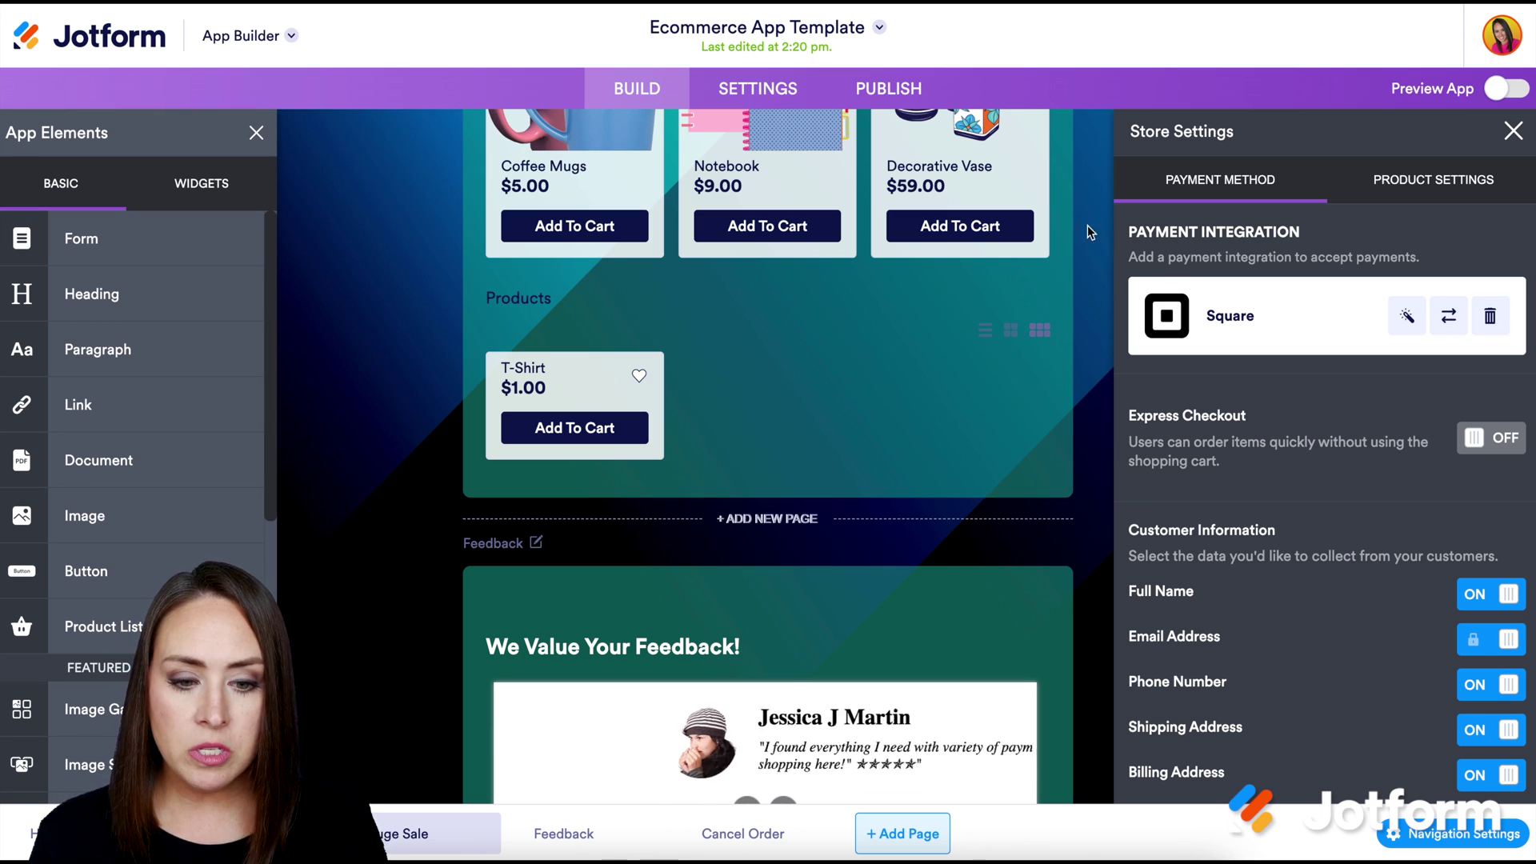
Step: Open the live Jotform ABC Store app in a new tab and go to its Huge Sale page
{"action": "left_click", "coordinate": [898, 96]}
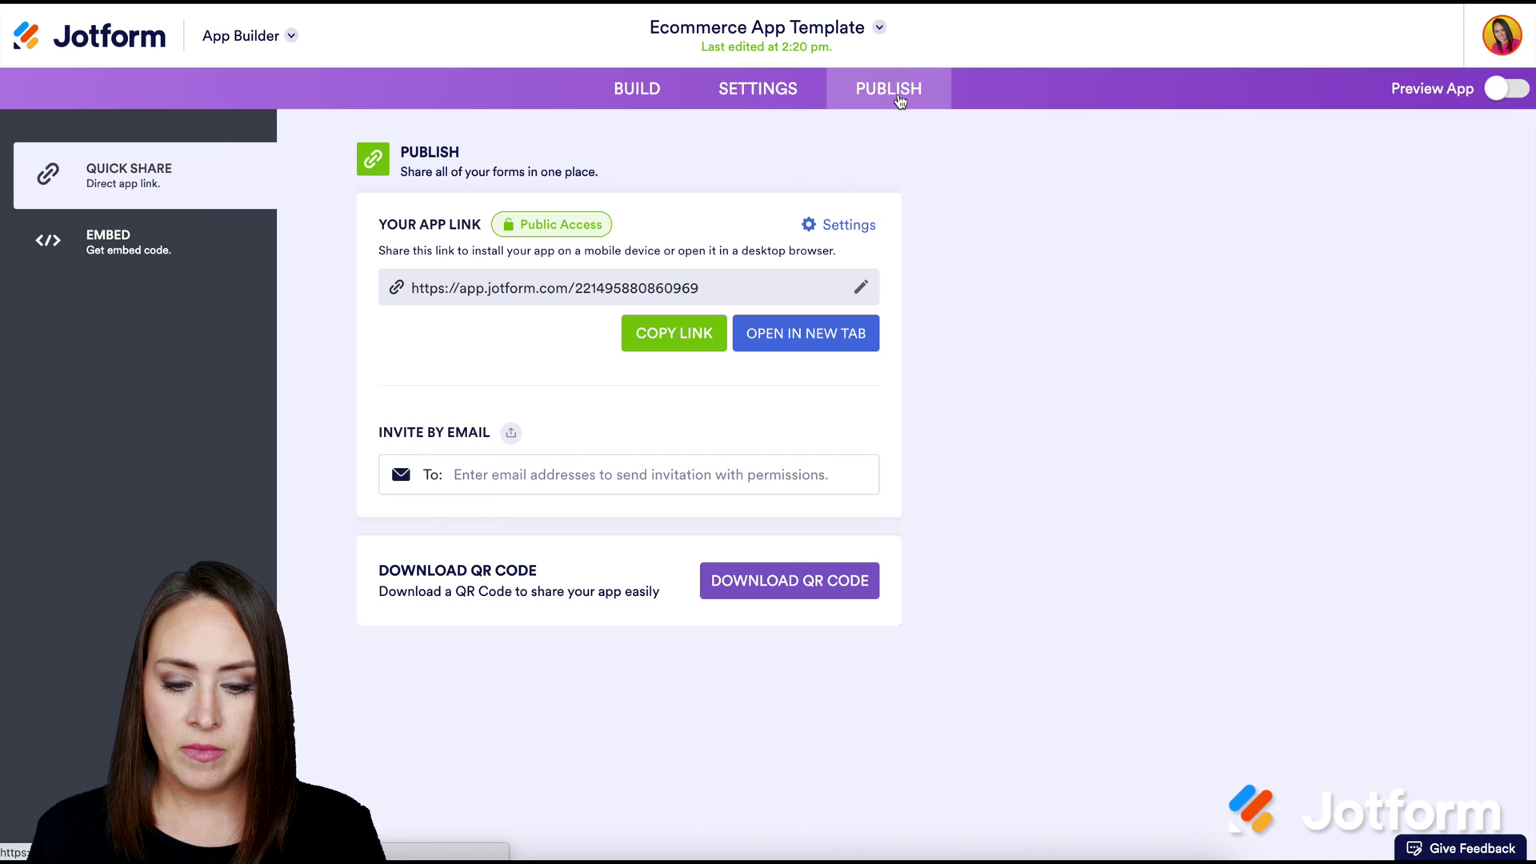
{"action": "left_click", "coordinate": [812, 332]}
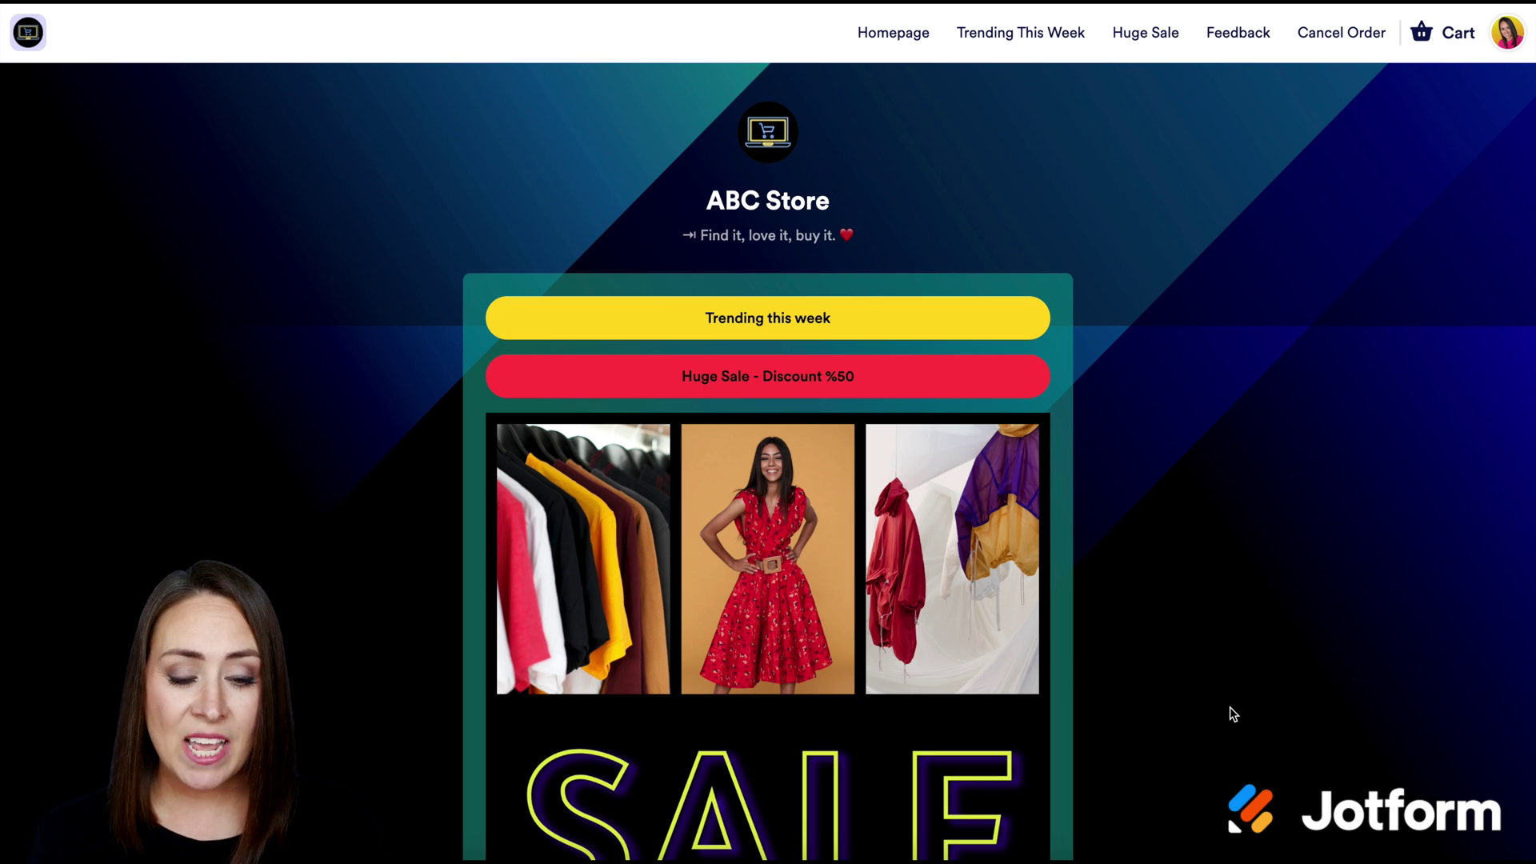
{"action": "left_click", "coordinate": [1157, 41]}
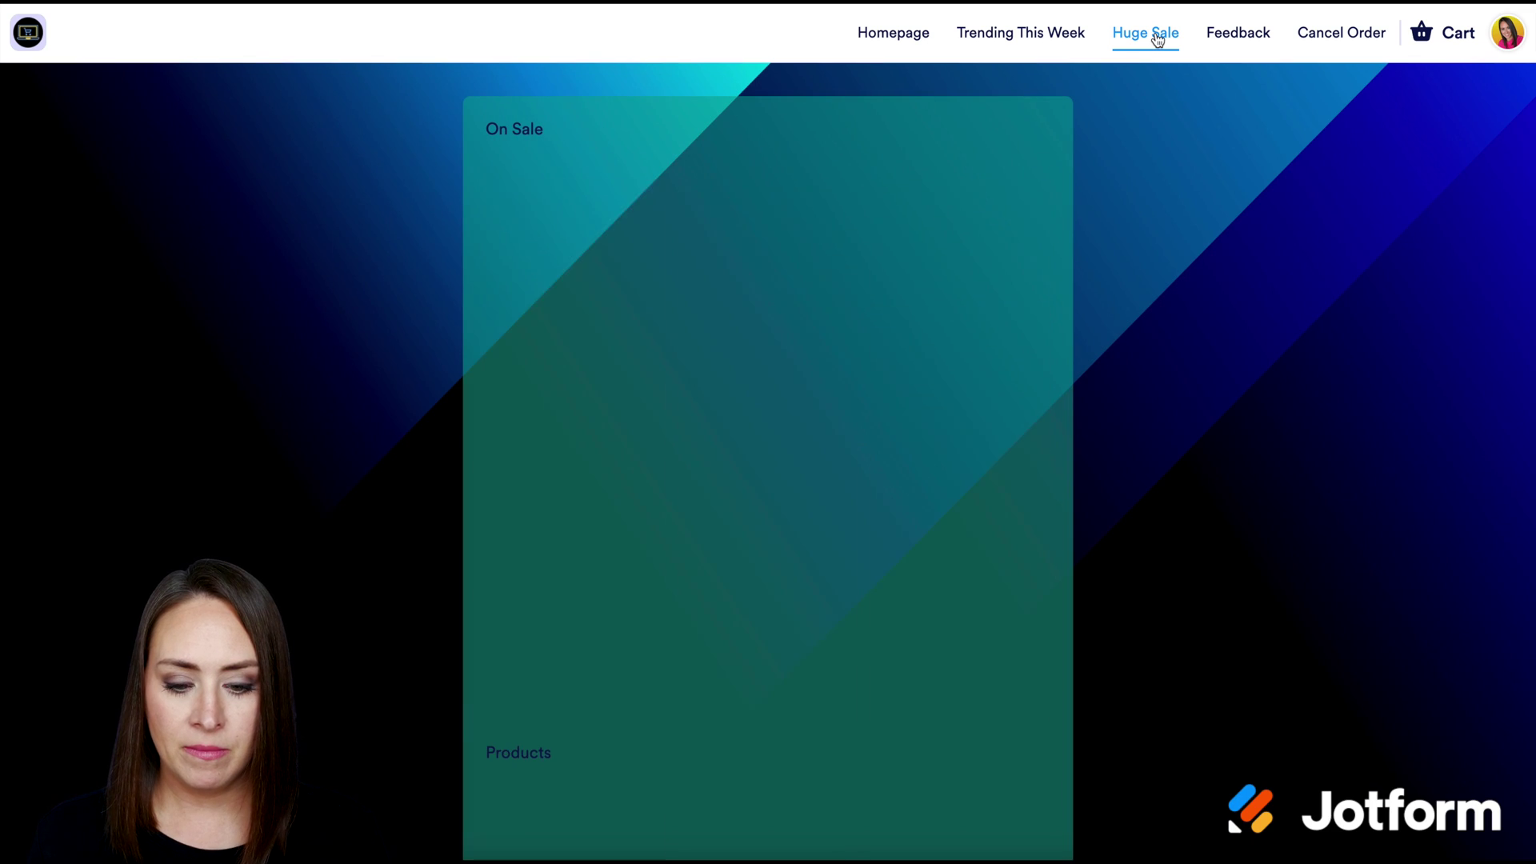
Step: Add two T-Shirts in Pink, size XXXXL, to the cart and favourite the White Hoodie
{"action": "scroll", "coordinate": [1208, 383], "scroll_direction": "down", "scroll_amount": 2}
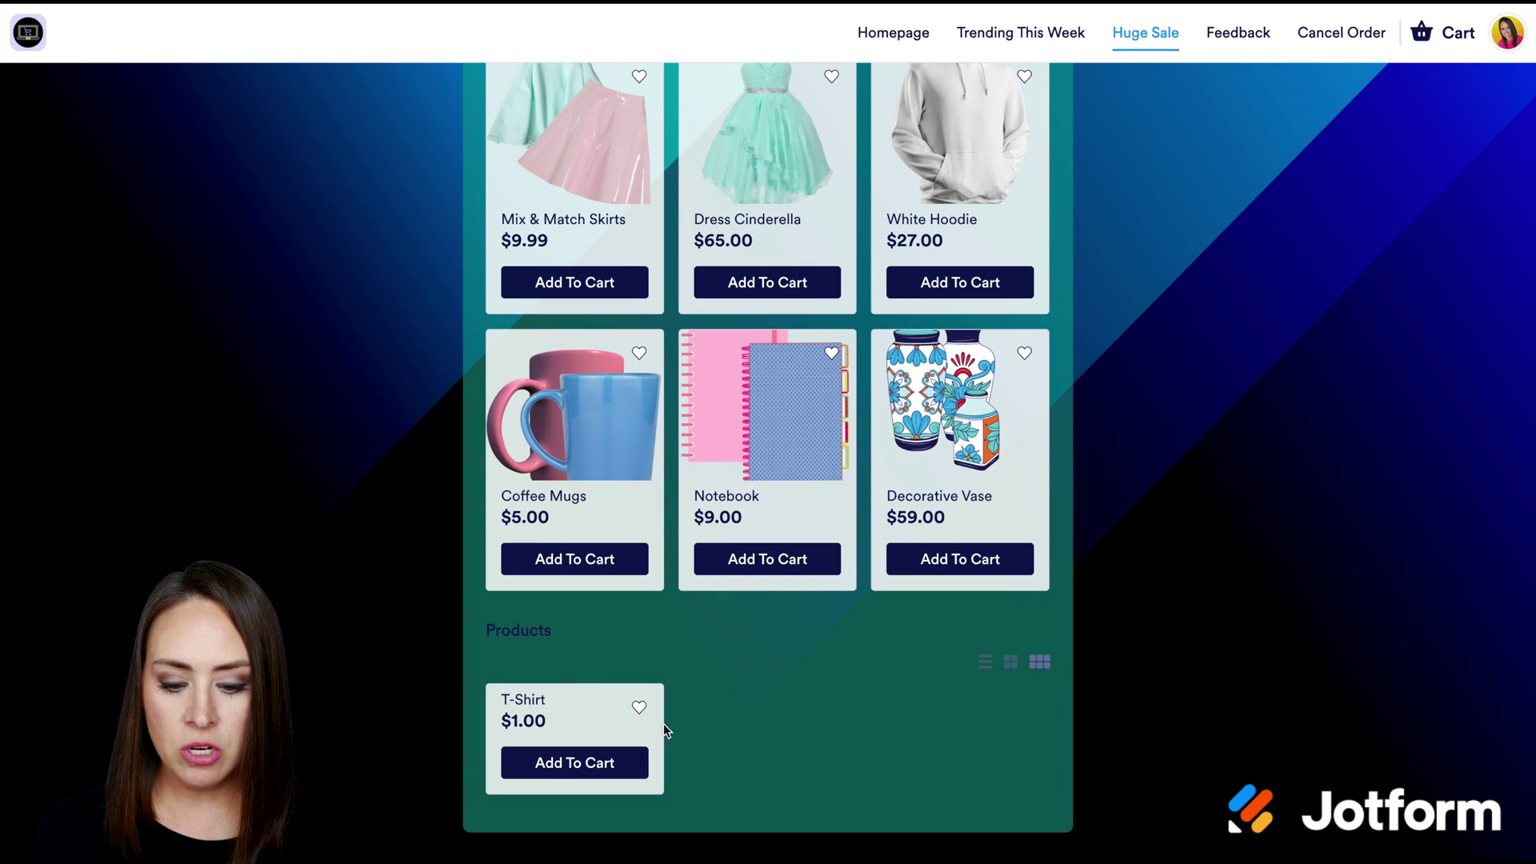
{"action": "left_click", "coordinate": [558, 713]}
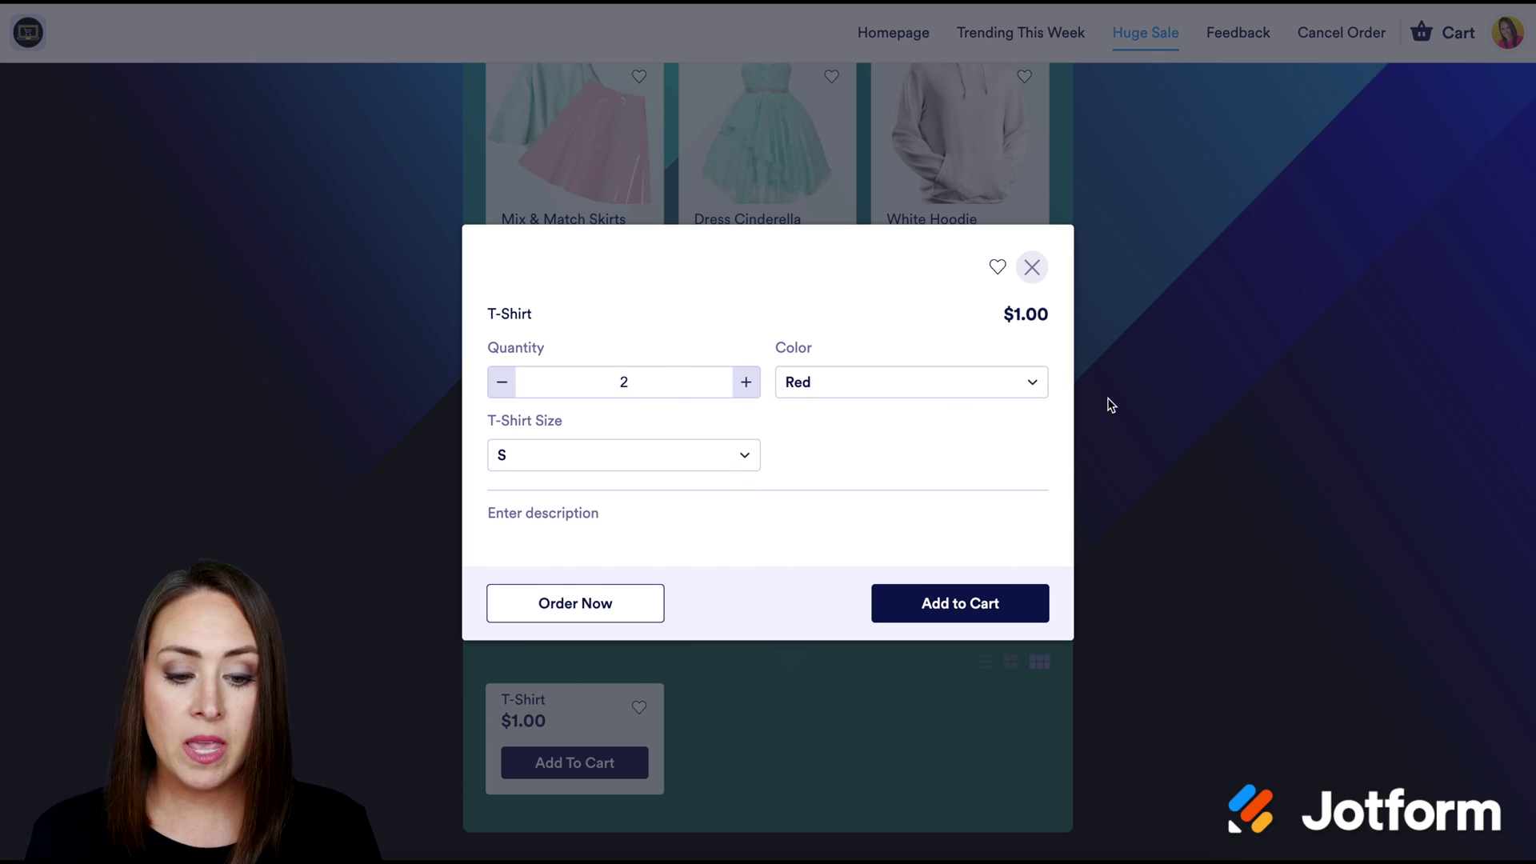
{"action": "left_click", "coordinate": [1032, 388]}
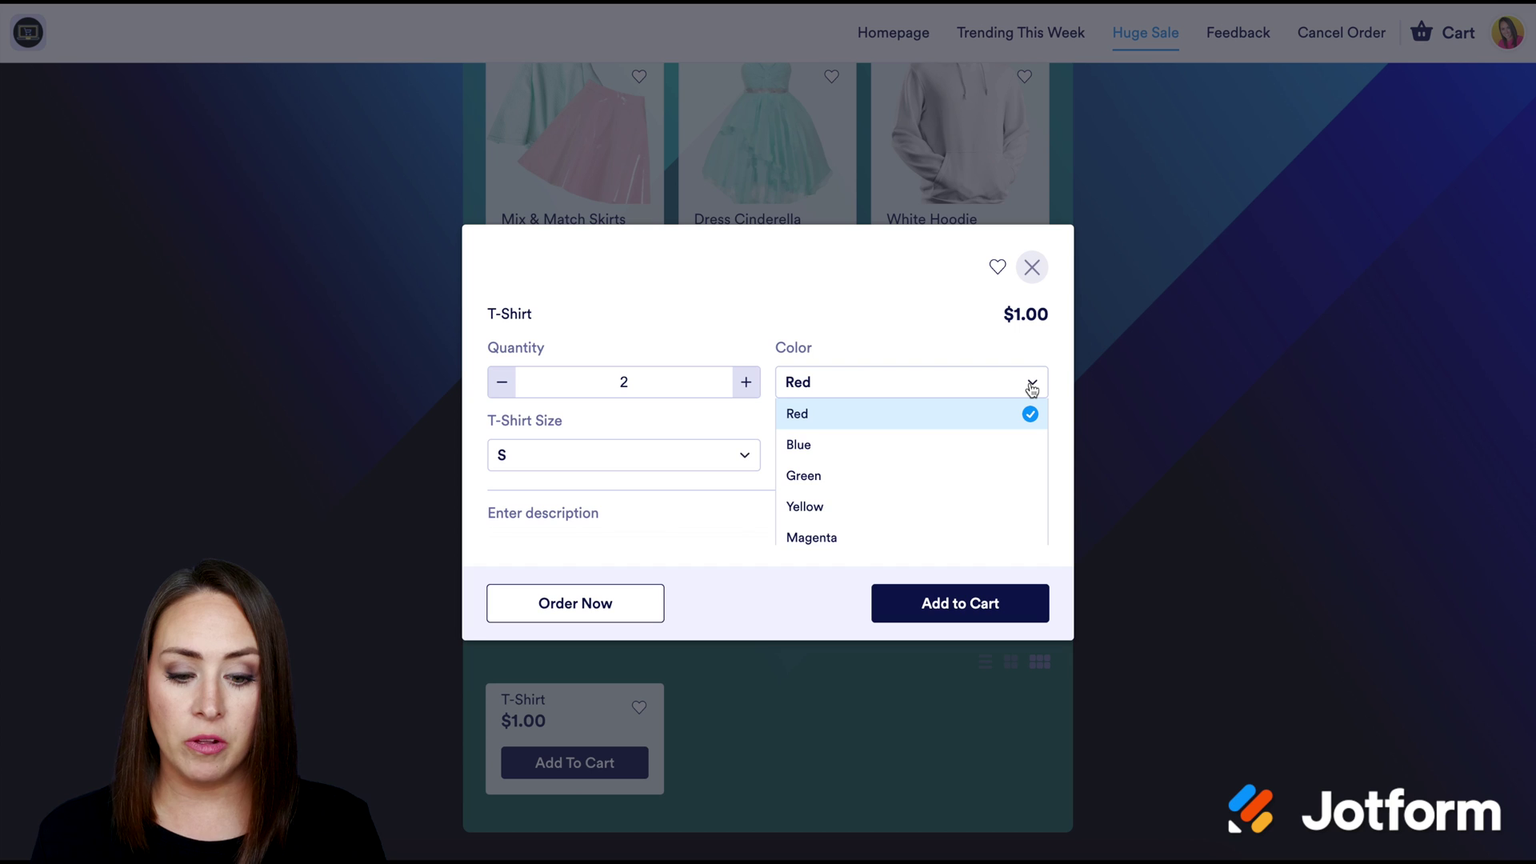
{"action": "scroll", "coordinate": [980, 473], "scroll_direction": "down", "scroll_amount": 1}
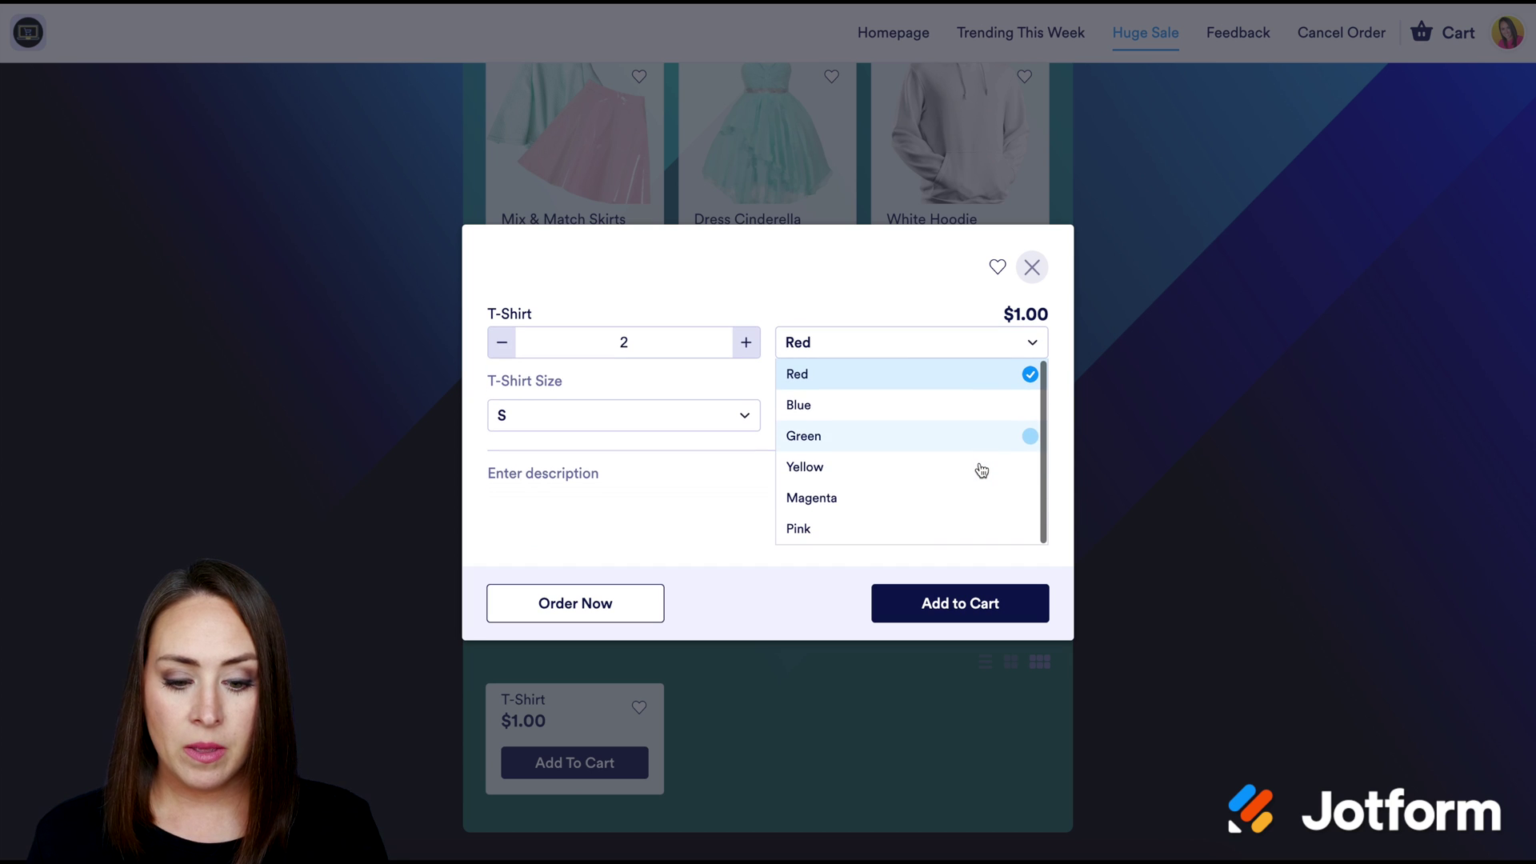
{"action": "left_click", "coordinate": [818, 534]}
{"action": "left_click", "coordinate": [746, 462]}
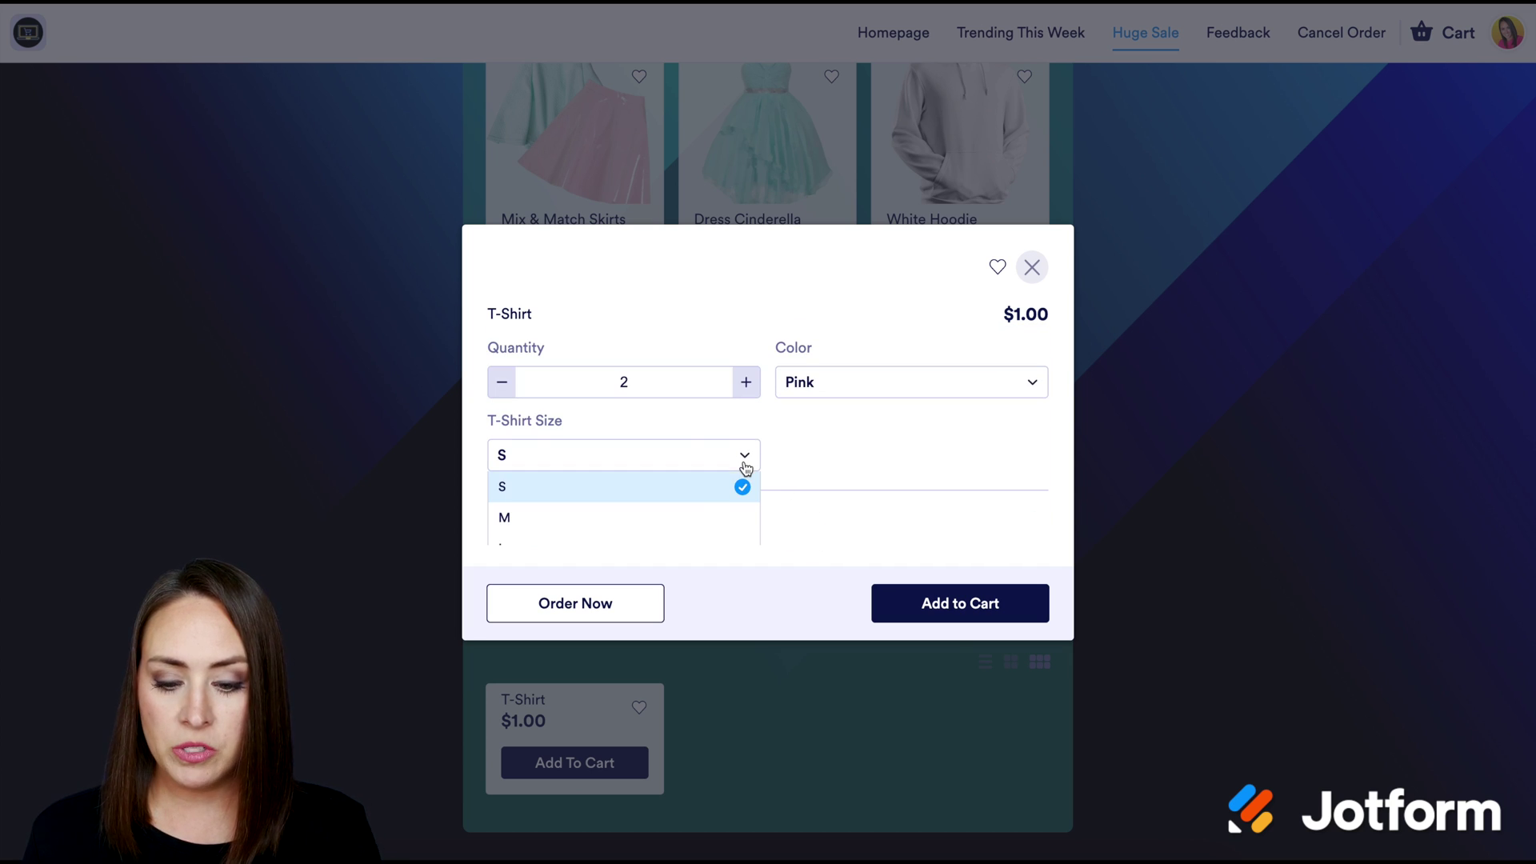
{"action": "scroll", "coordinate": [696, 528], "scroll_direction": "down", "scroll_amount": 2}
{"action": "left_click", "coordinate": [534, 531]}
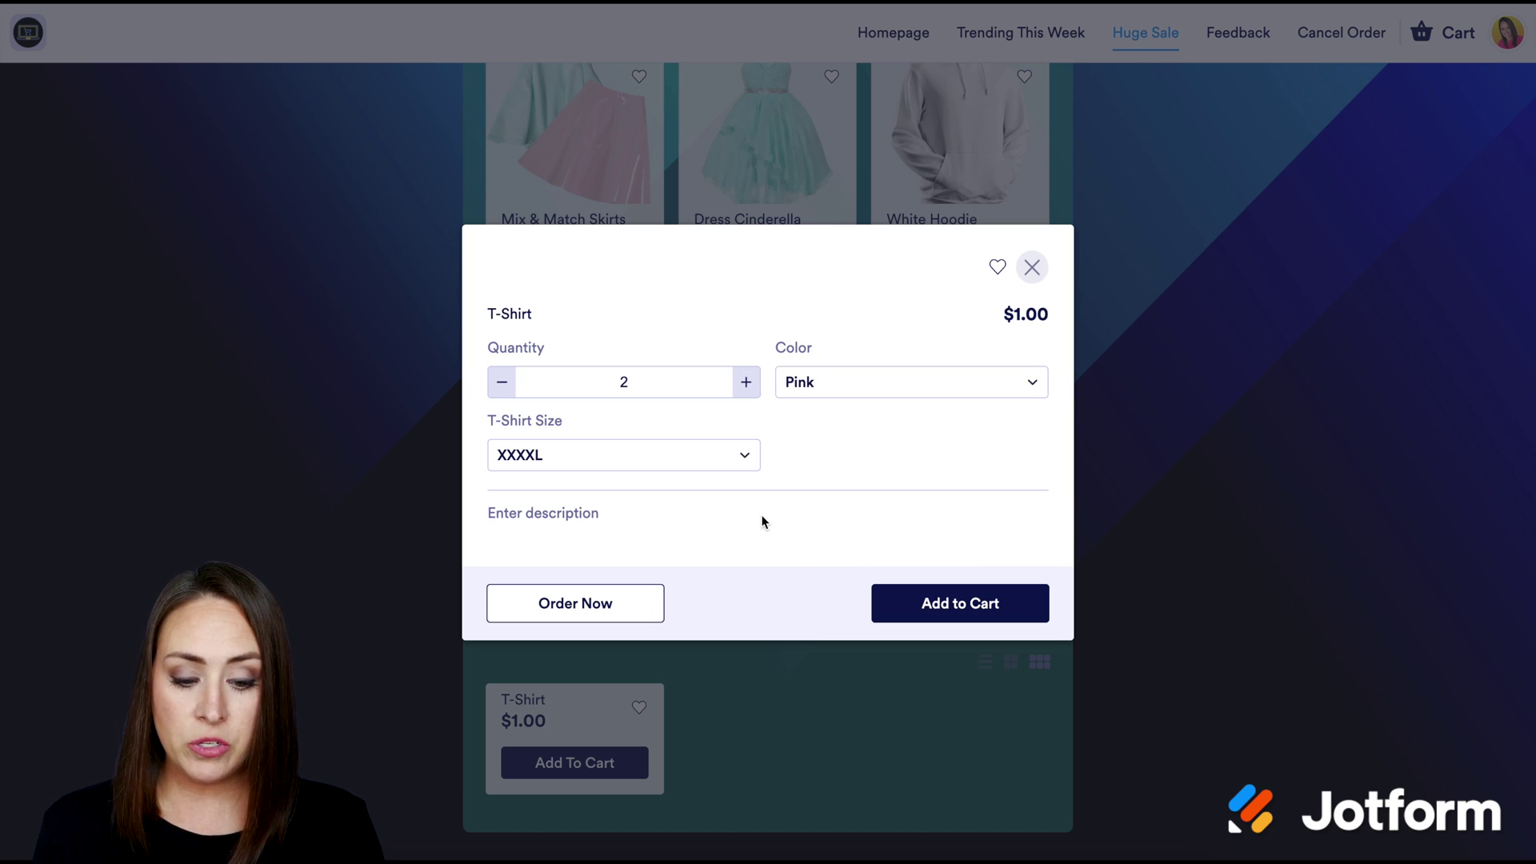
{"action": "left_click", "coordinate": [938, 605]}
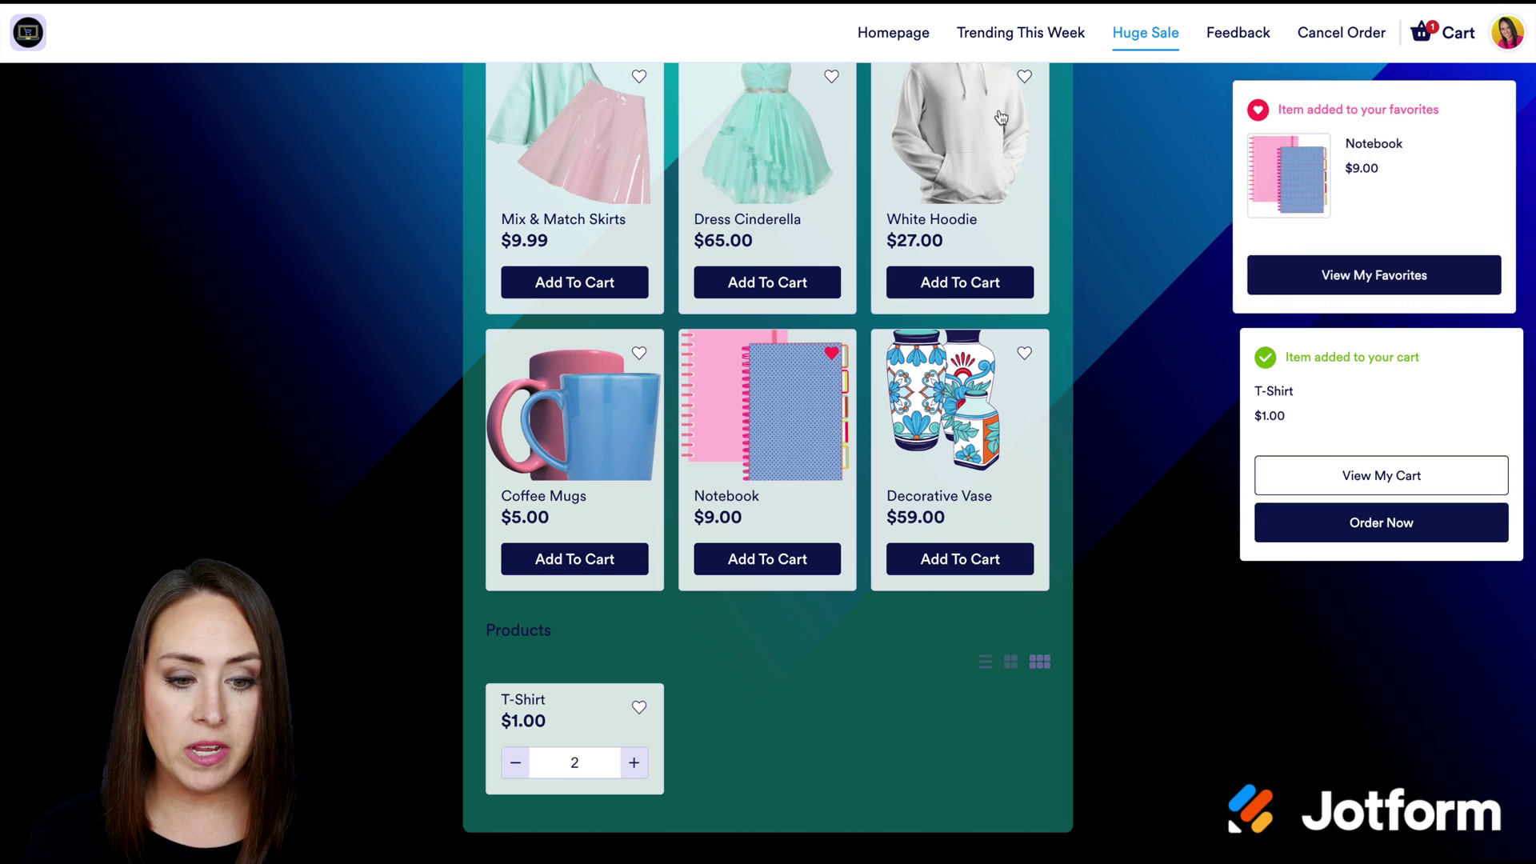
{"action": "left_click", "coordinate": [1025, 78]}
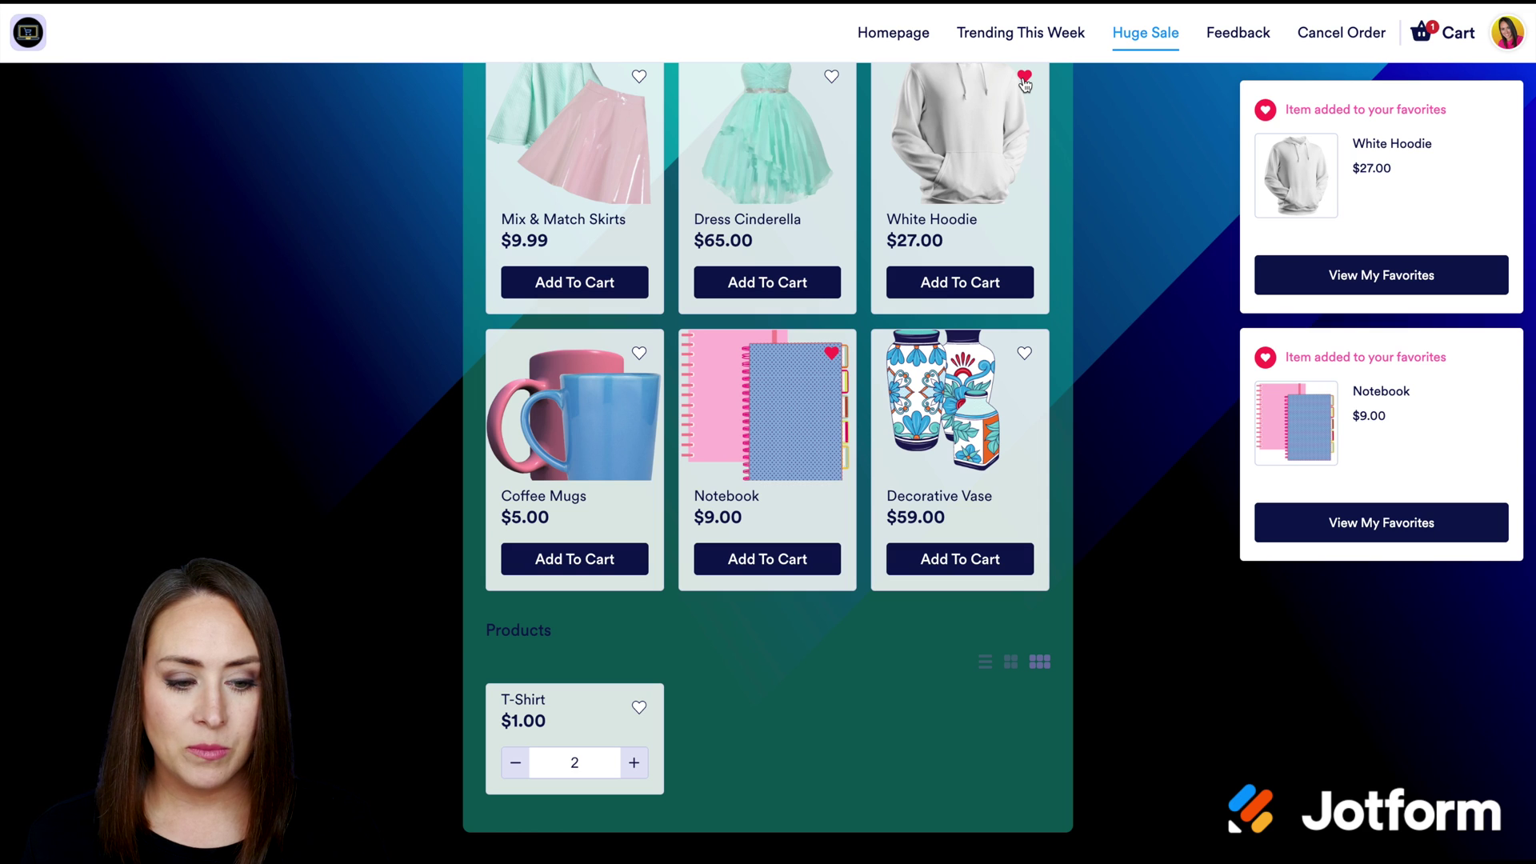
Step: Review the shopping cart, the favourited items and the order summary
{"action": "left_click", "coordinate": [1444, 34]}
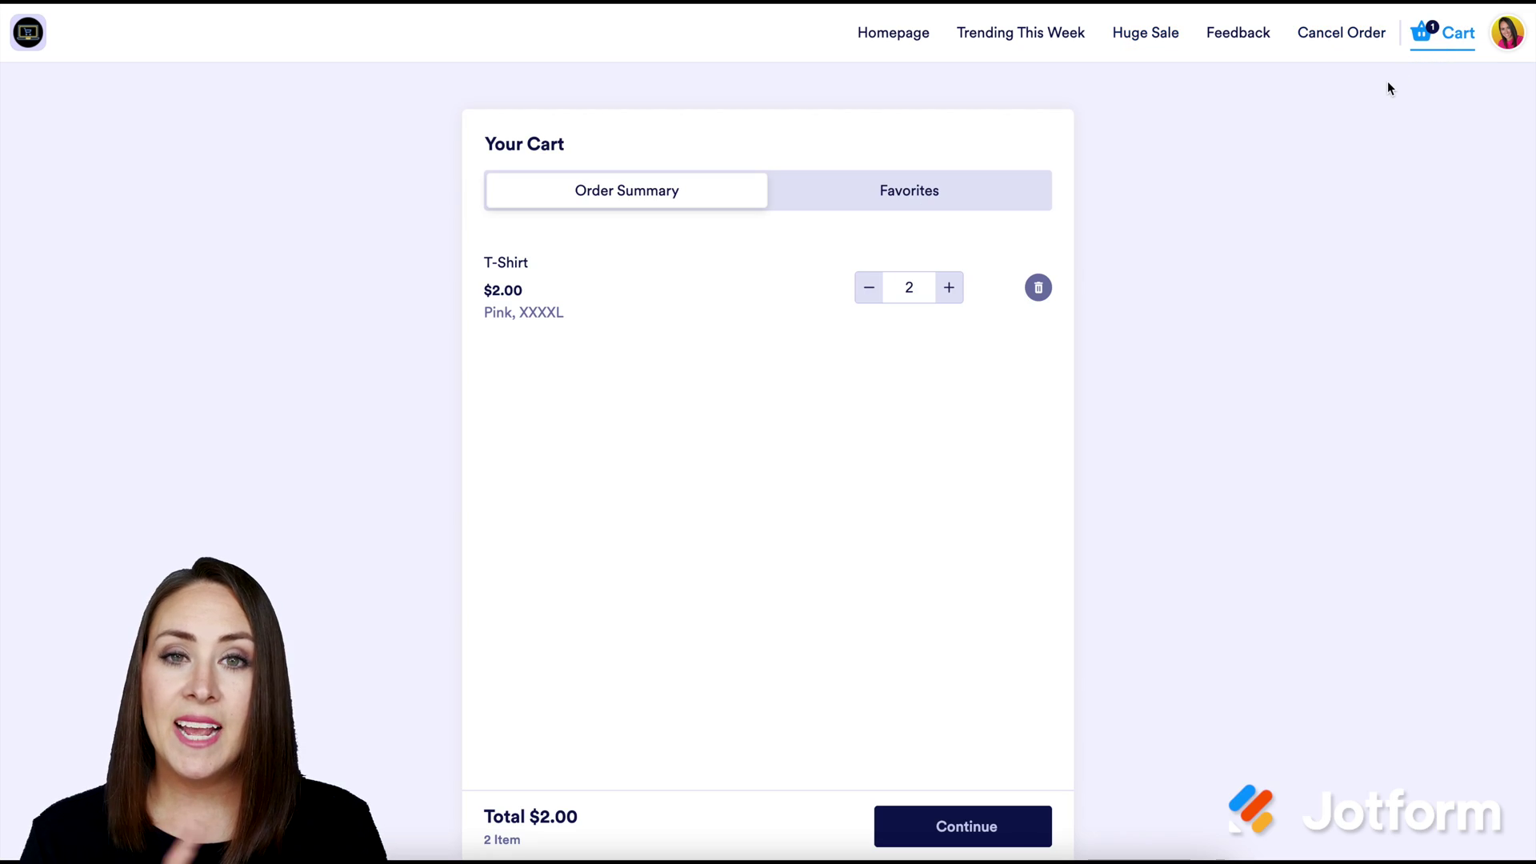
{"action": "left_click", "coordinate": [922, 202]}
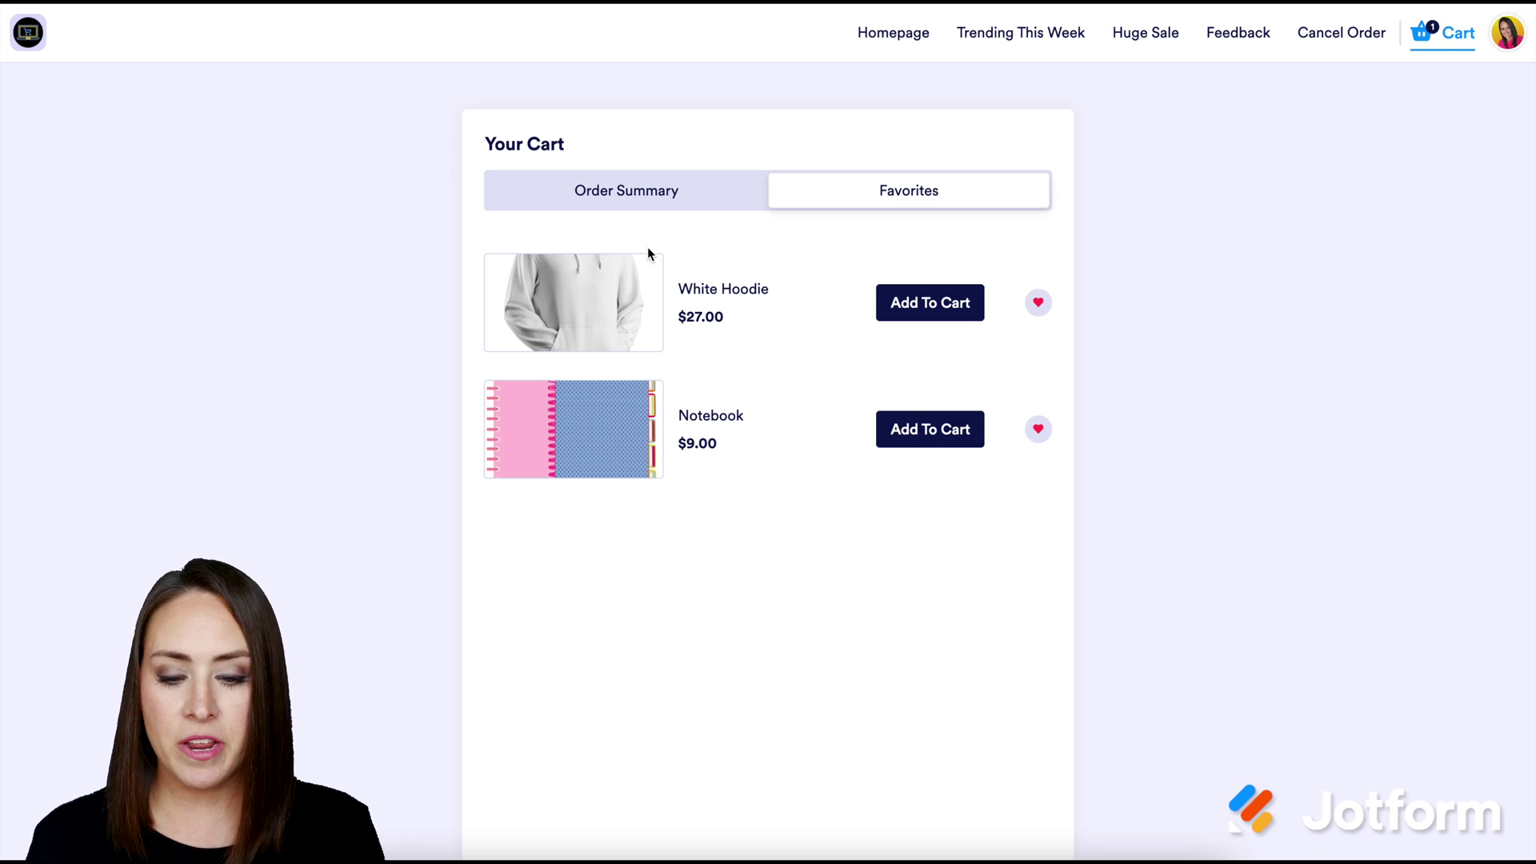
{"action": "left_click", "coordinate": [612, 192]}
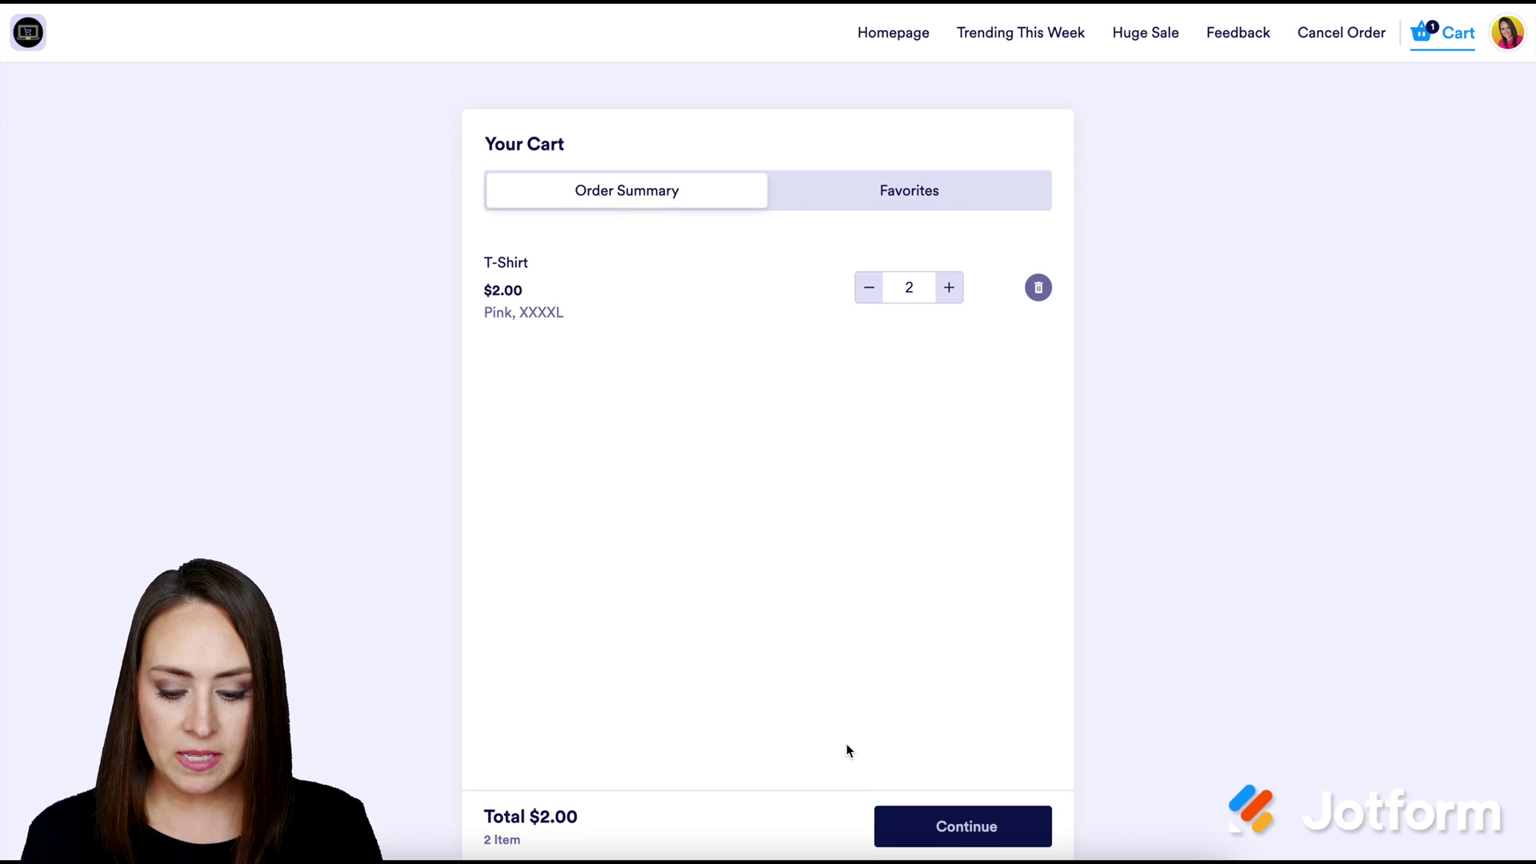
Step: Check out and place the $2.00 order paying by credit card with autofilled card details
{"action": "left_click", "coordinate": [971, 824]}
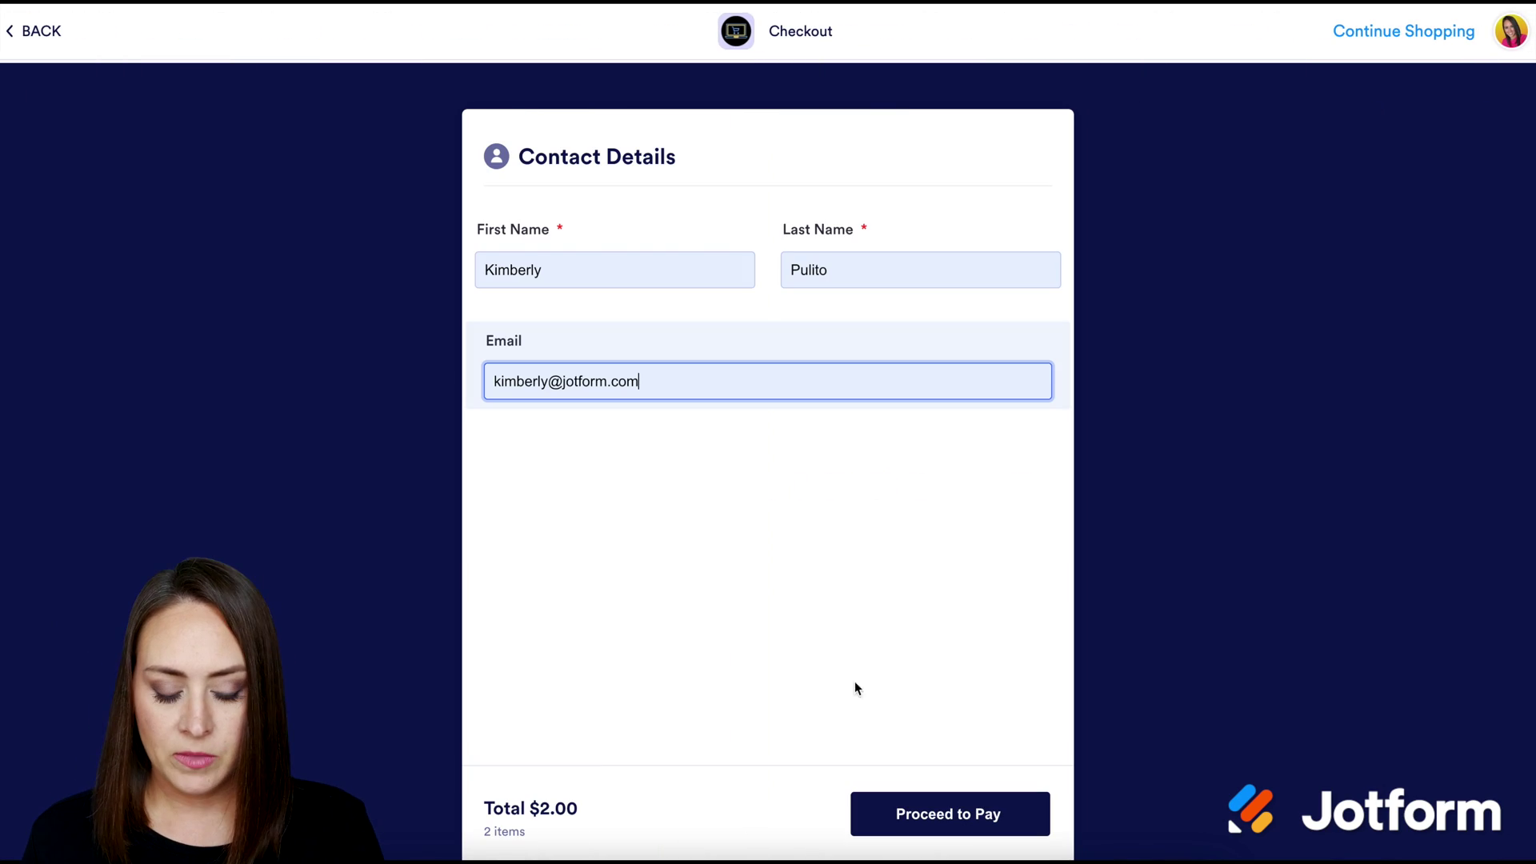
{"action": "left_click", "coordinate": [984, 813]}
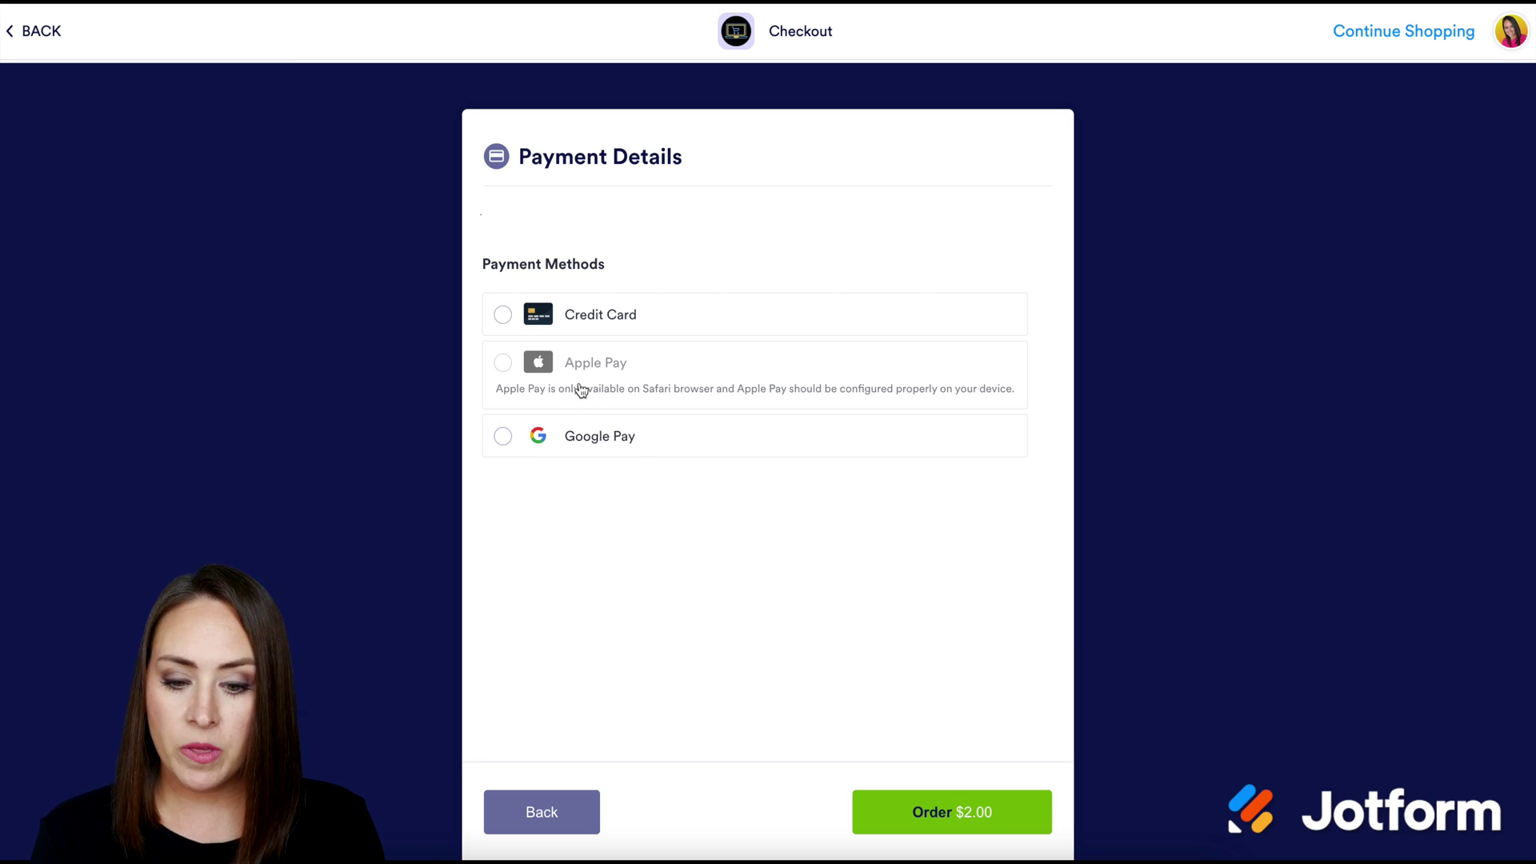
{"action": "left_click", "coordinate": [503, 315]}
{"action": "left_click", "coordinate": [576, 360]}
{"action": "left_click", "coordinate": [600, 400]}
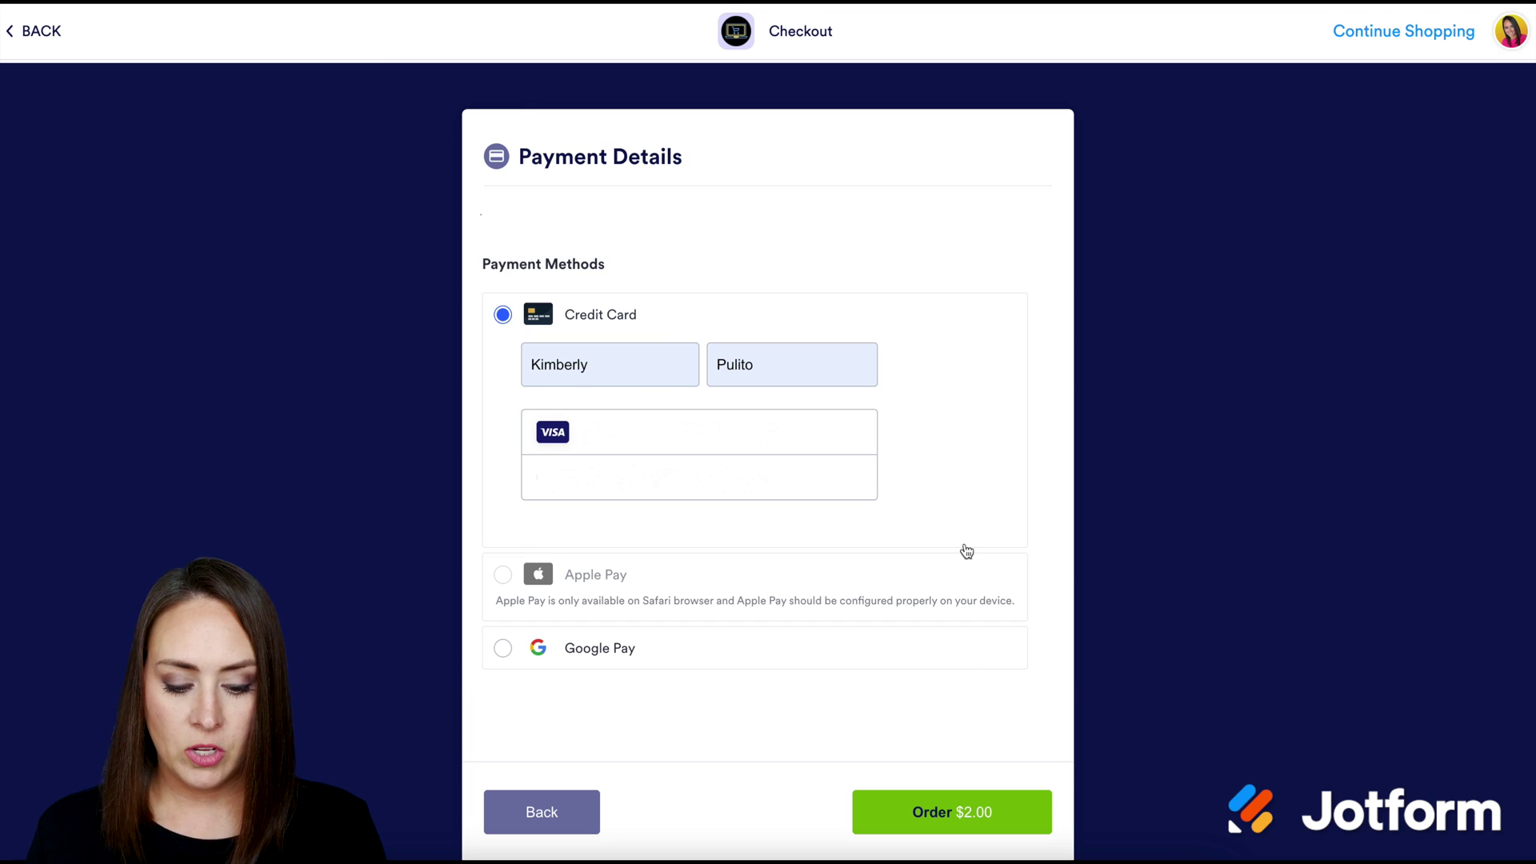
{"action": "left_click", "coordinate": [973, 823]}
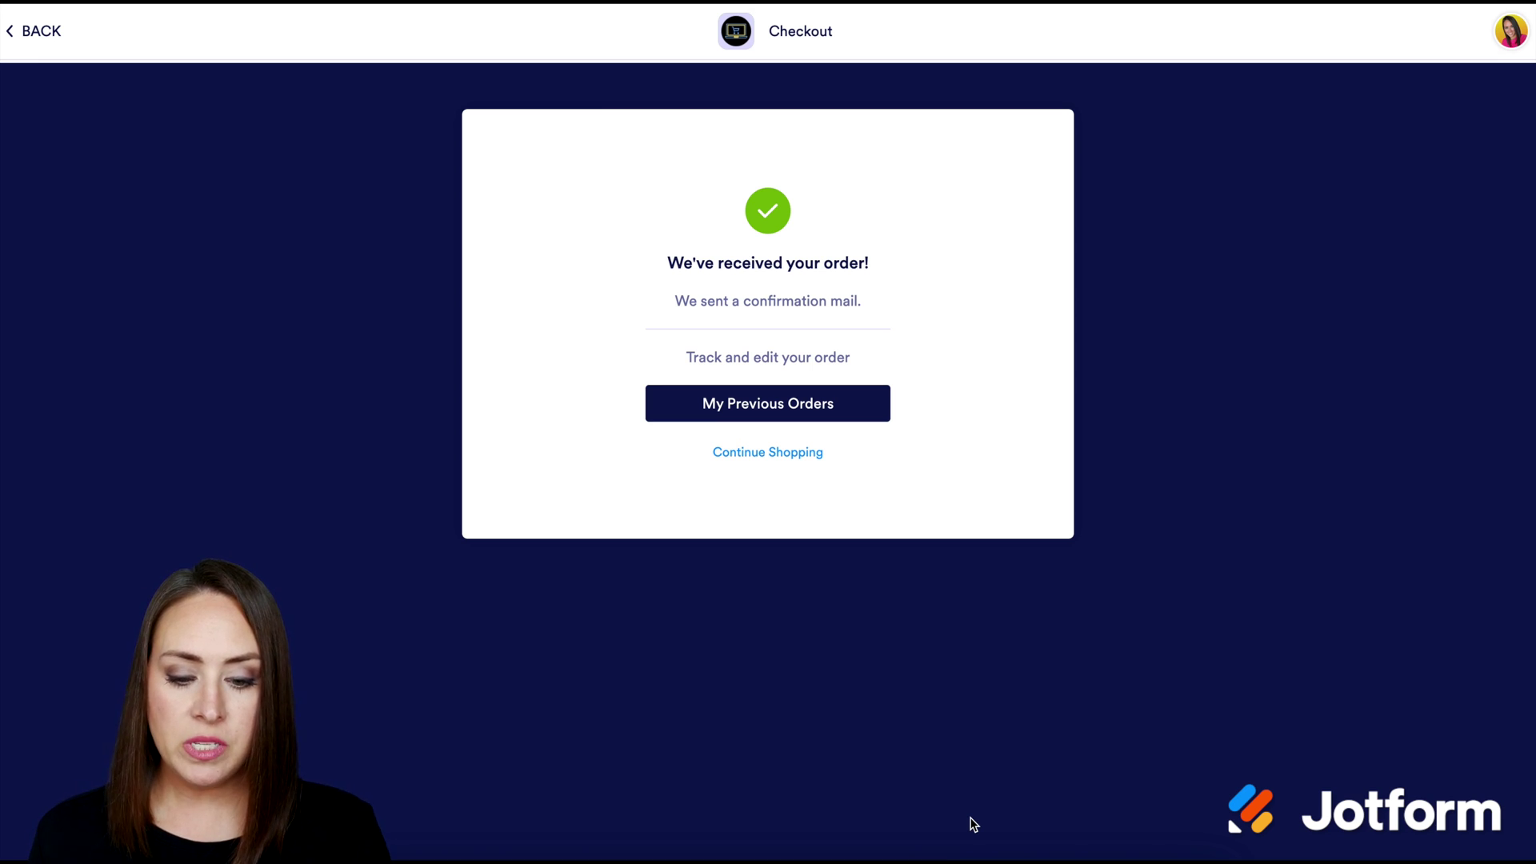
Step: Check the May 30, 2022 order under My Previous Orders and the account menu's Previous Orders
{"action": "left_click", "coordinate": [797, 406]}
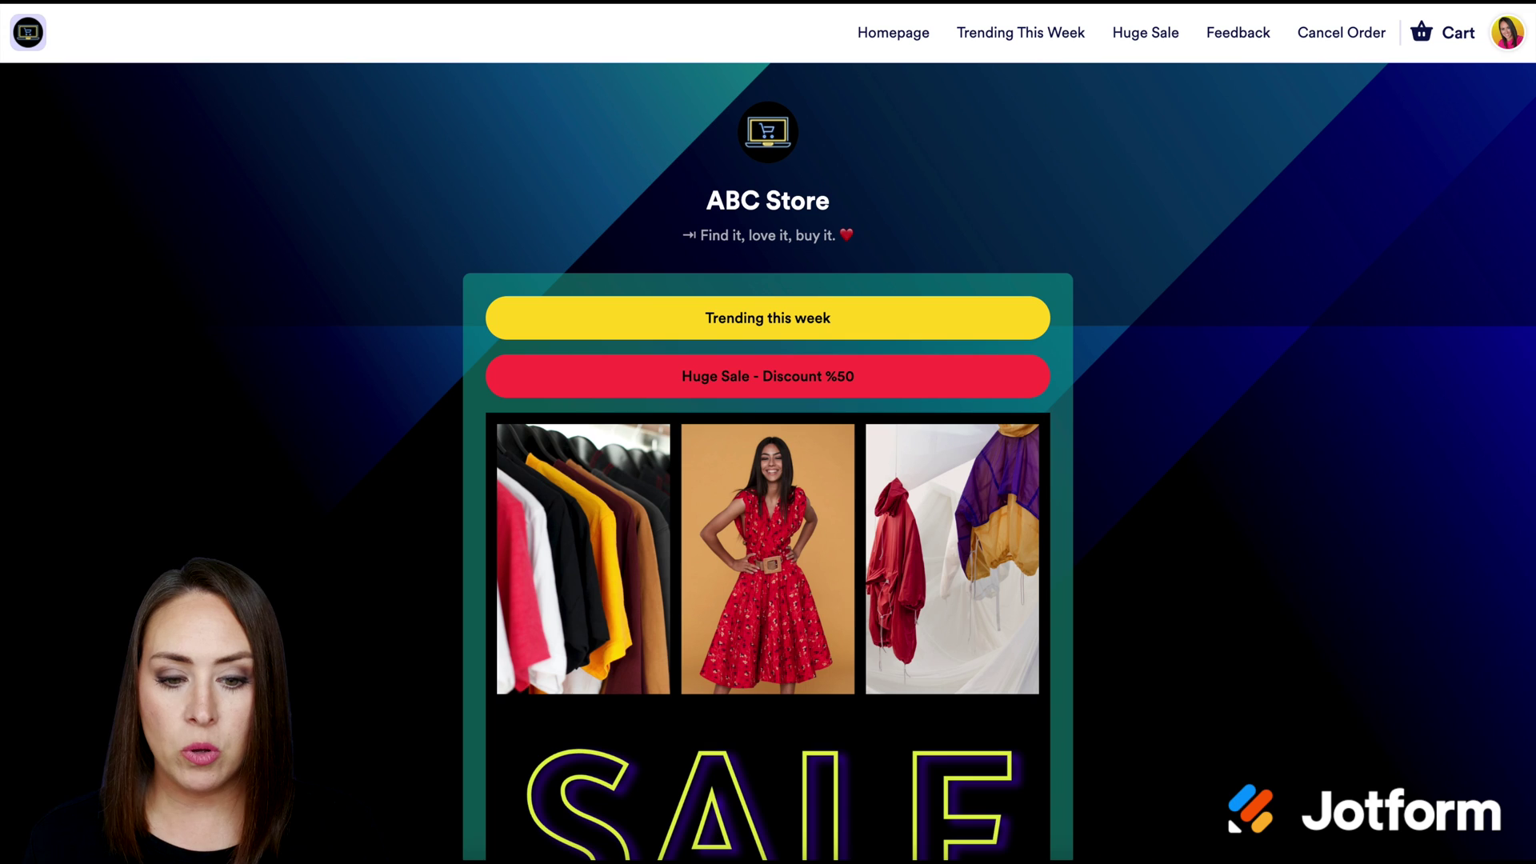
{"action": "left_click", "coordinate": [1503, 38]}
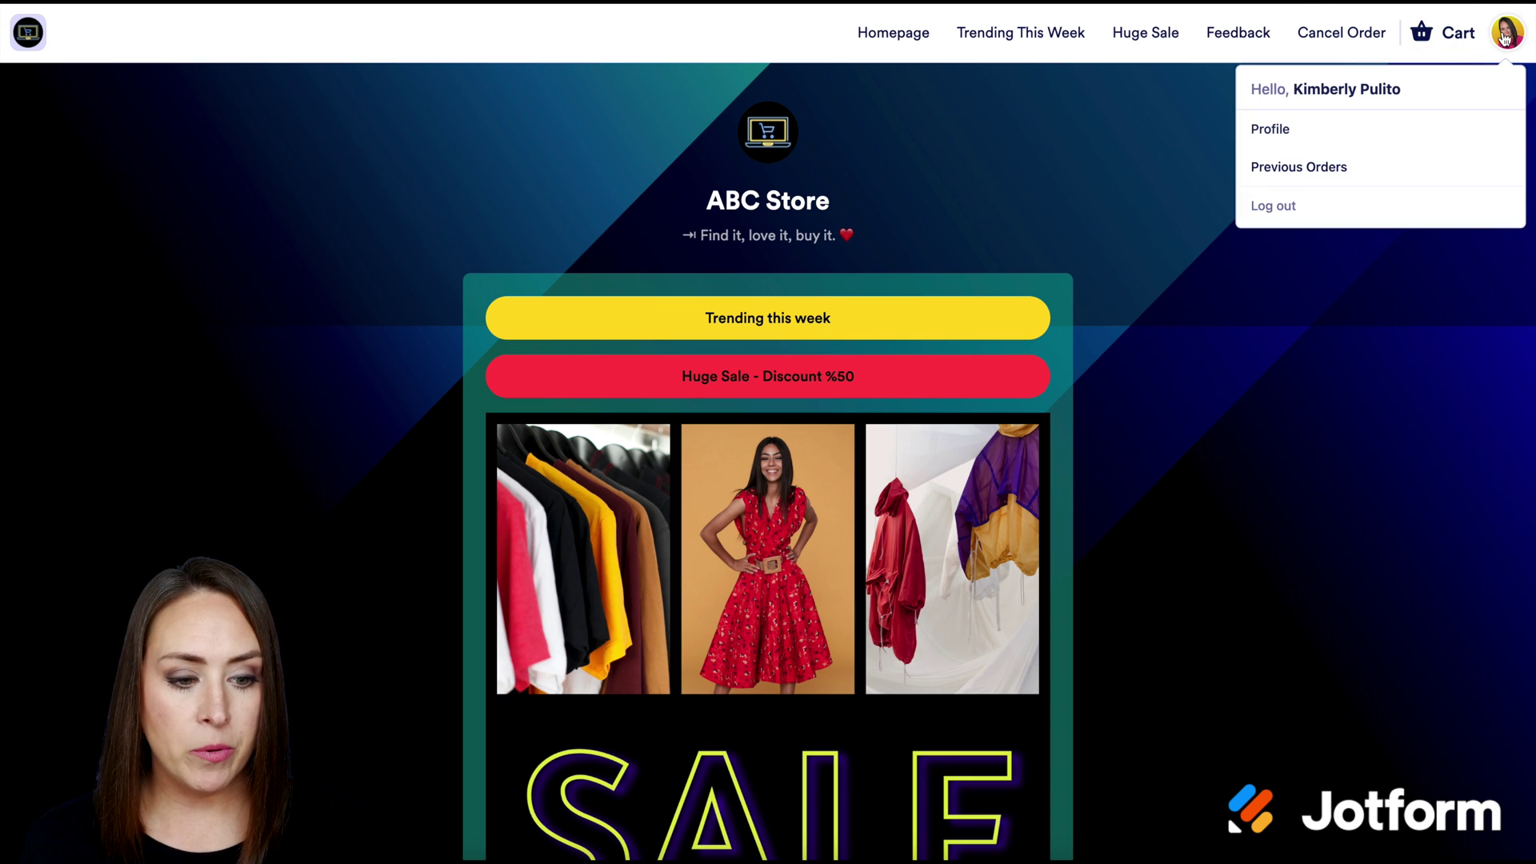
{"action": "left_click", "coordinate": [1285, 169]}
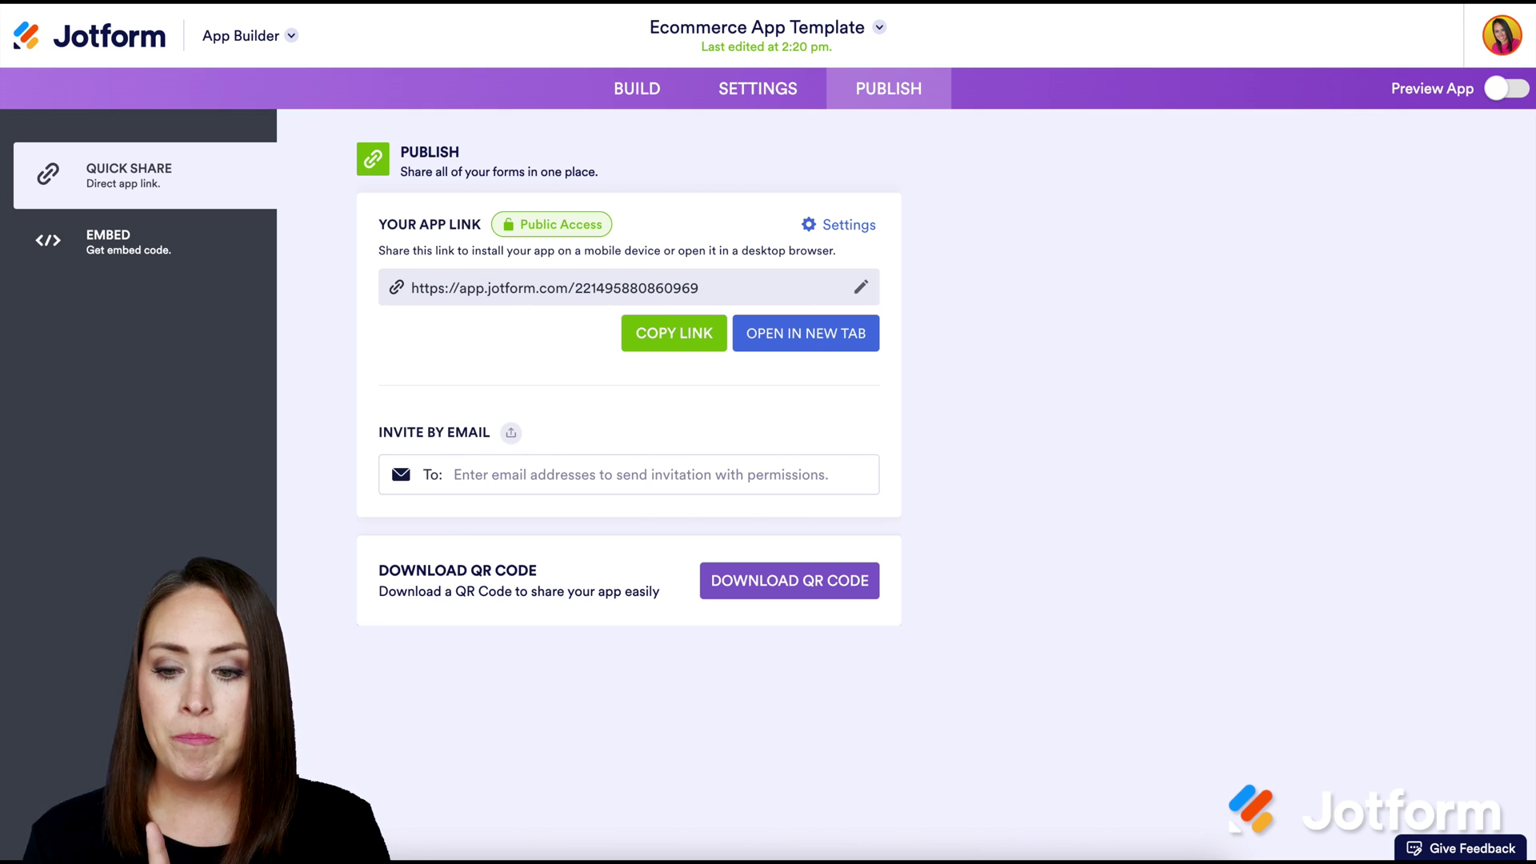
Step: Switch to the app's Orders table in Tables and expand, then collapse, the T-Shirt order items
{"action": "left_click", "coordinate": [260, 39]}
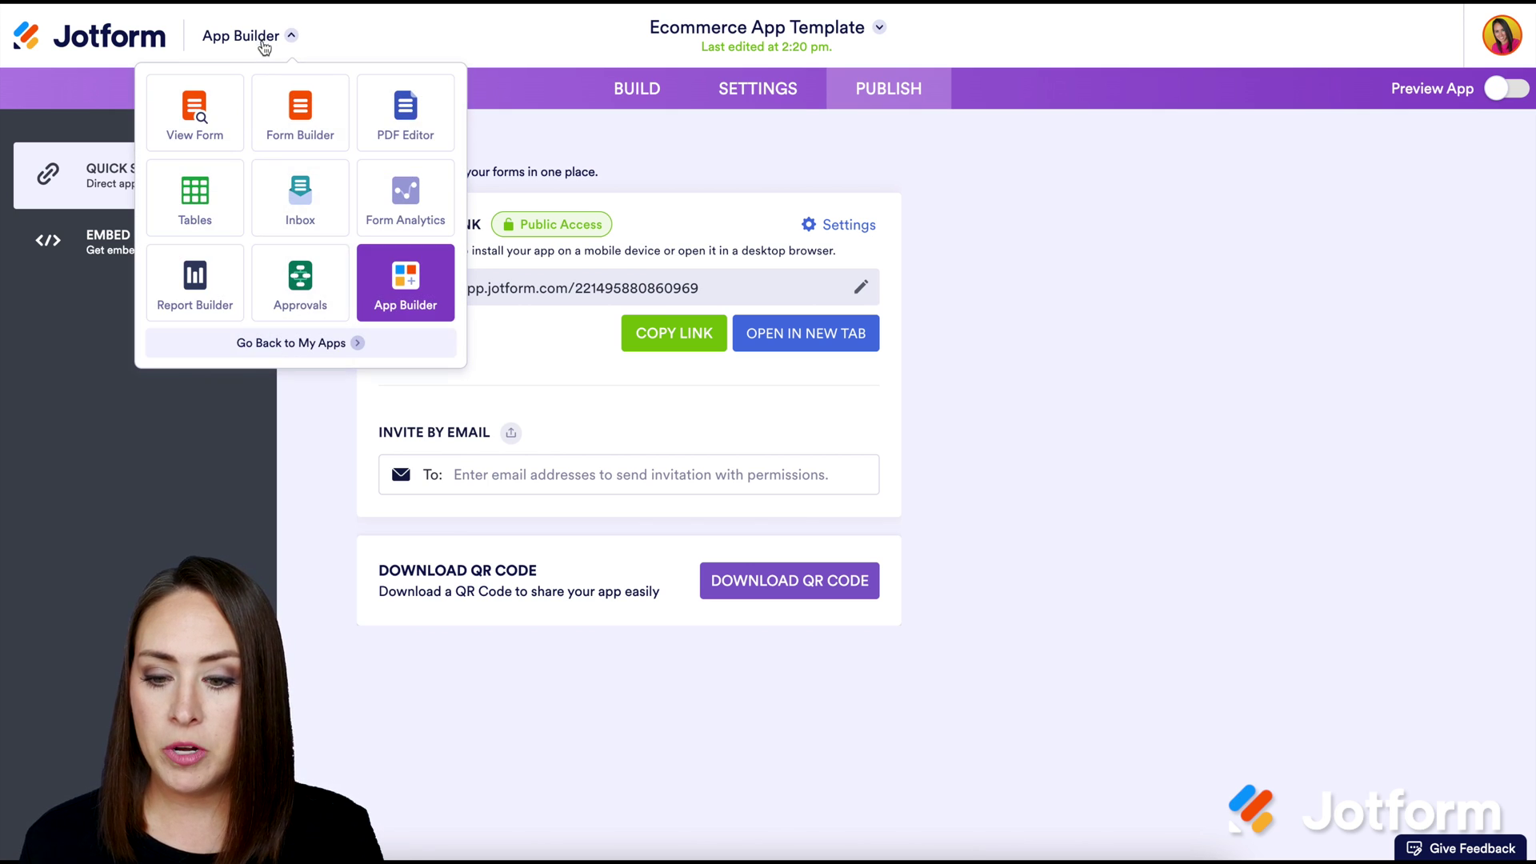
{"action": "left_click", "coordinate": [227, 200]}
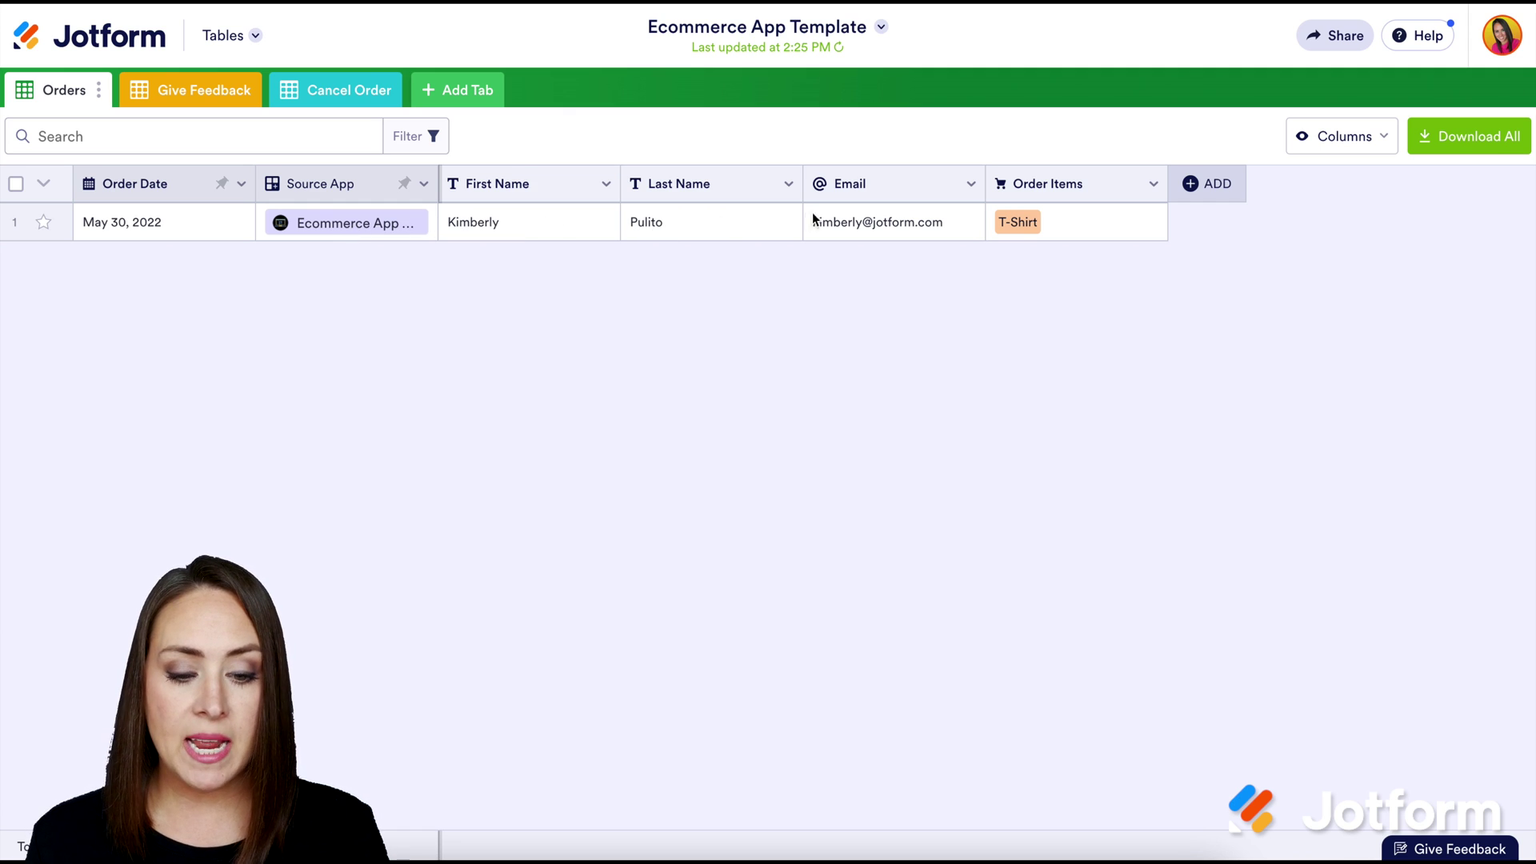
{"action": "left_click", "coordinate": [1025, 225]}
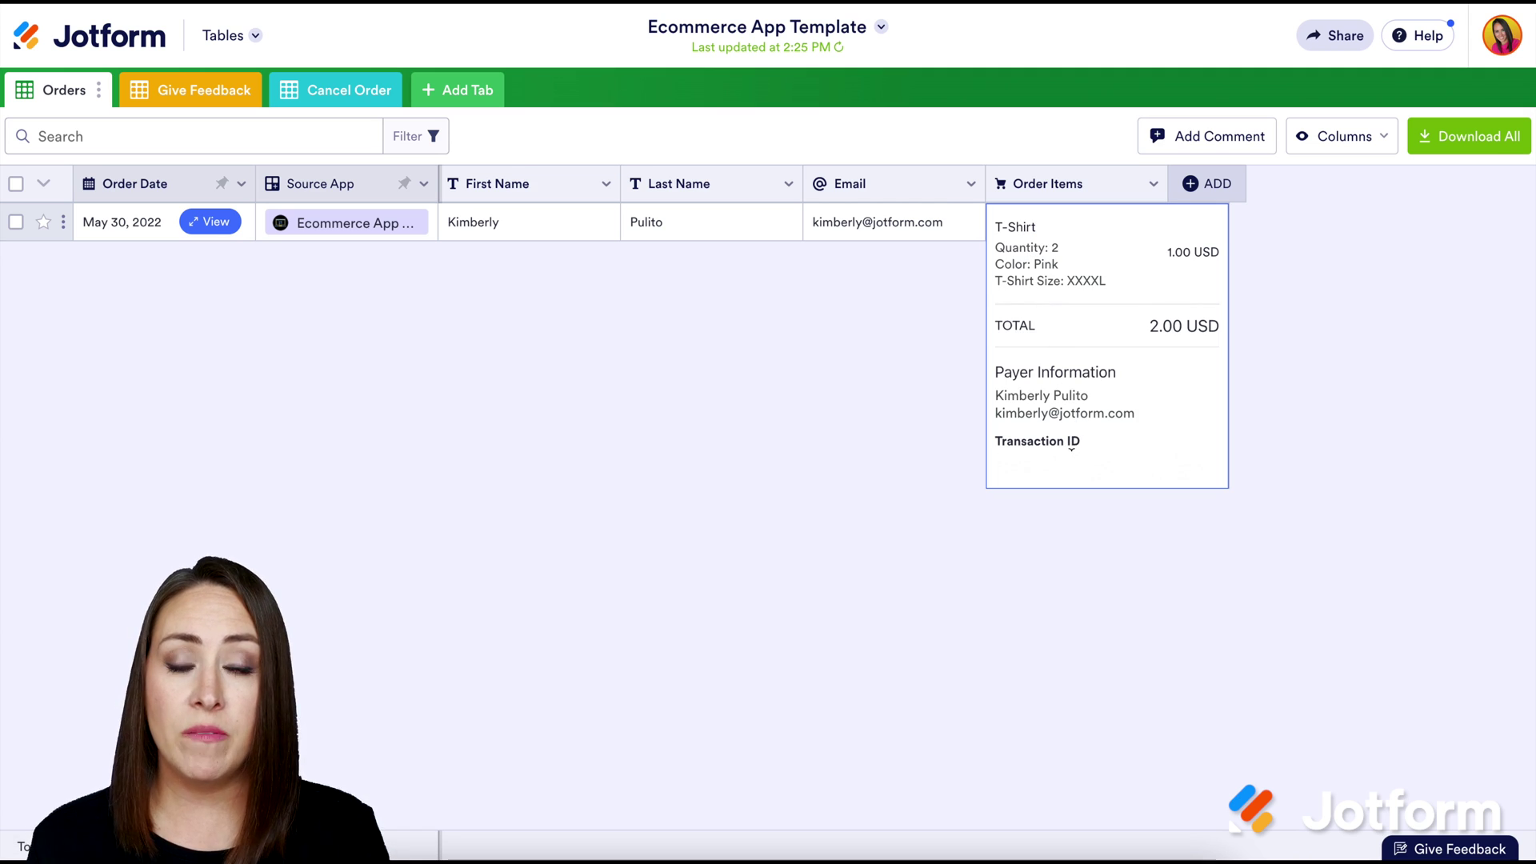
{"action": "left_click", "coordinate": [1273, 446]}
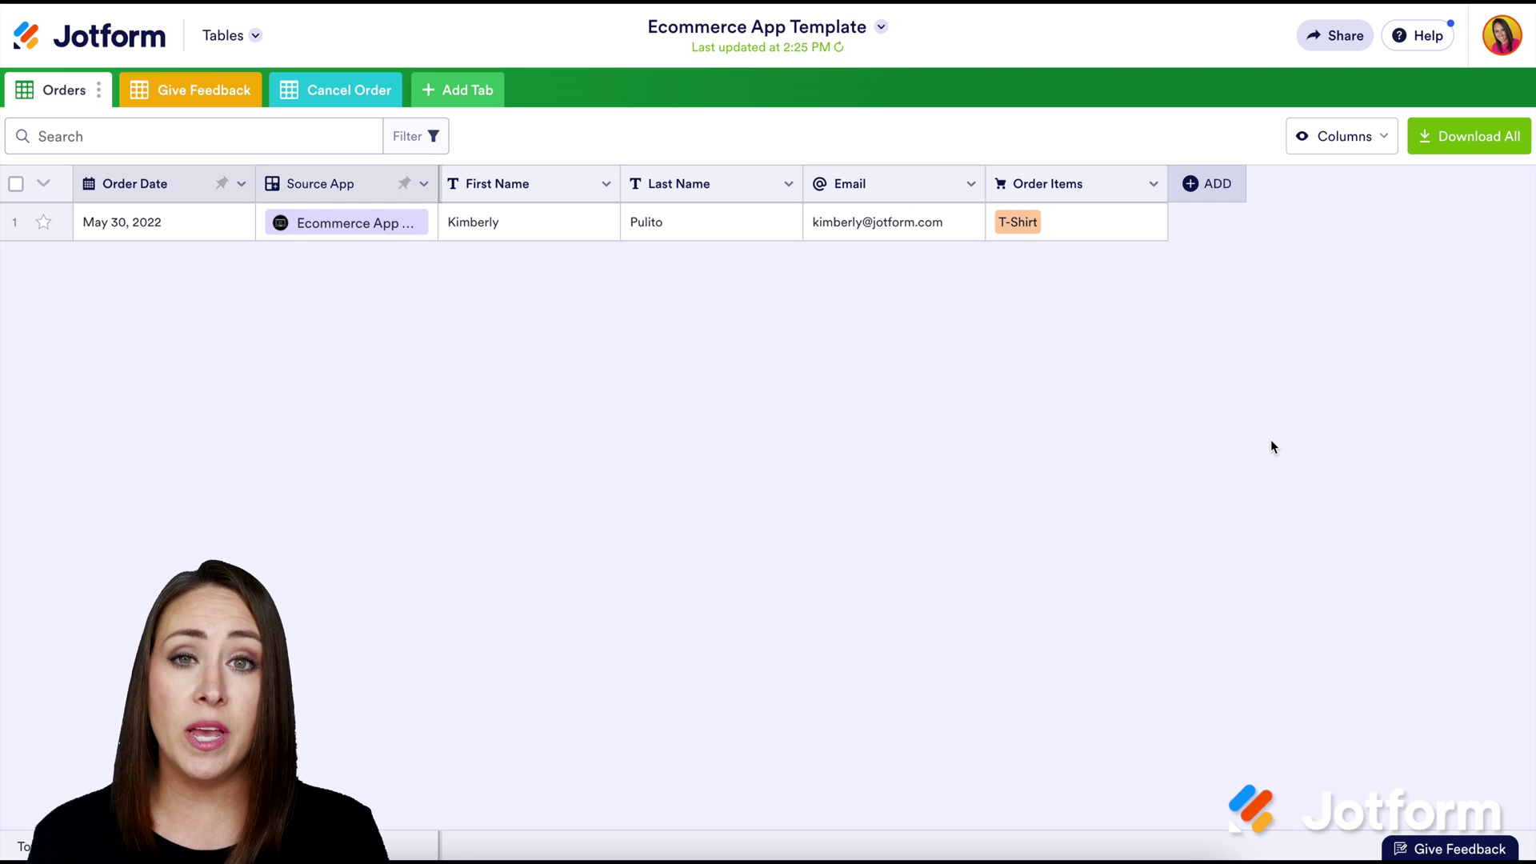
Step: Create a Send Email button column named 'Send Email' that sends Notification 1
{"action": "left_click", "coordinate": [1212, 192]}
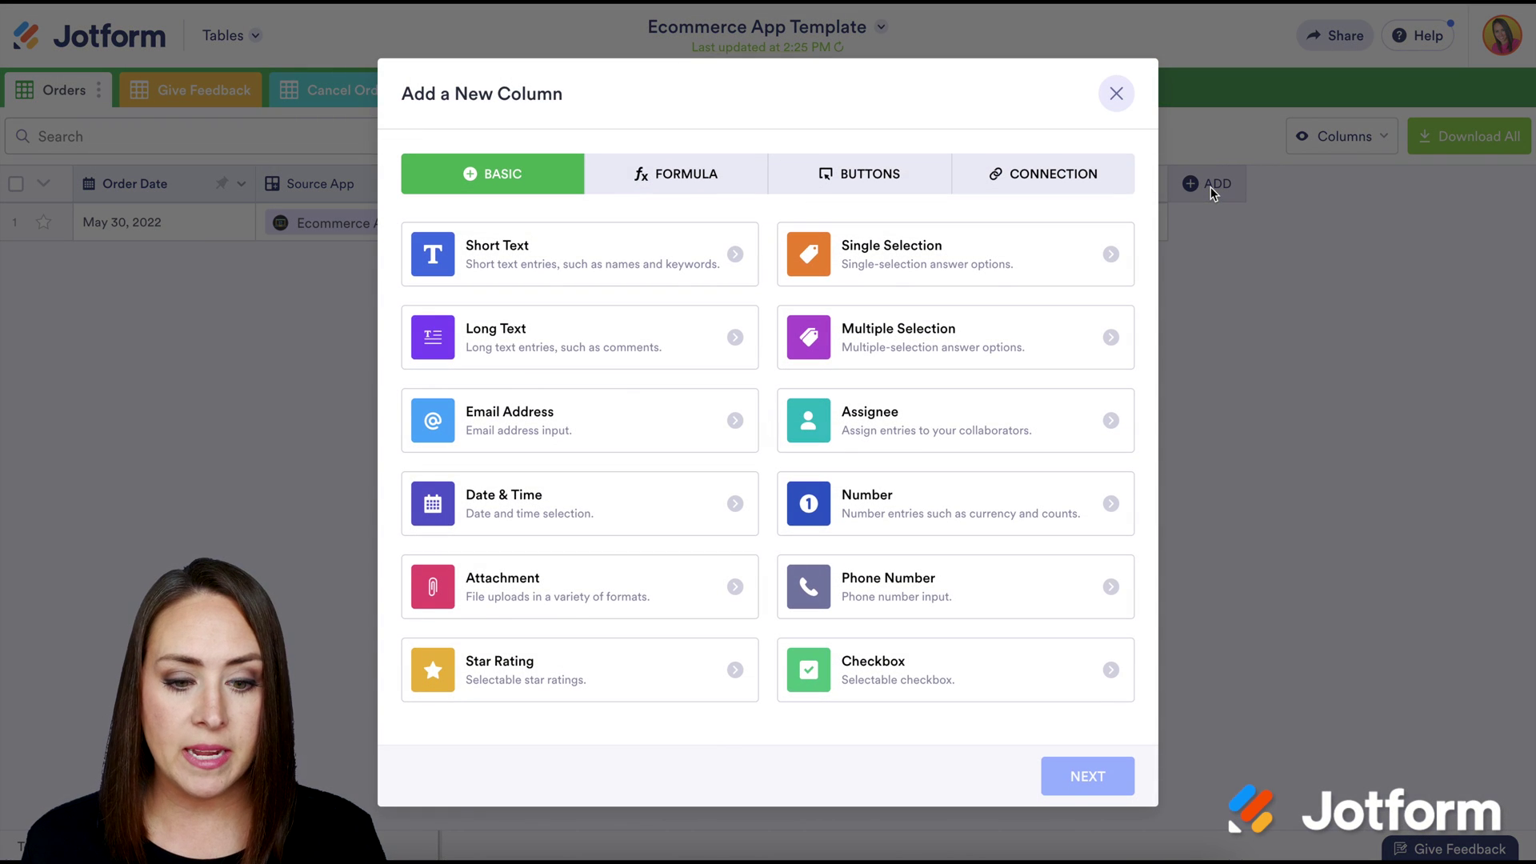
{"action": "left_click", "coordinate": [868, 174]}
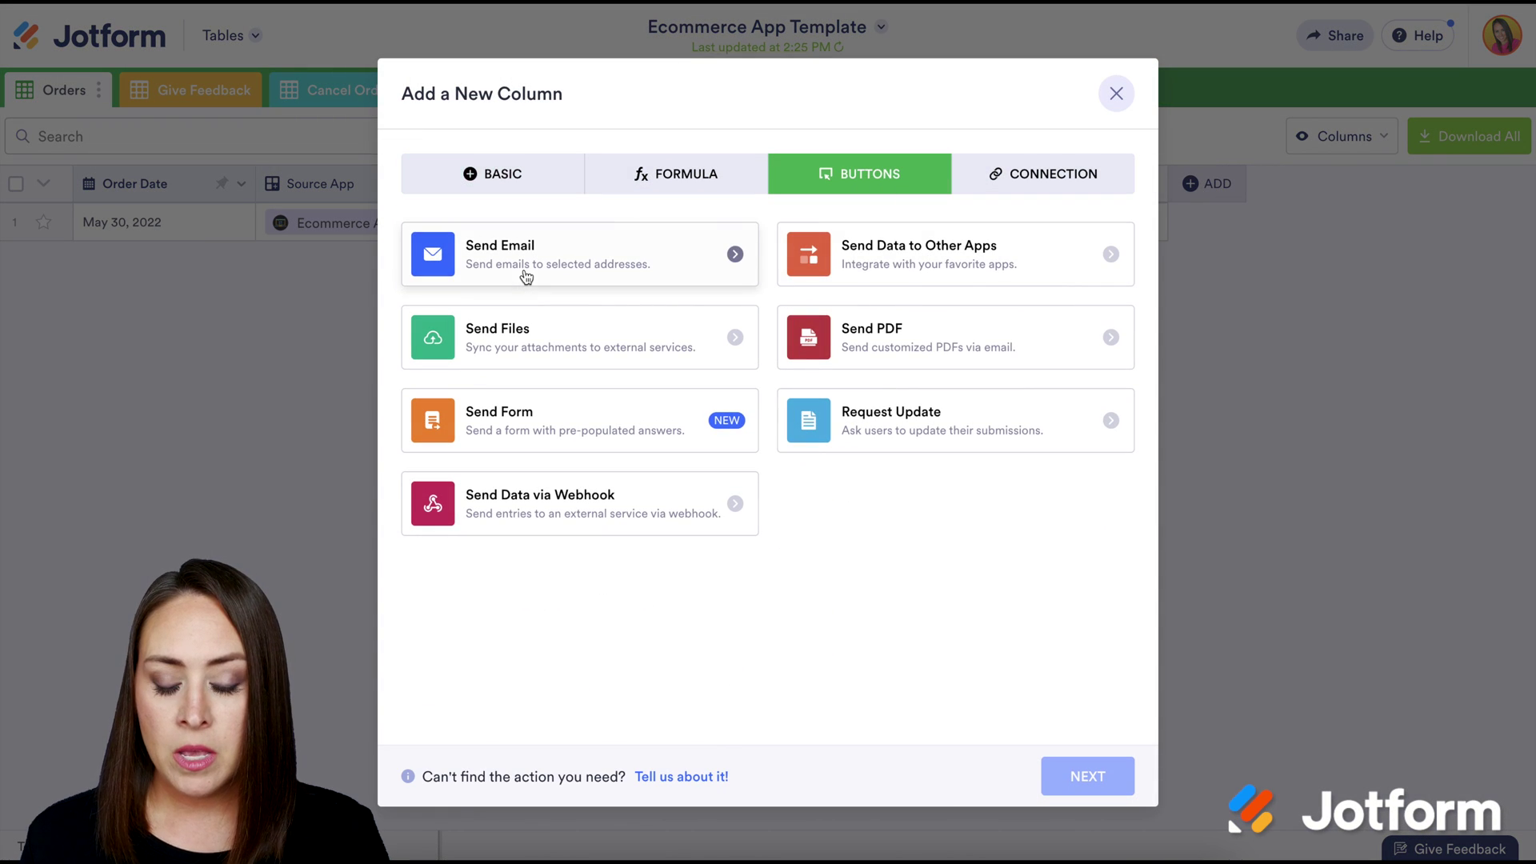
{"action": "left_click", "coordinate": [560, 268]}
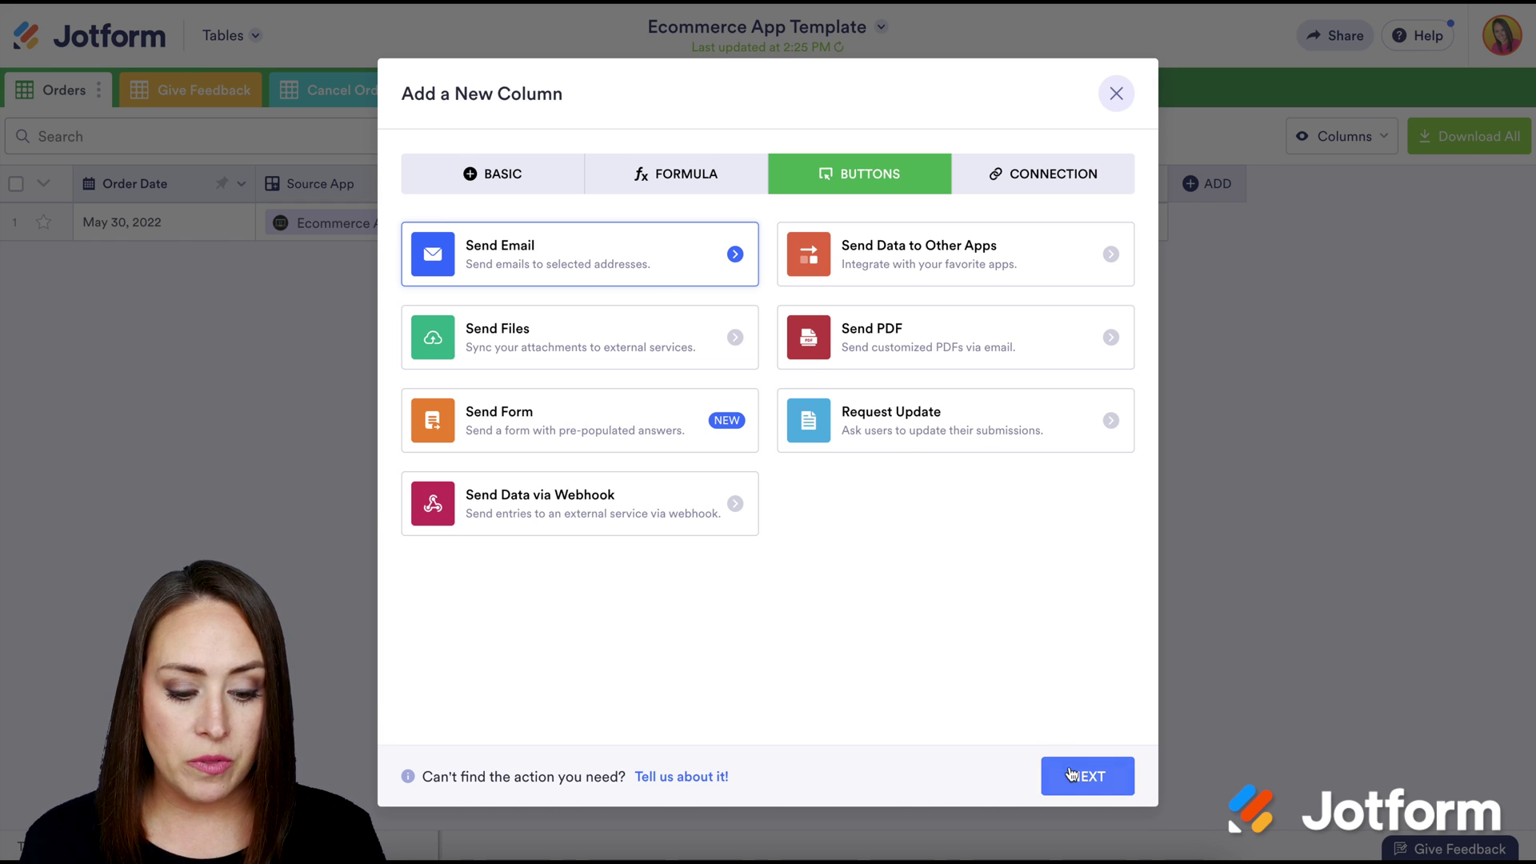
{"action": "left_click", "coordinate": [1071, 769]}
{"action": "type", "text": "Send Email"}
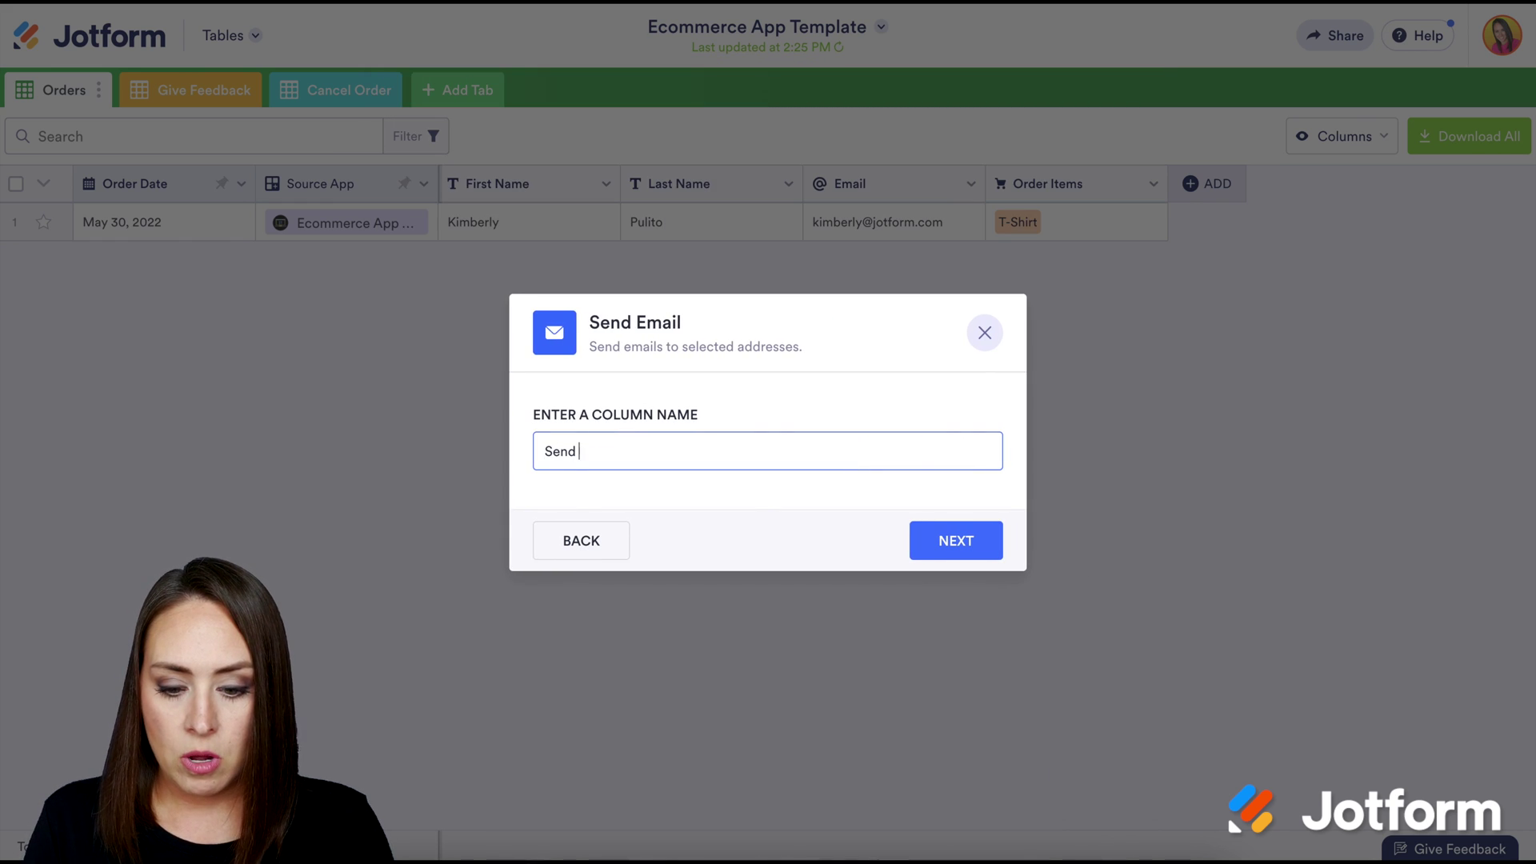
{"action": "left_click", "coordinate": [978, 543]}
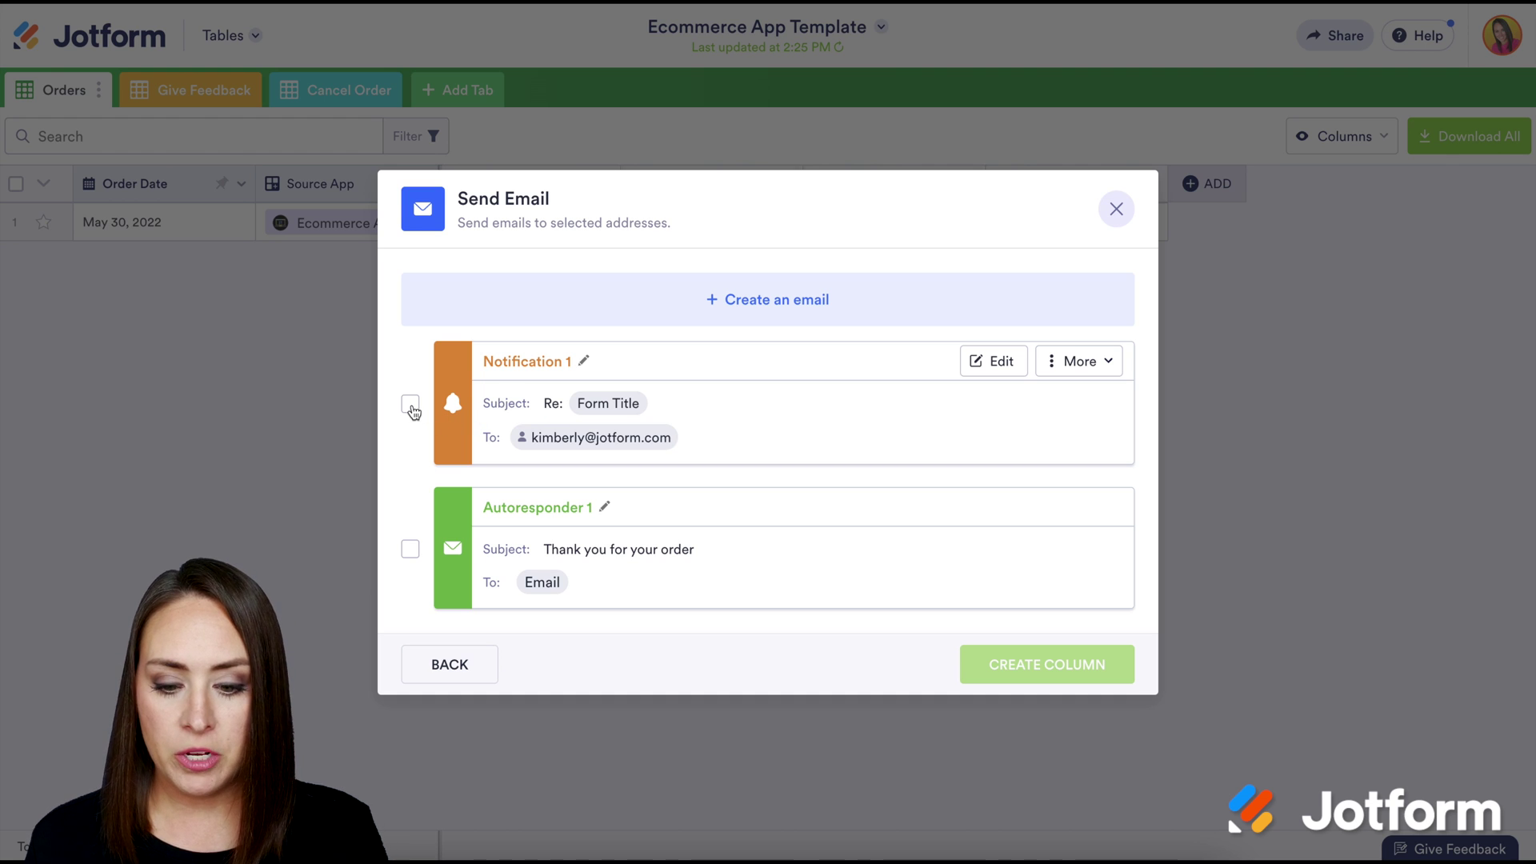
{"action": "left_click", "coordinate": [409, 404]}
{"action": "left_click", "coordinate": [1090, 673]}
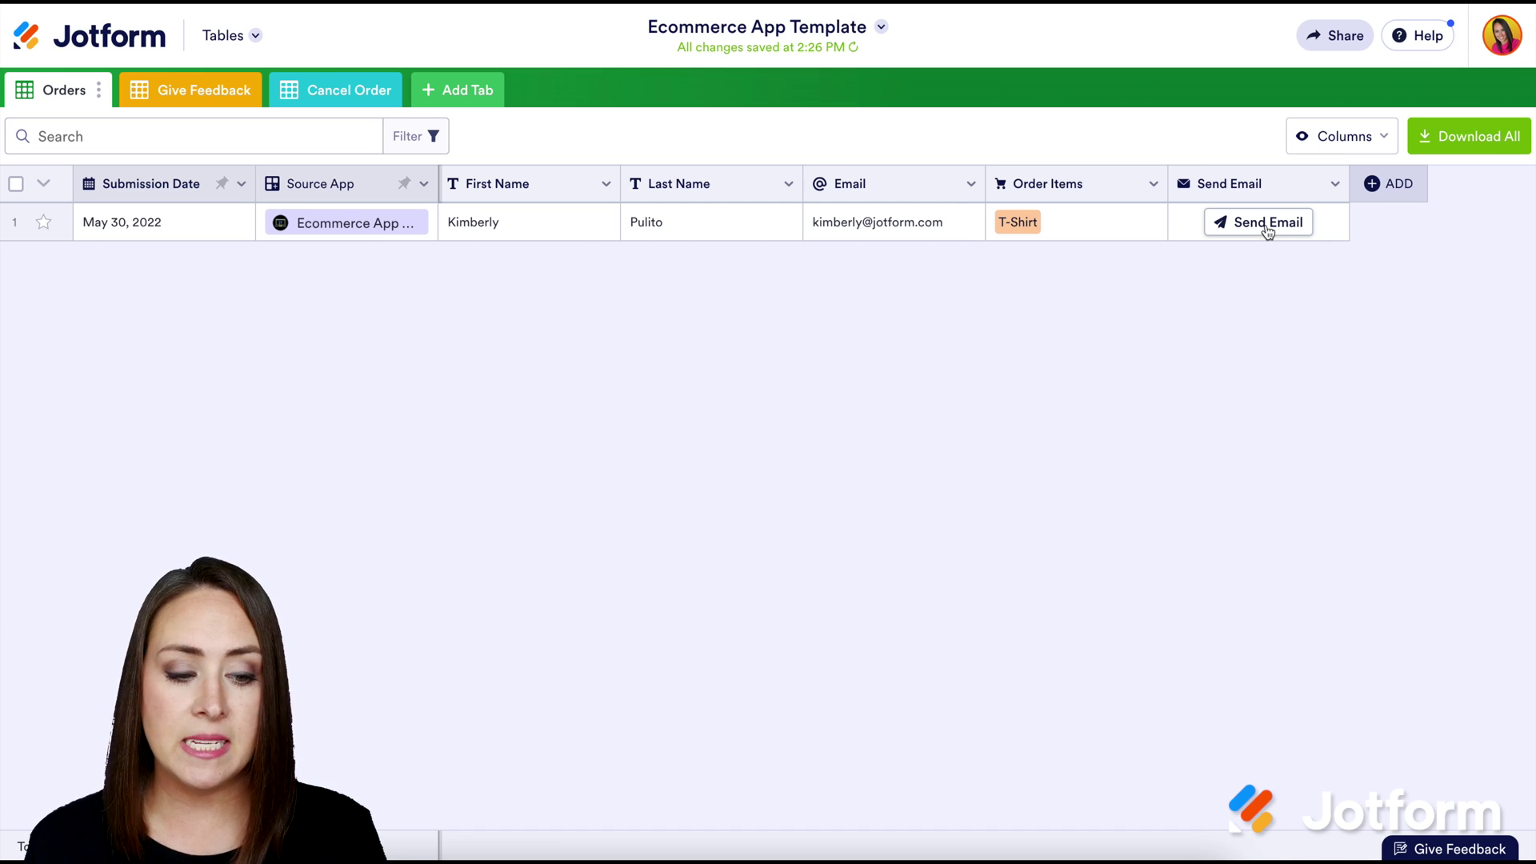
Step: Add a Send Data to Other Apps button column named 'Send Data' and continue to the integrations list
{"action": "left_click", "coordinate": [1397, 187]}
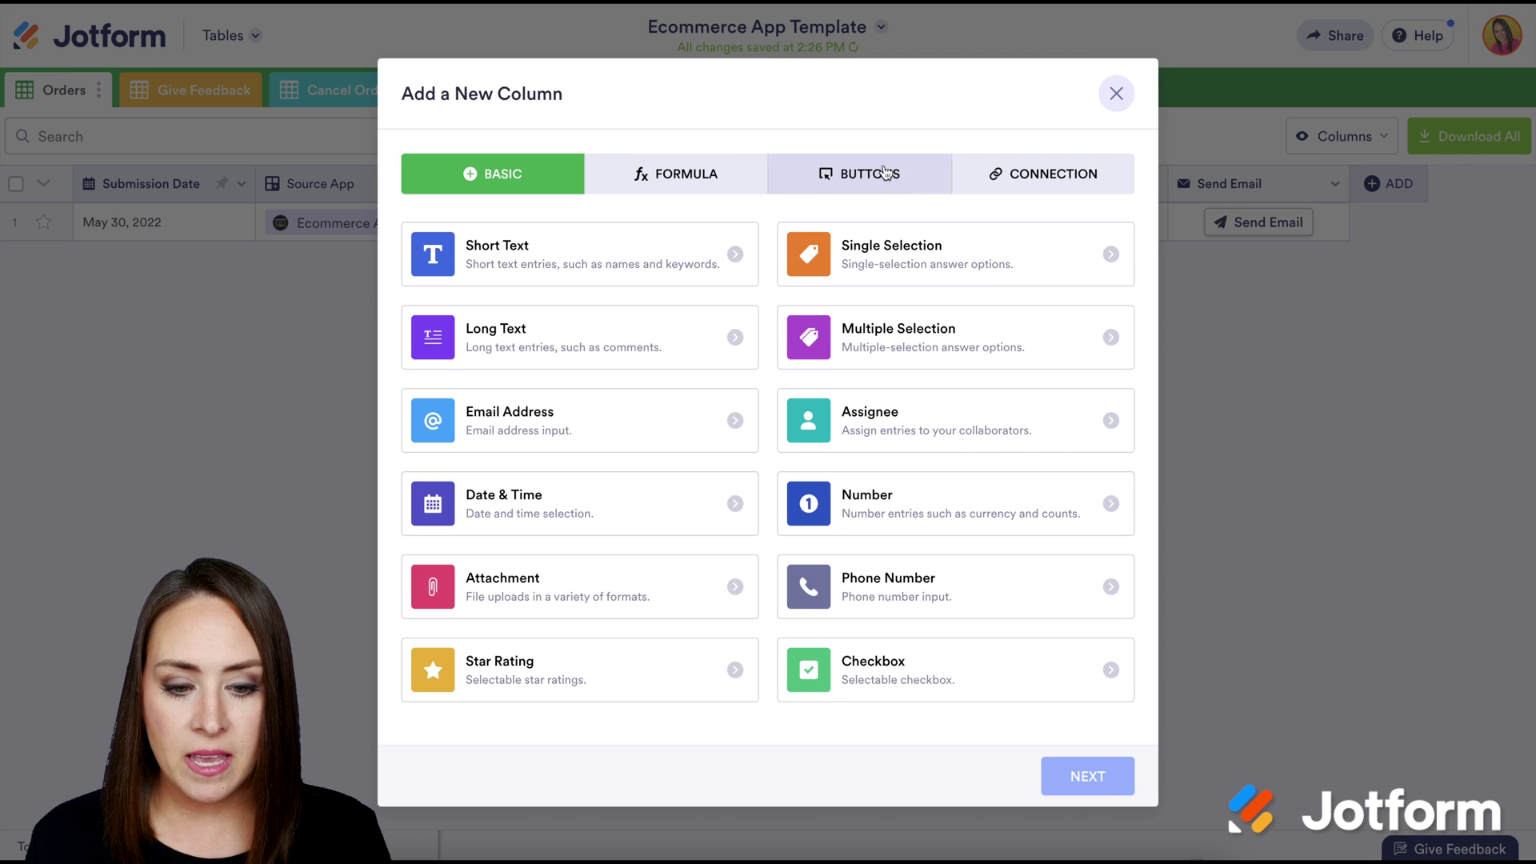
{"action": "left_click", "coordinate": [885, 173]}
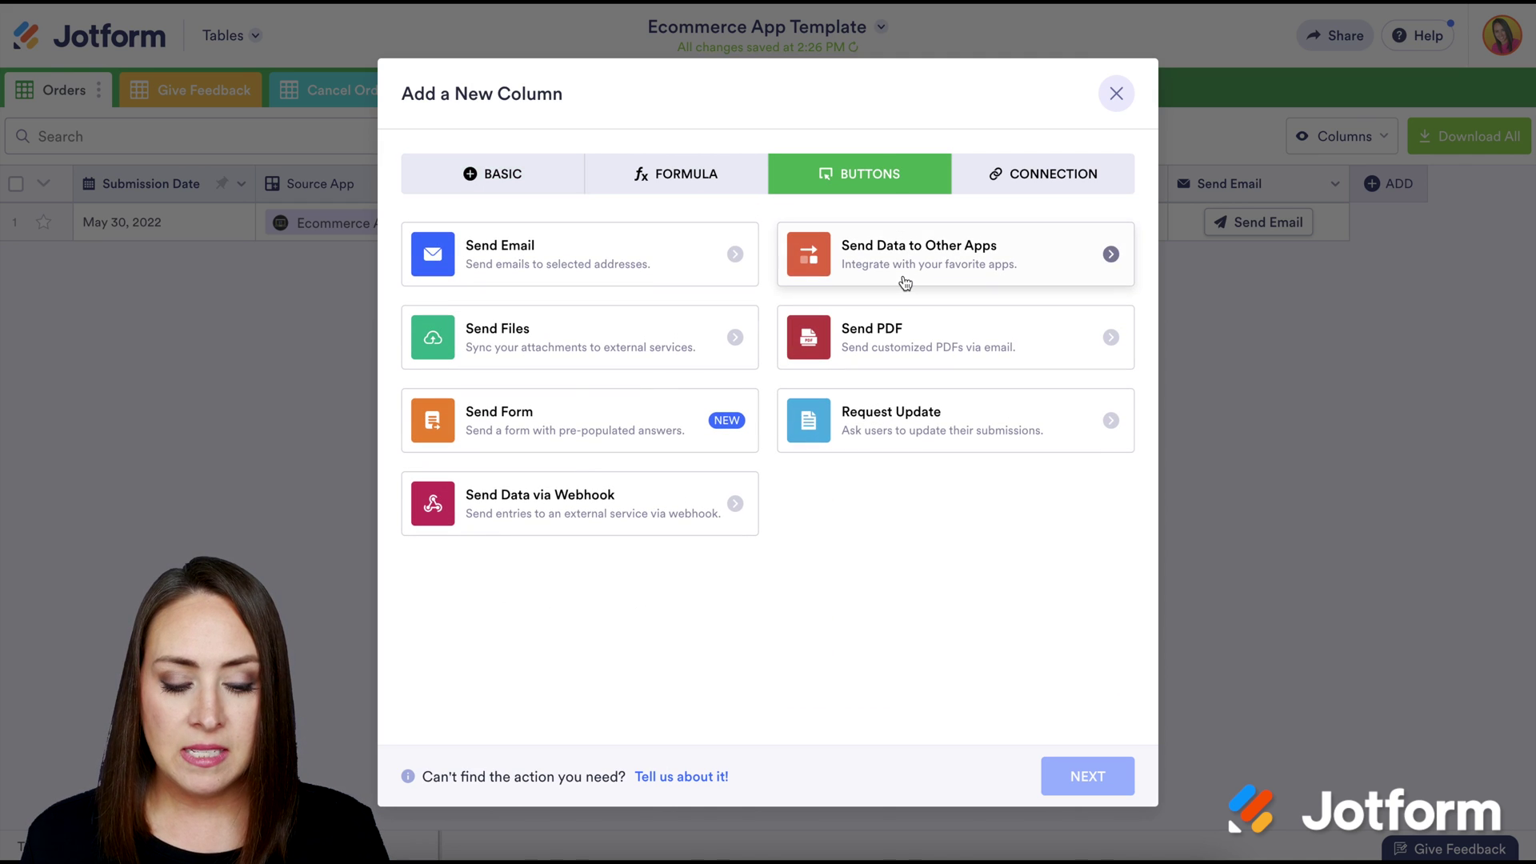
{"action": "left_click", "coordinate": [905, 280]}
{"action": "left_click", "coordinate": [1049, 769]}
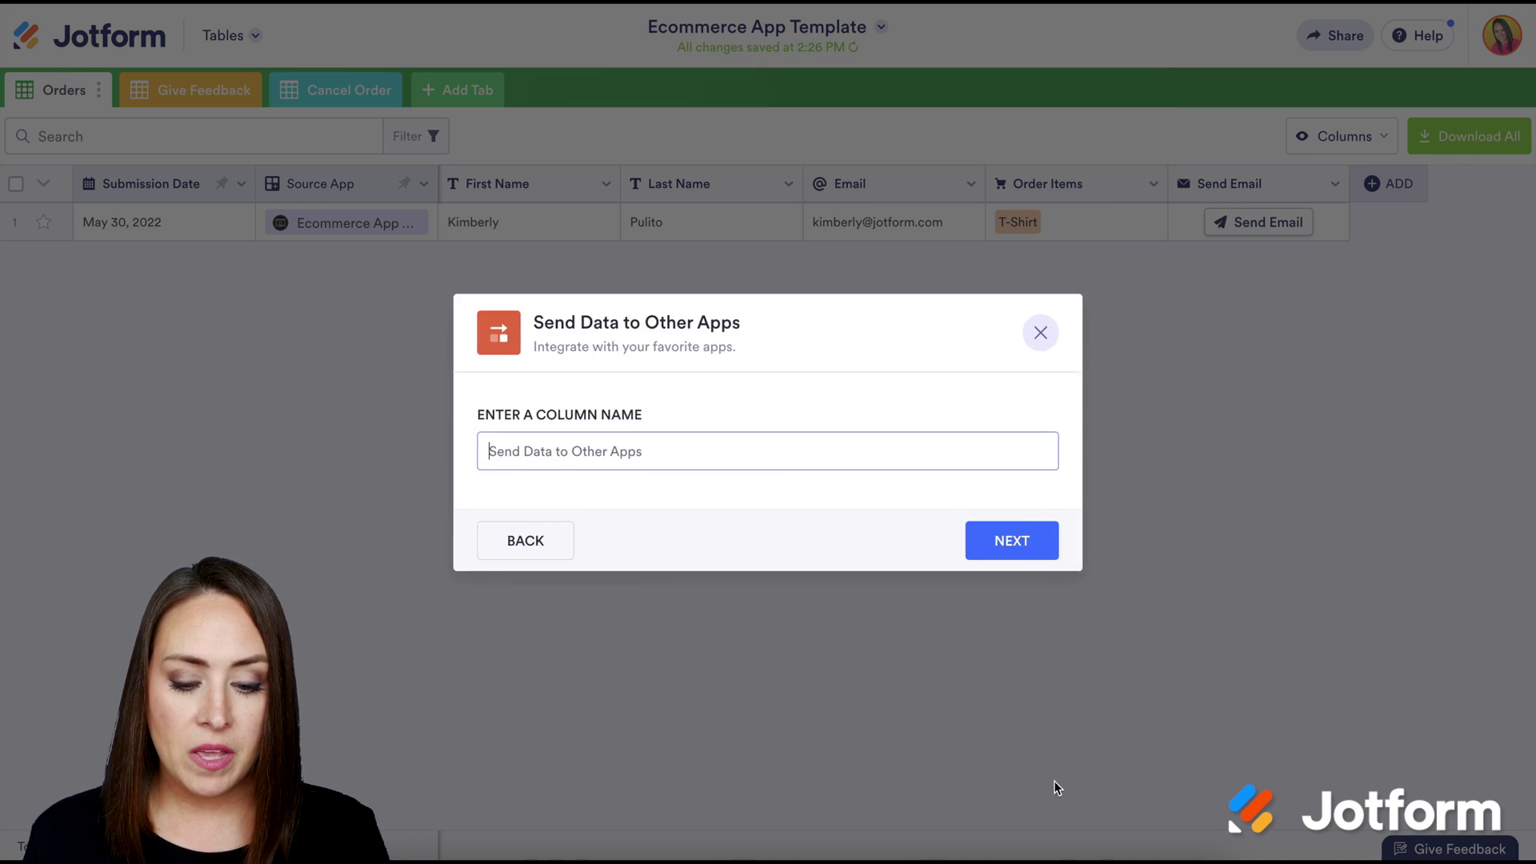
{"action": "type", "text": "Send A"}
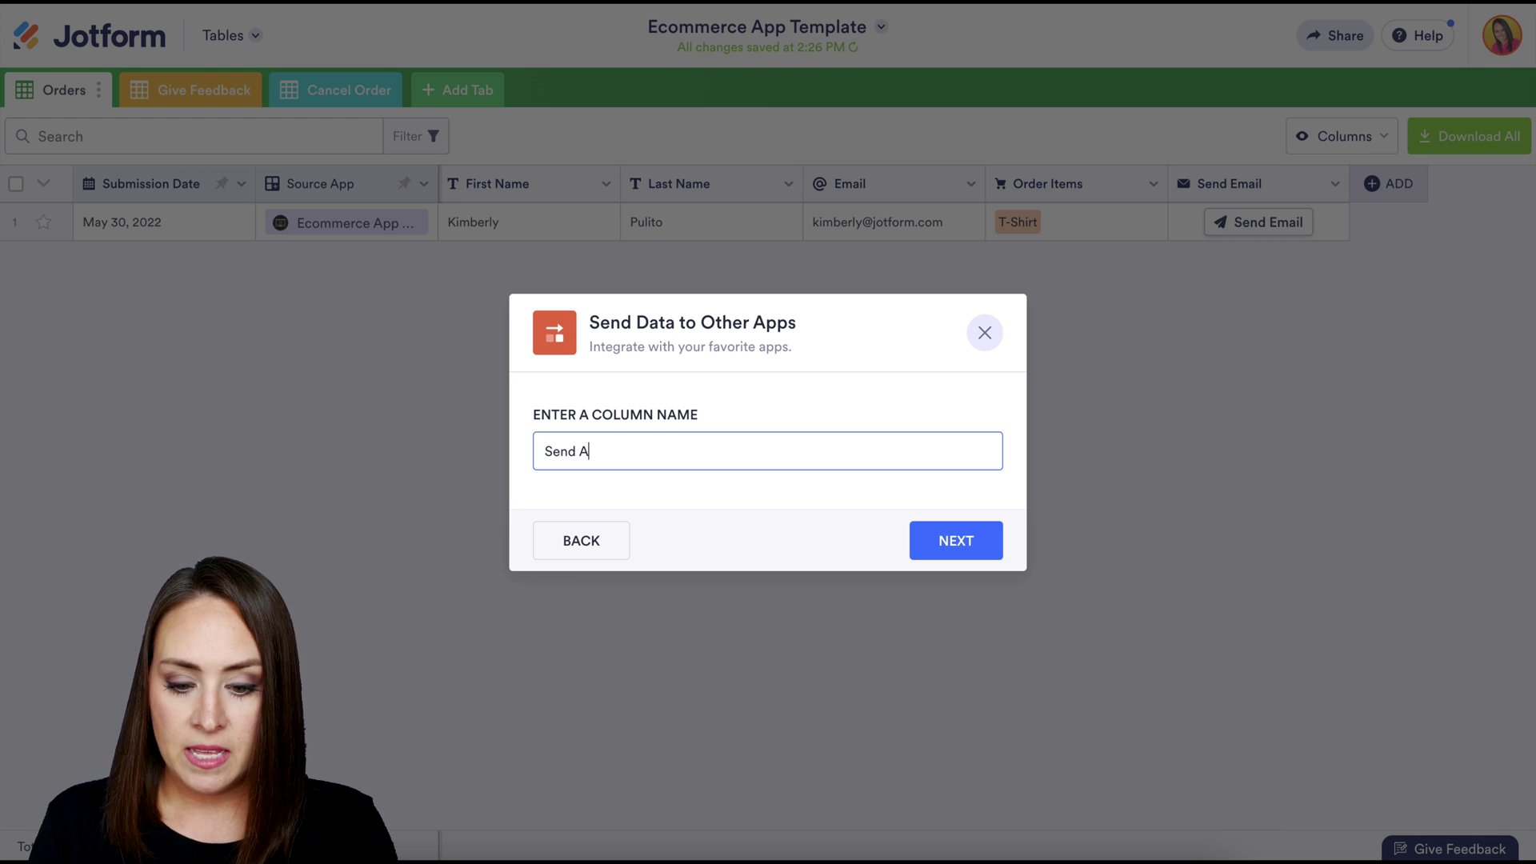
{"action": "key", "text": "BackSpace"}
{"action": "type", "text": "Data"}
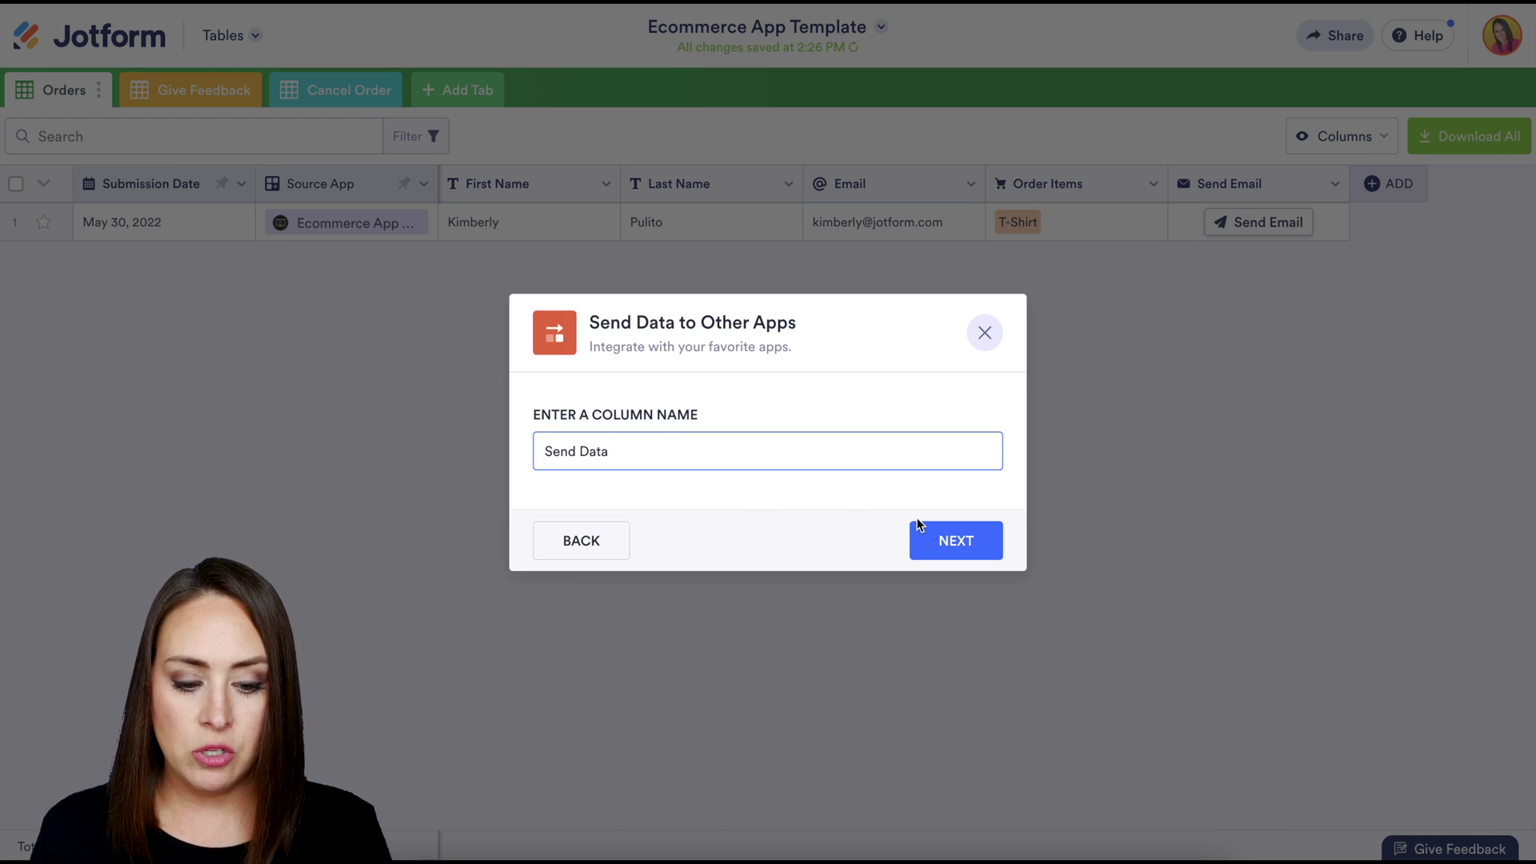
{"action": "left_click", "coordinate": [928, 531]}
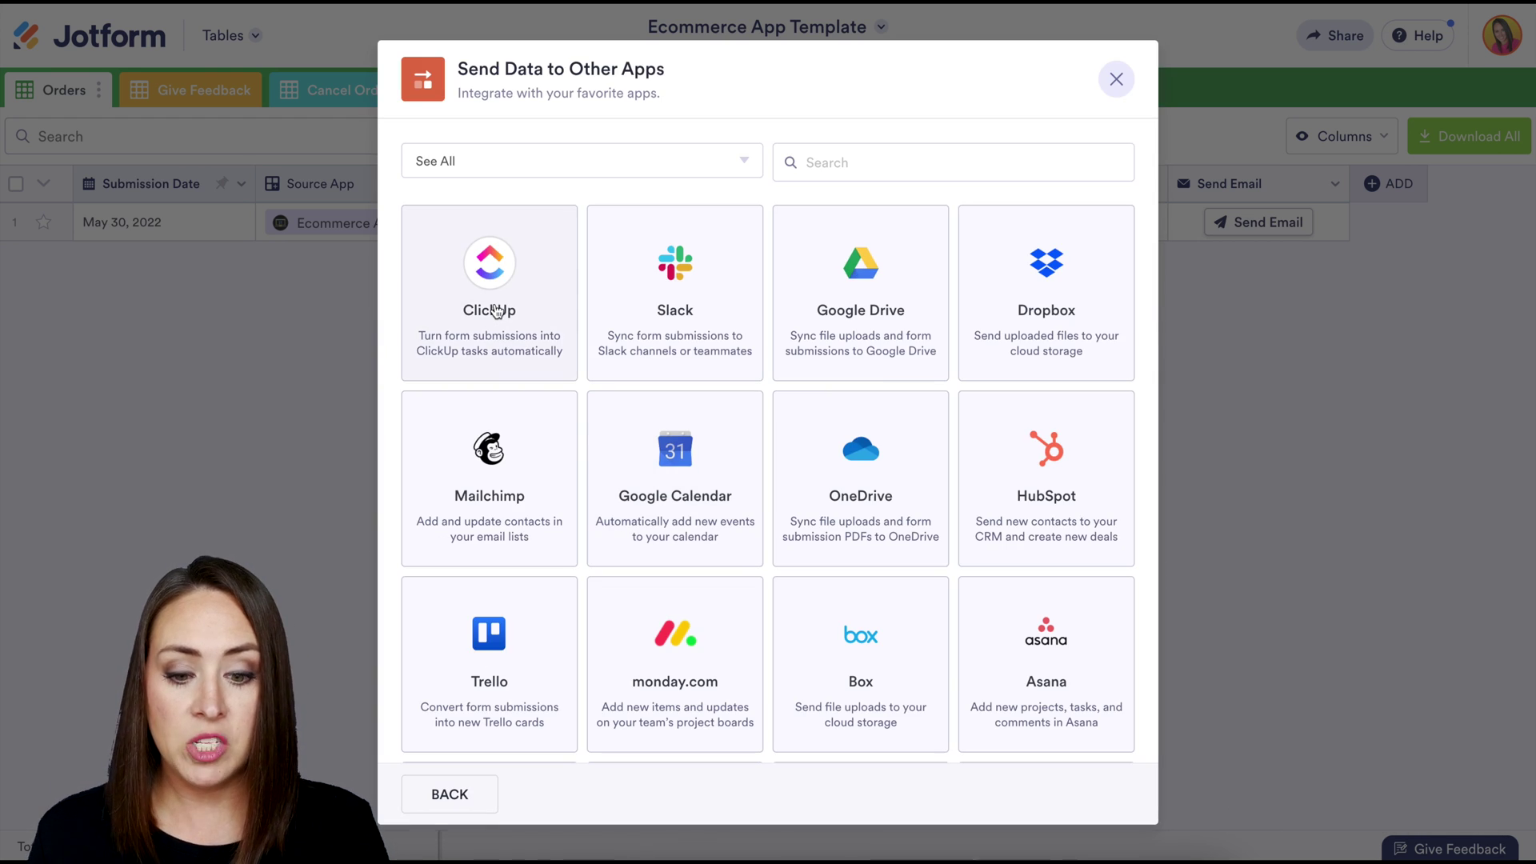